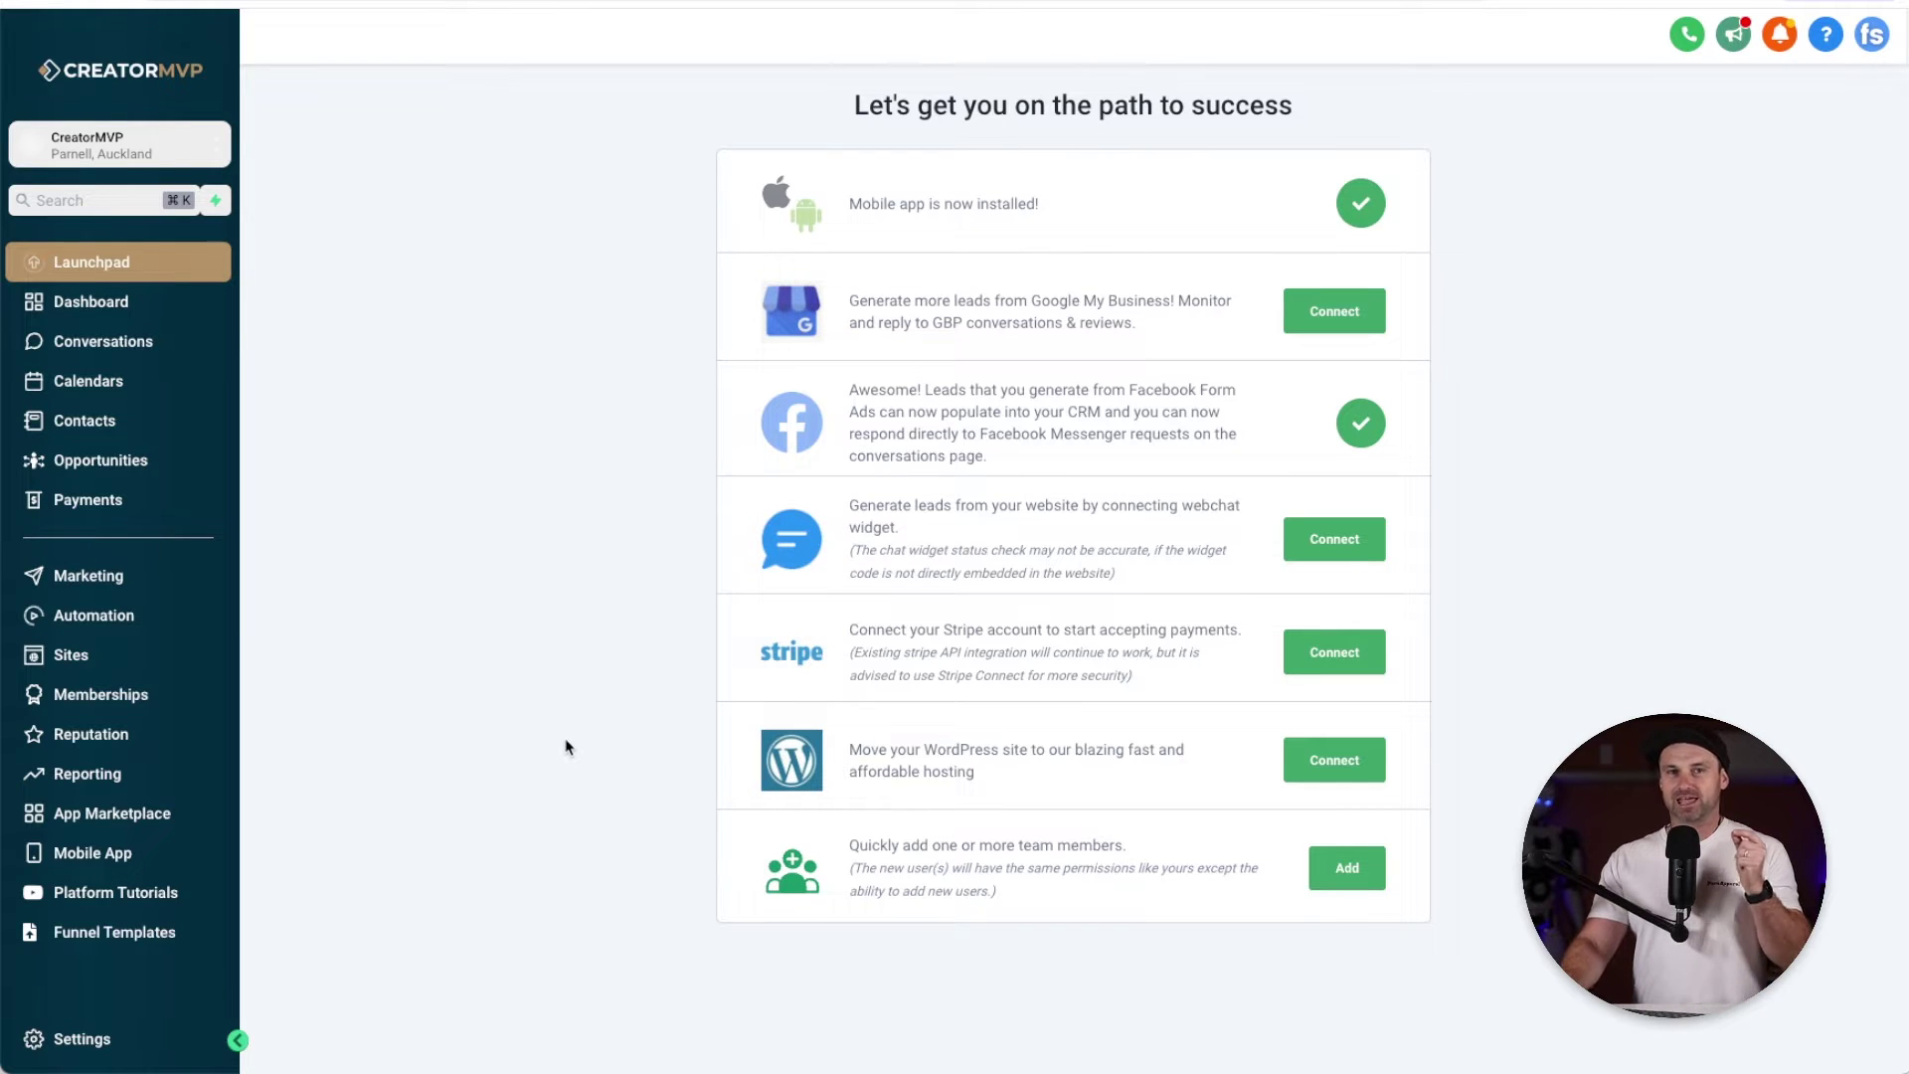
- Open Settings > Integrations and highlight the connected Facebook/Instagram card for the Creator MVP page
left_click(108, 1046)
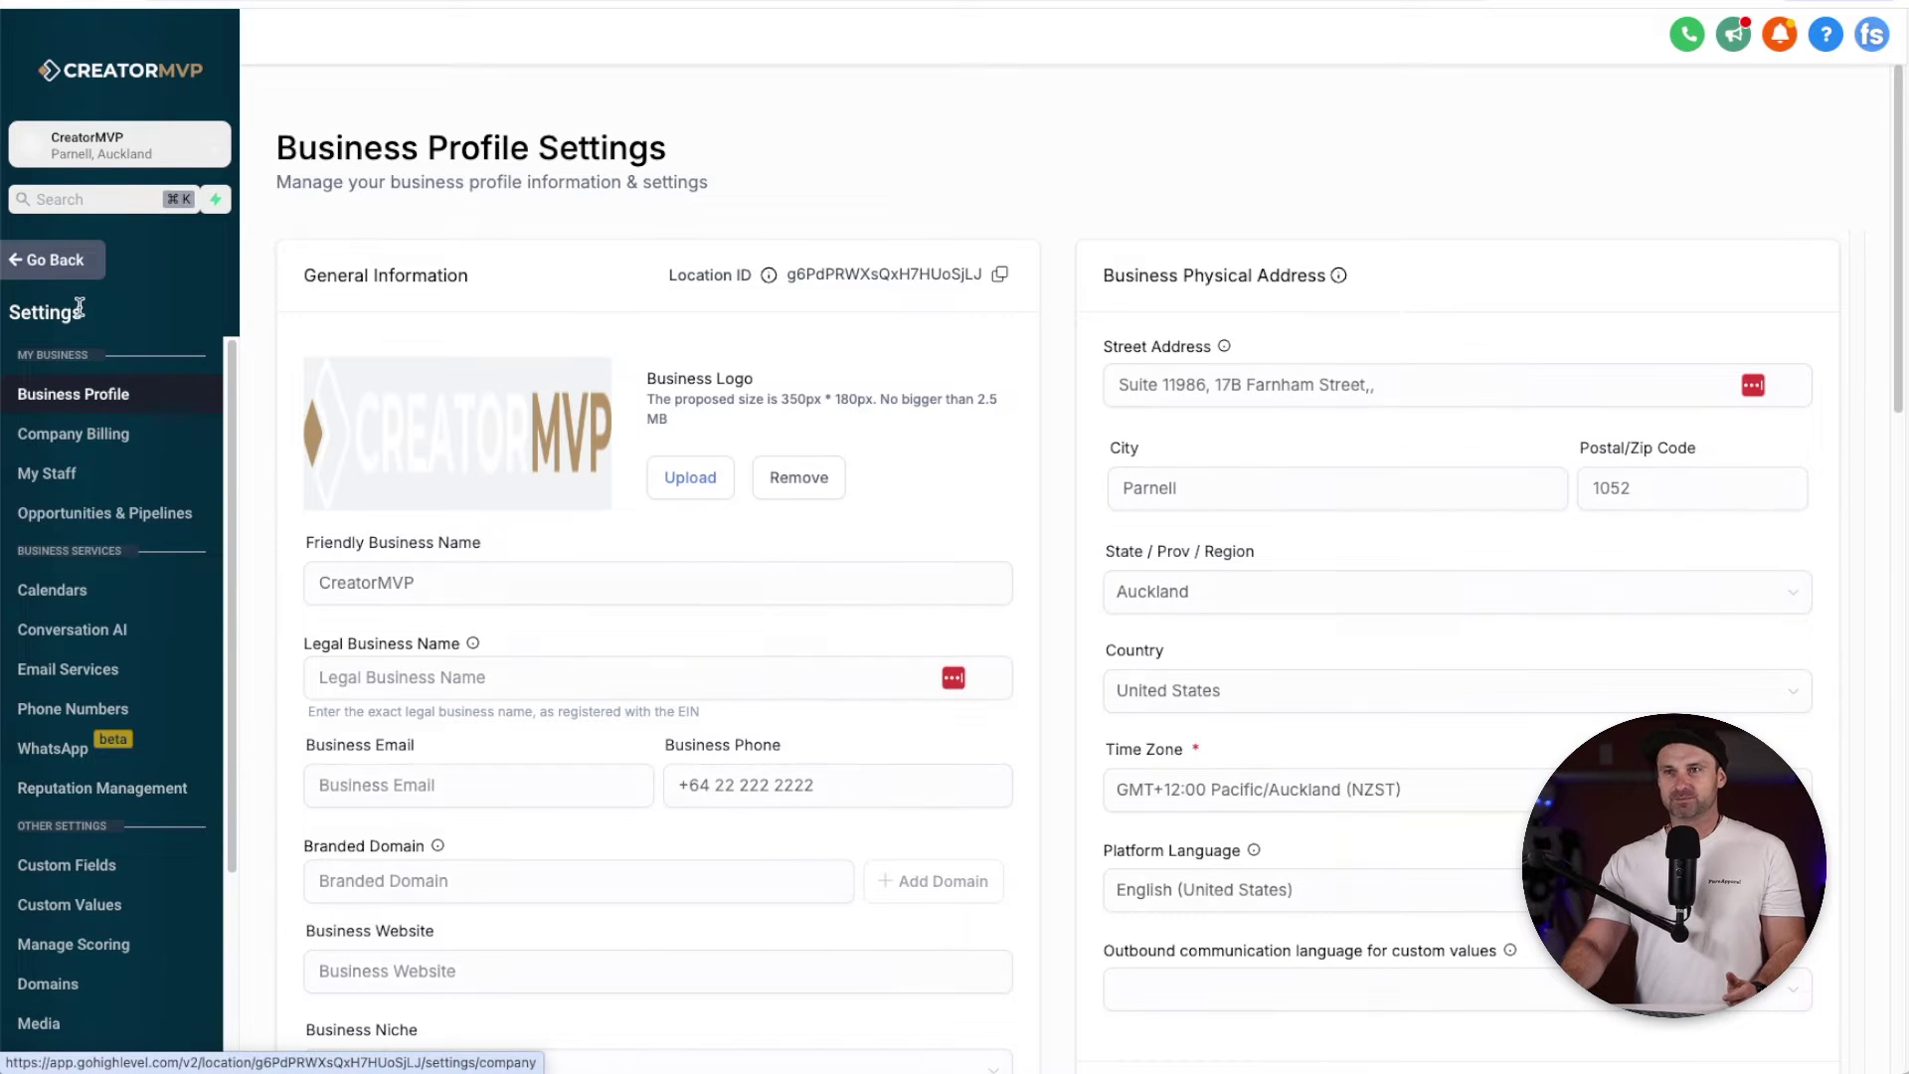
scroll(90, 497, "down", 3)
left_click(60, 847)
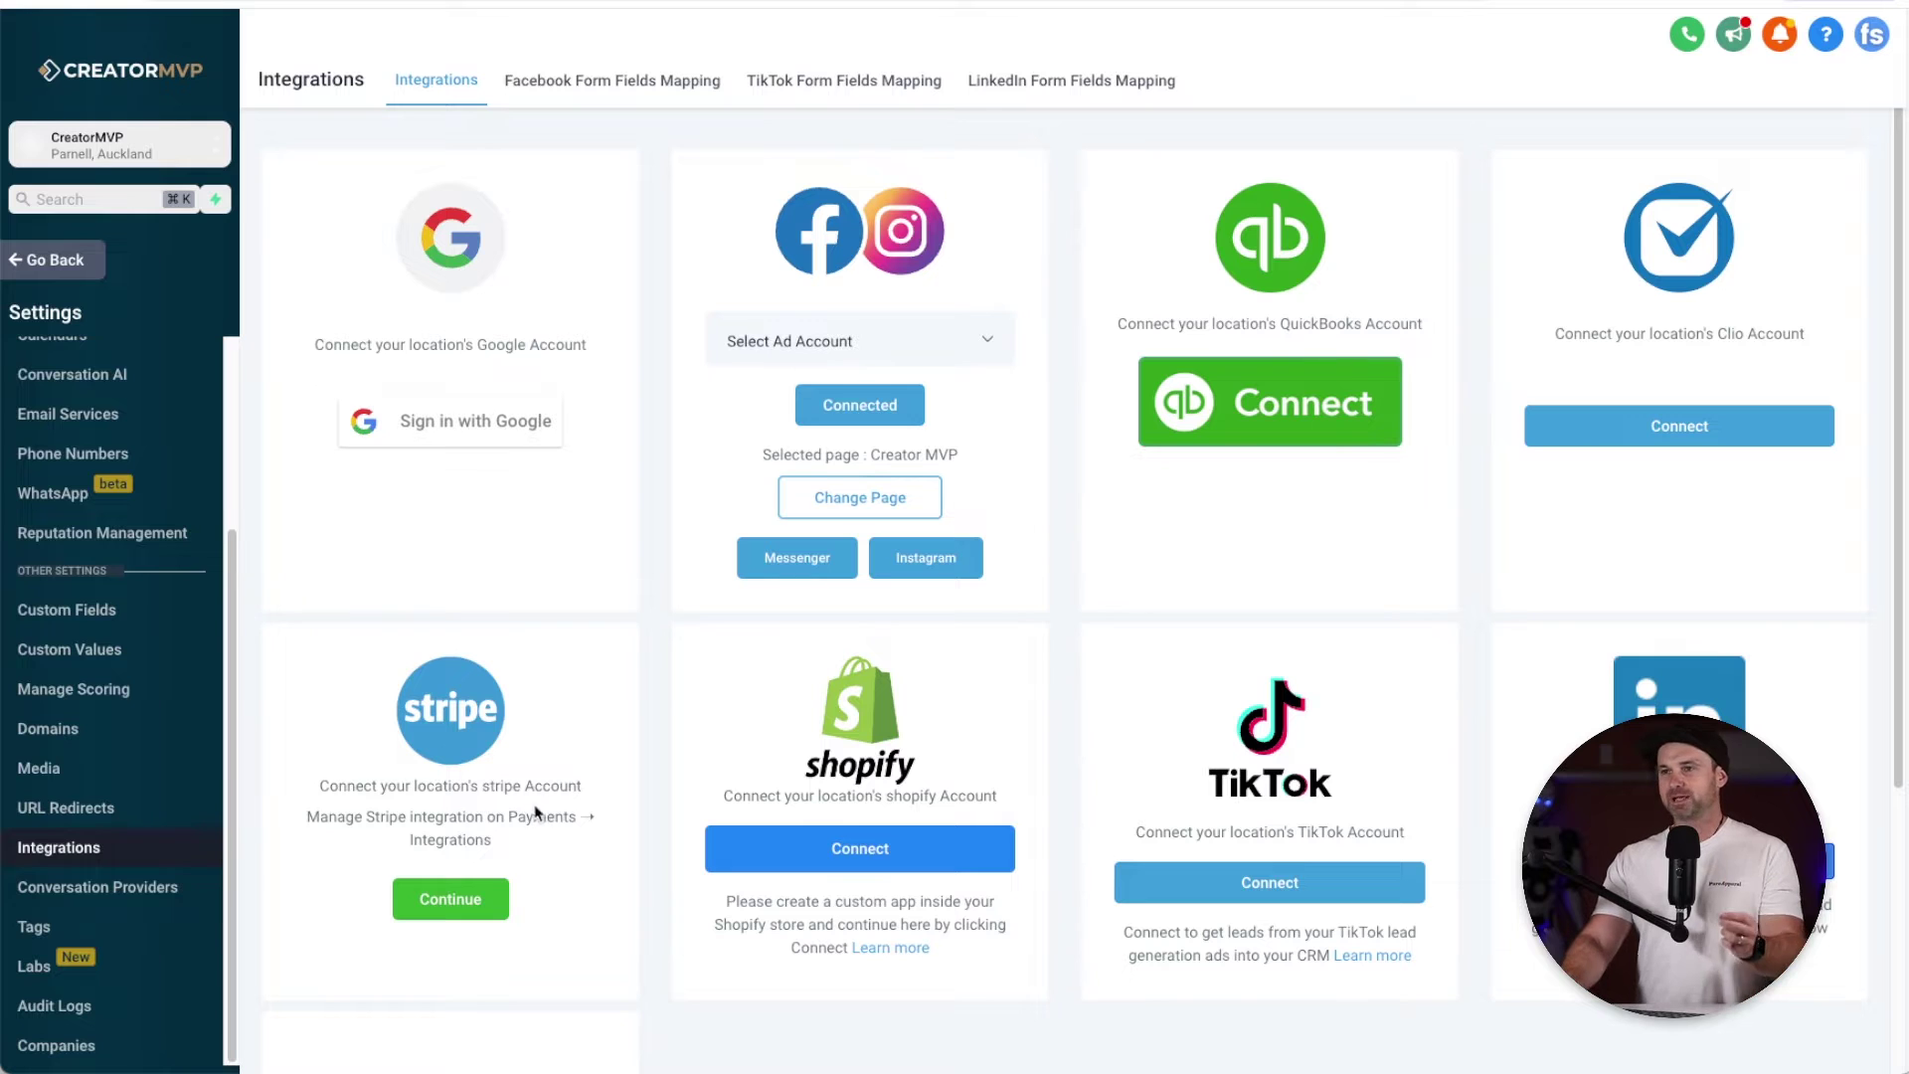
left_click_drag(757, 457, 871, 473)
left_click(962, 459)
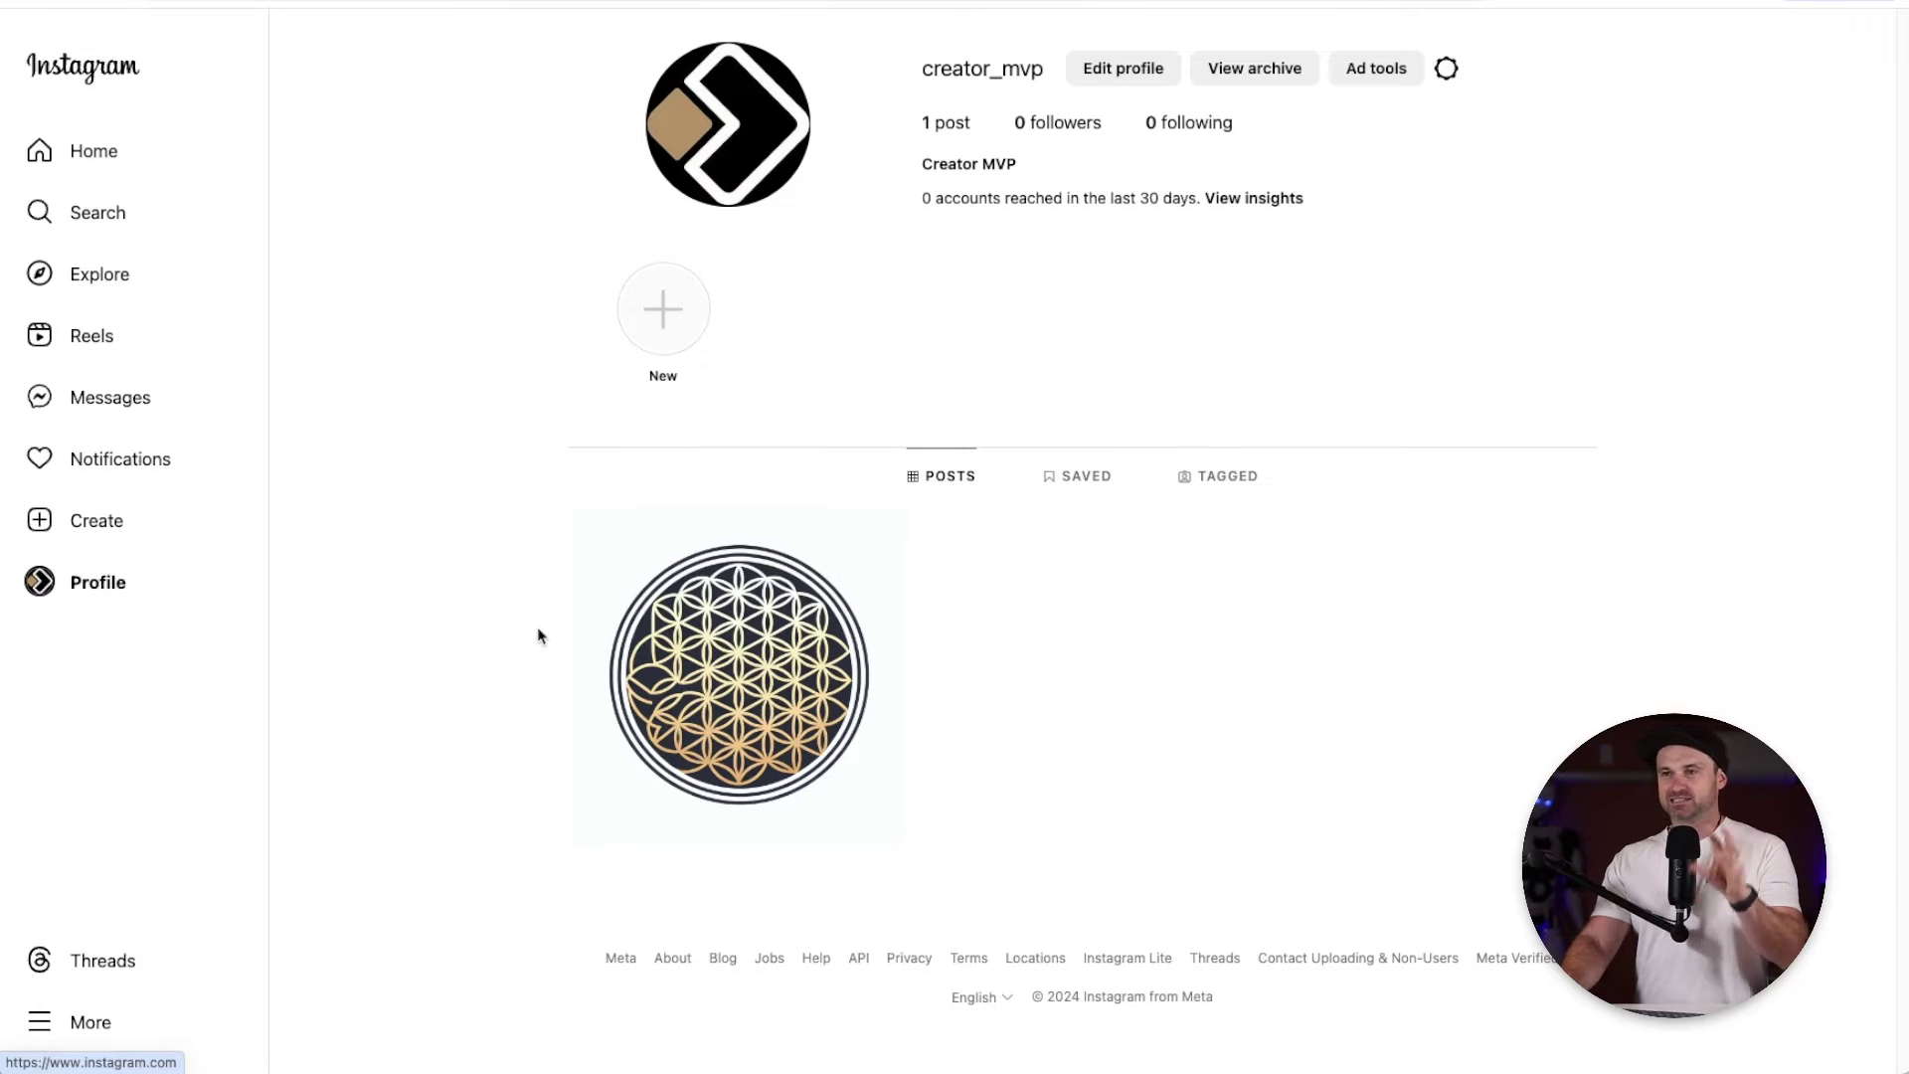
- Open the flower-of-life Instagram post and highlight its caption asking followers to comment 'Flower'
left_click(664, 644)
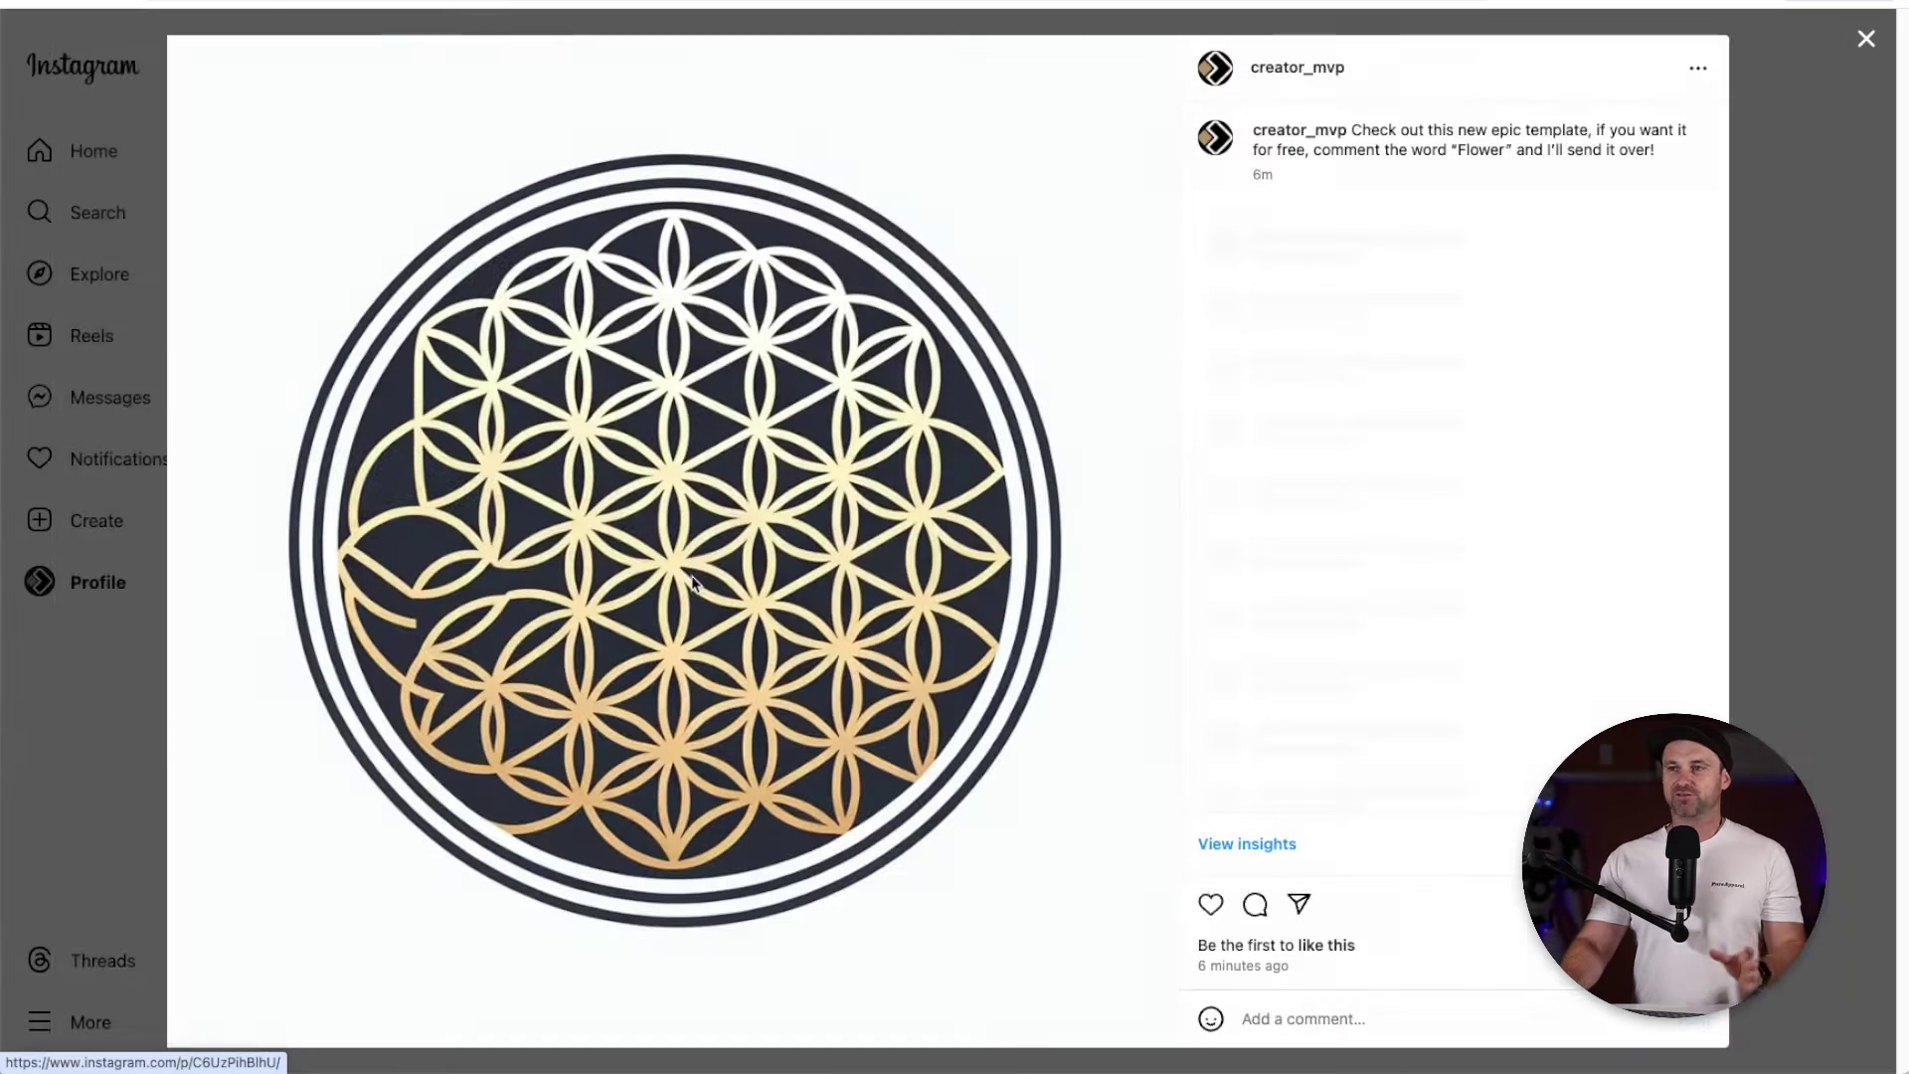
left_click_drag(1373, 130, 1581, 124)
left_click(1584, 121)
left_click_drag(1355, 149, 1539, 149)
left_click(1328, 149)
left_click(1561, 174)
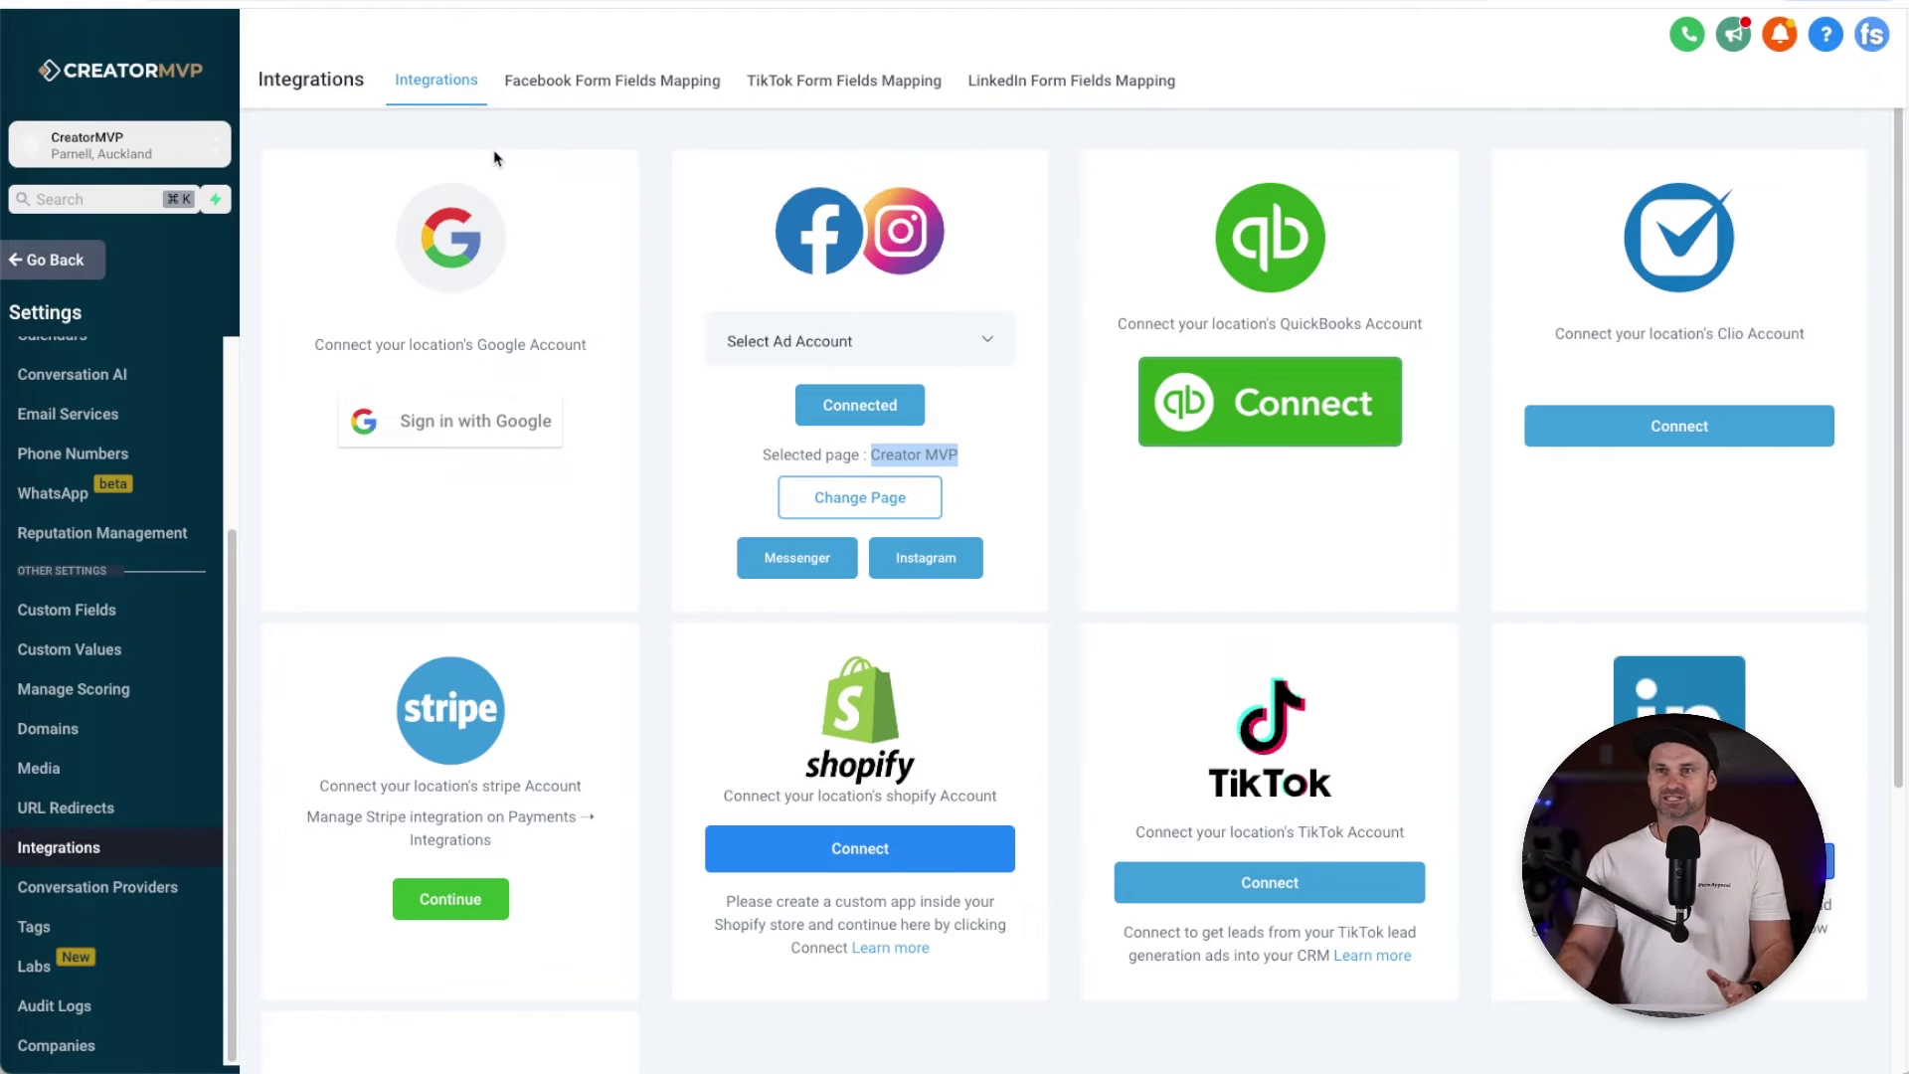
- Leave settings, go to Automation > Workflows and create a new workflow from scratch
scroll(149, 398, "up", 3)
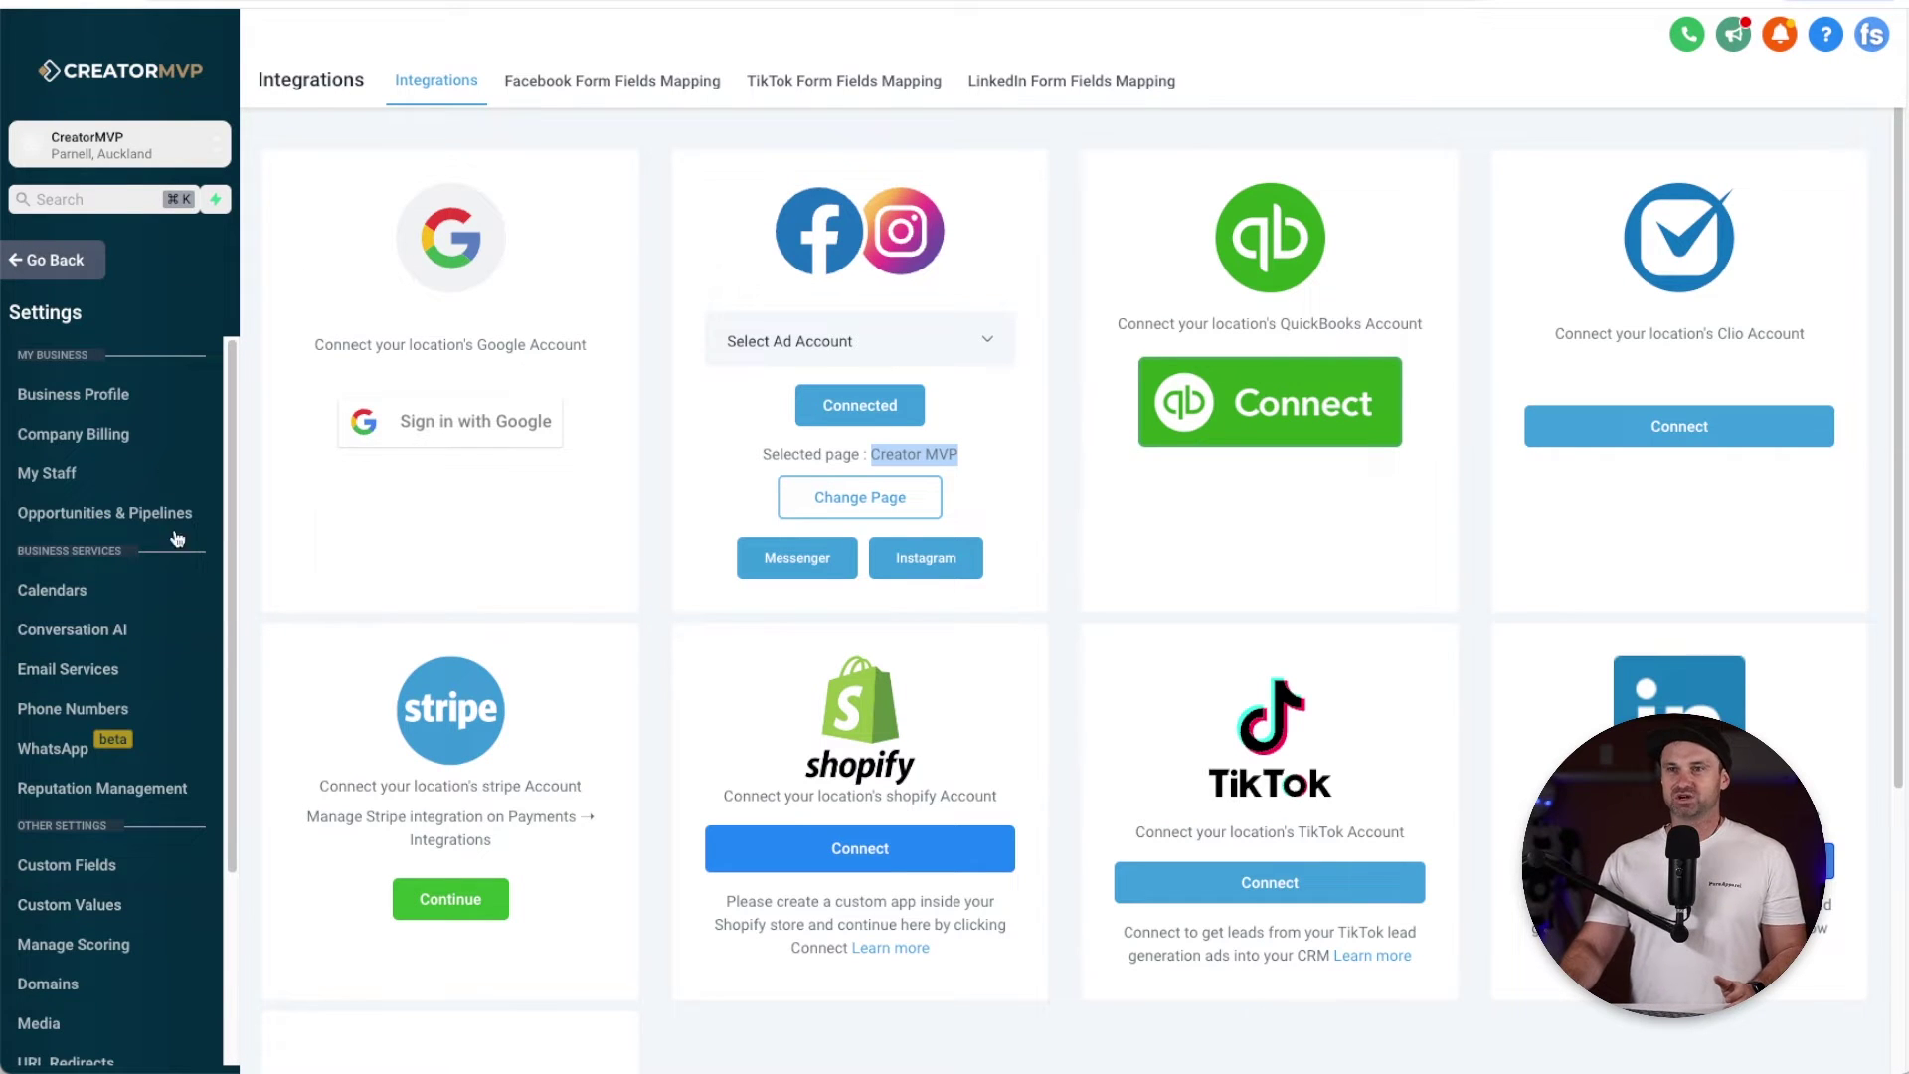
left_click(95, 261)
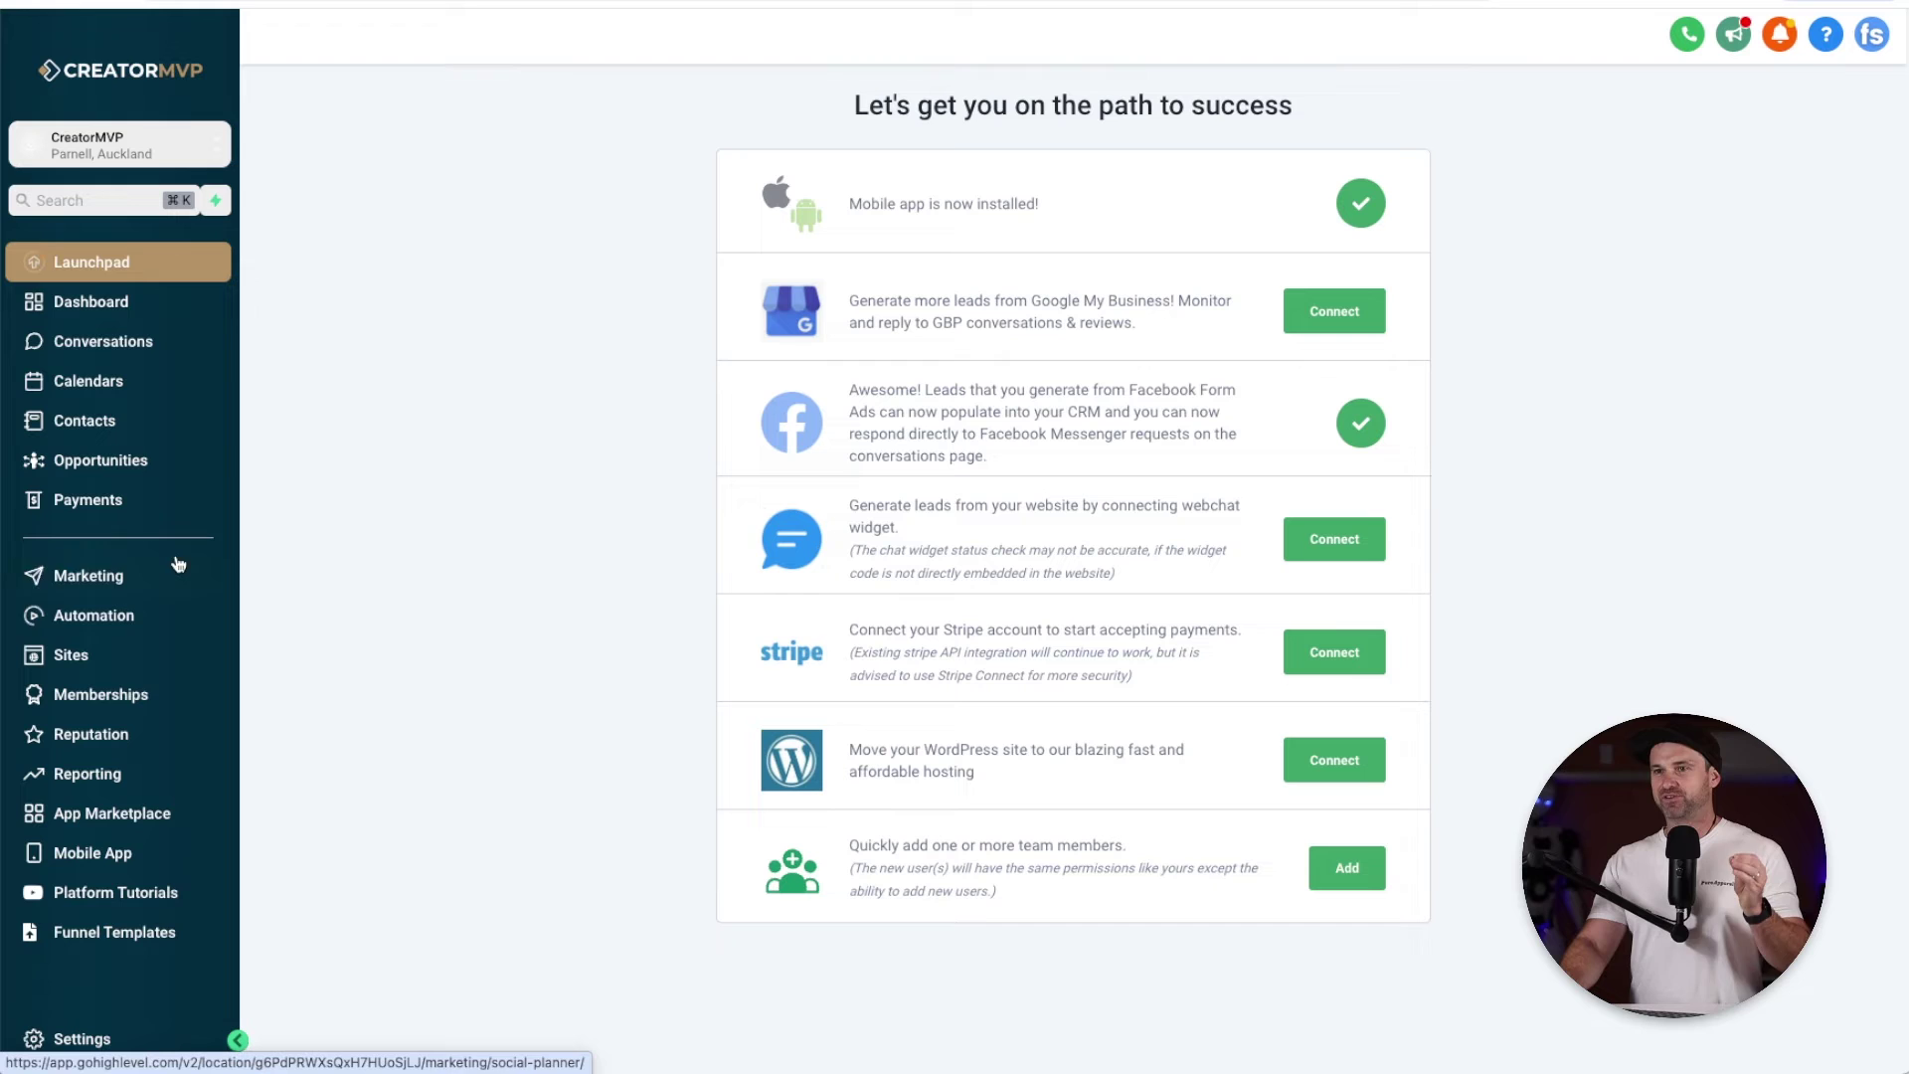
left_click(197, 618)
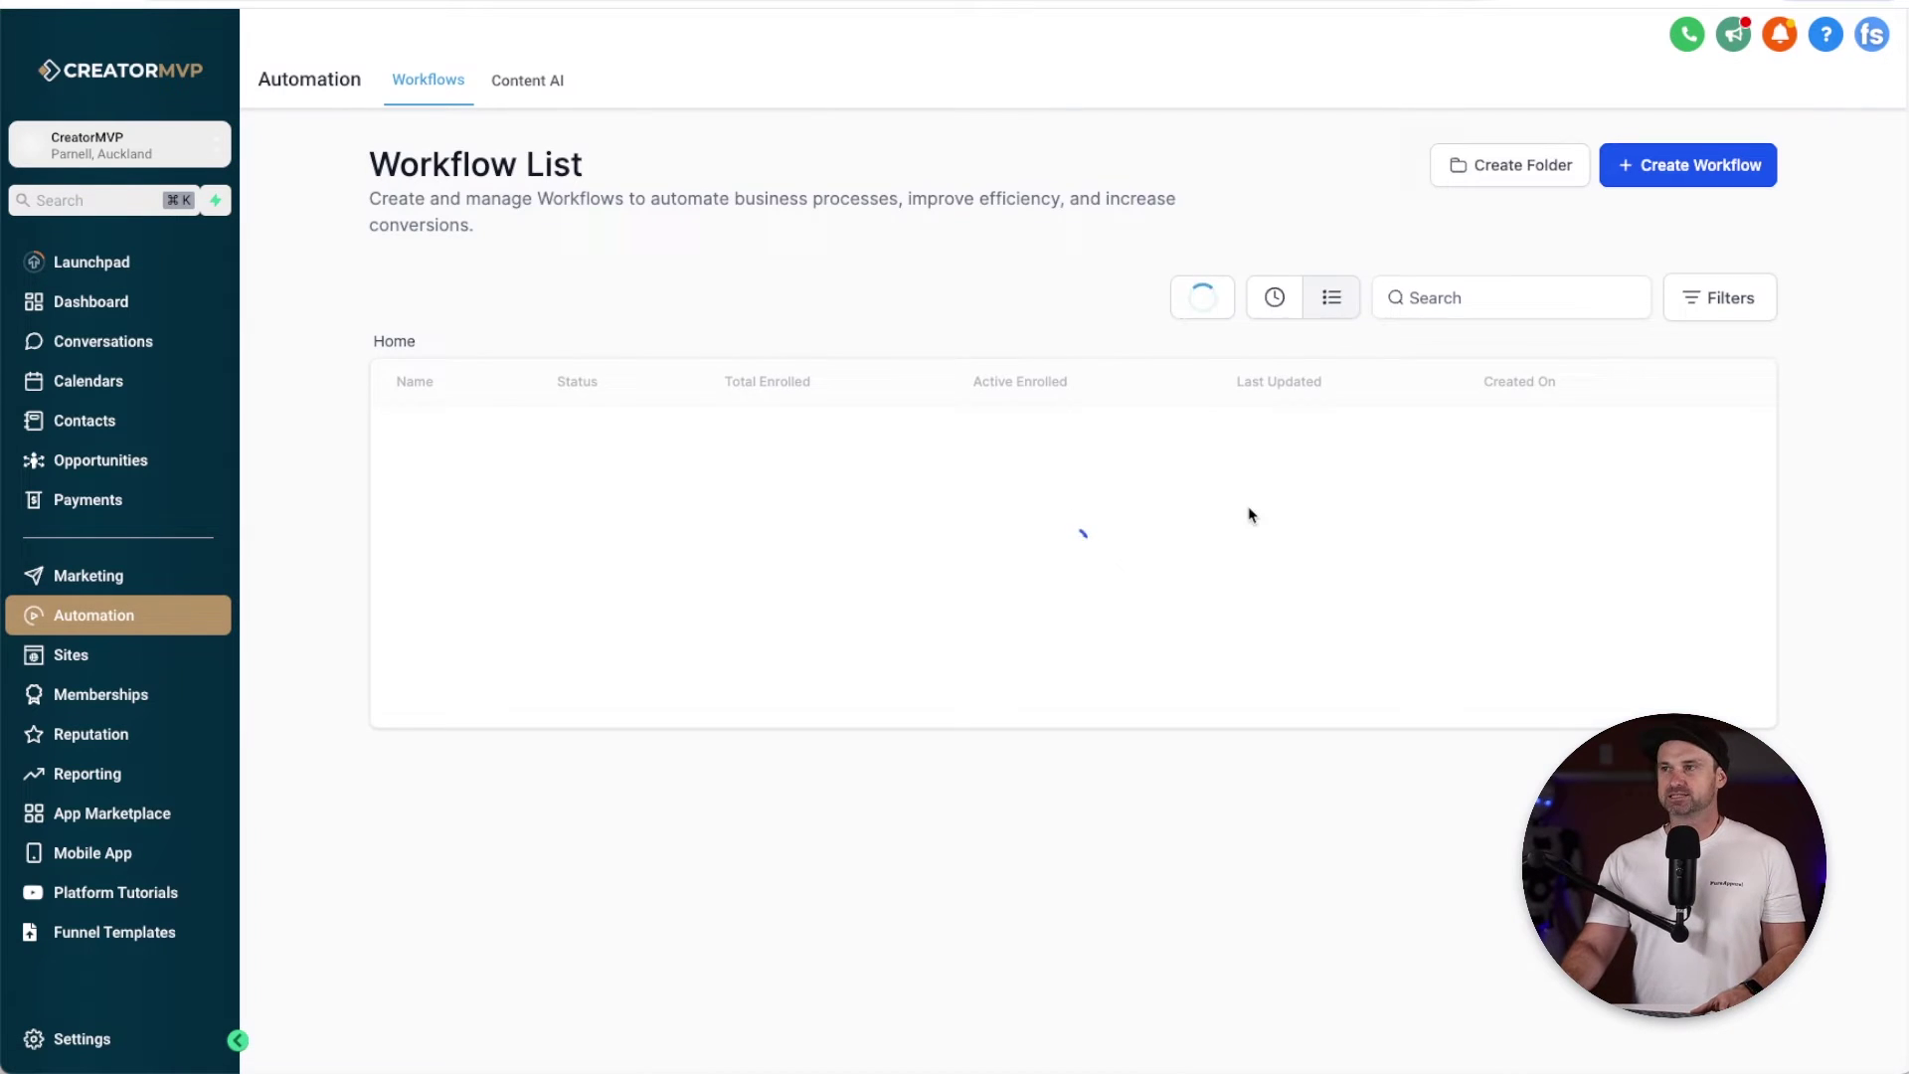
left_click(1622, 171)
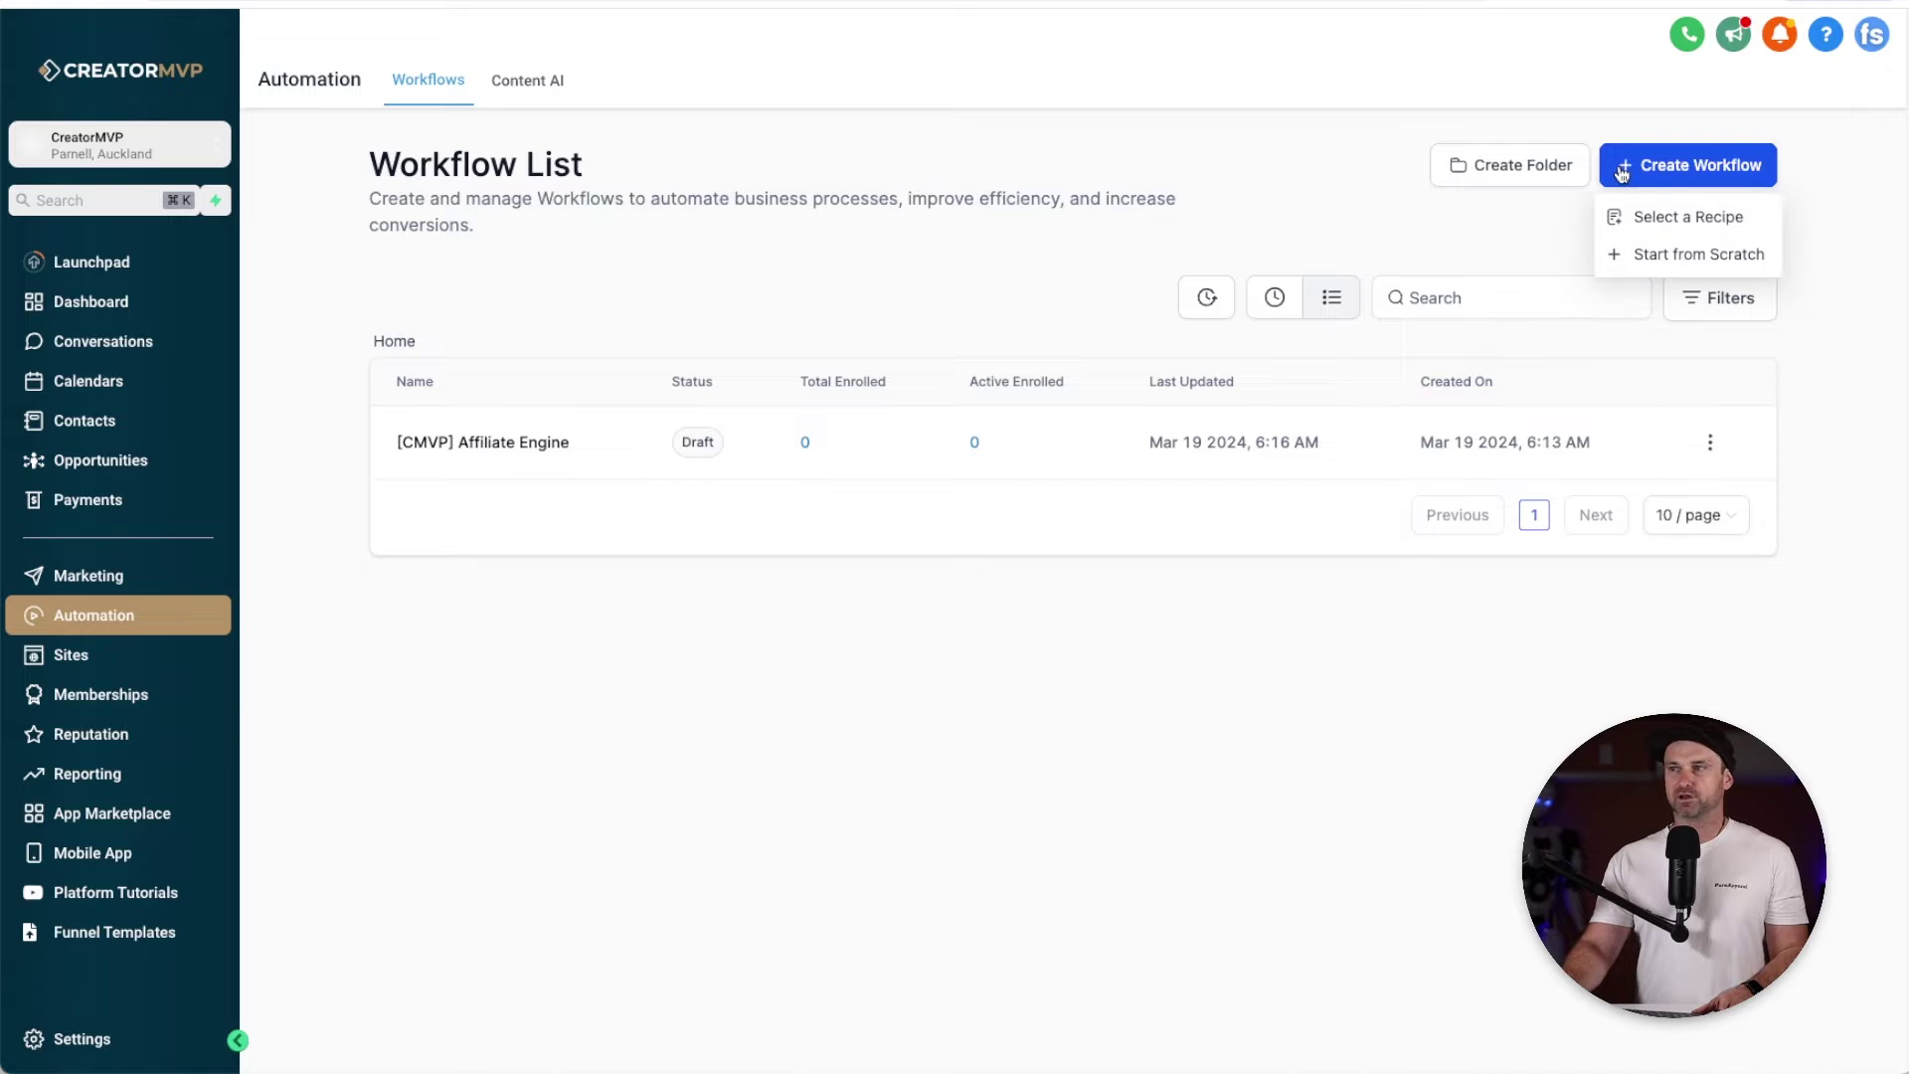
left_click(1654, 257)
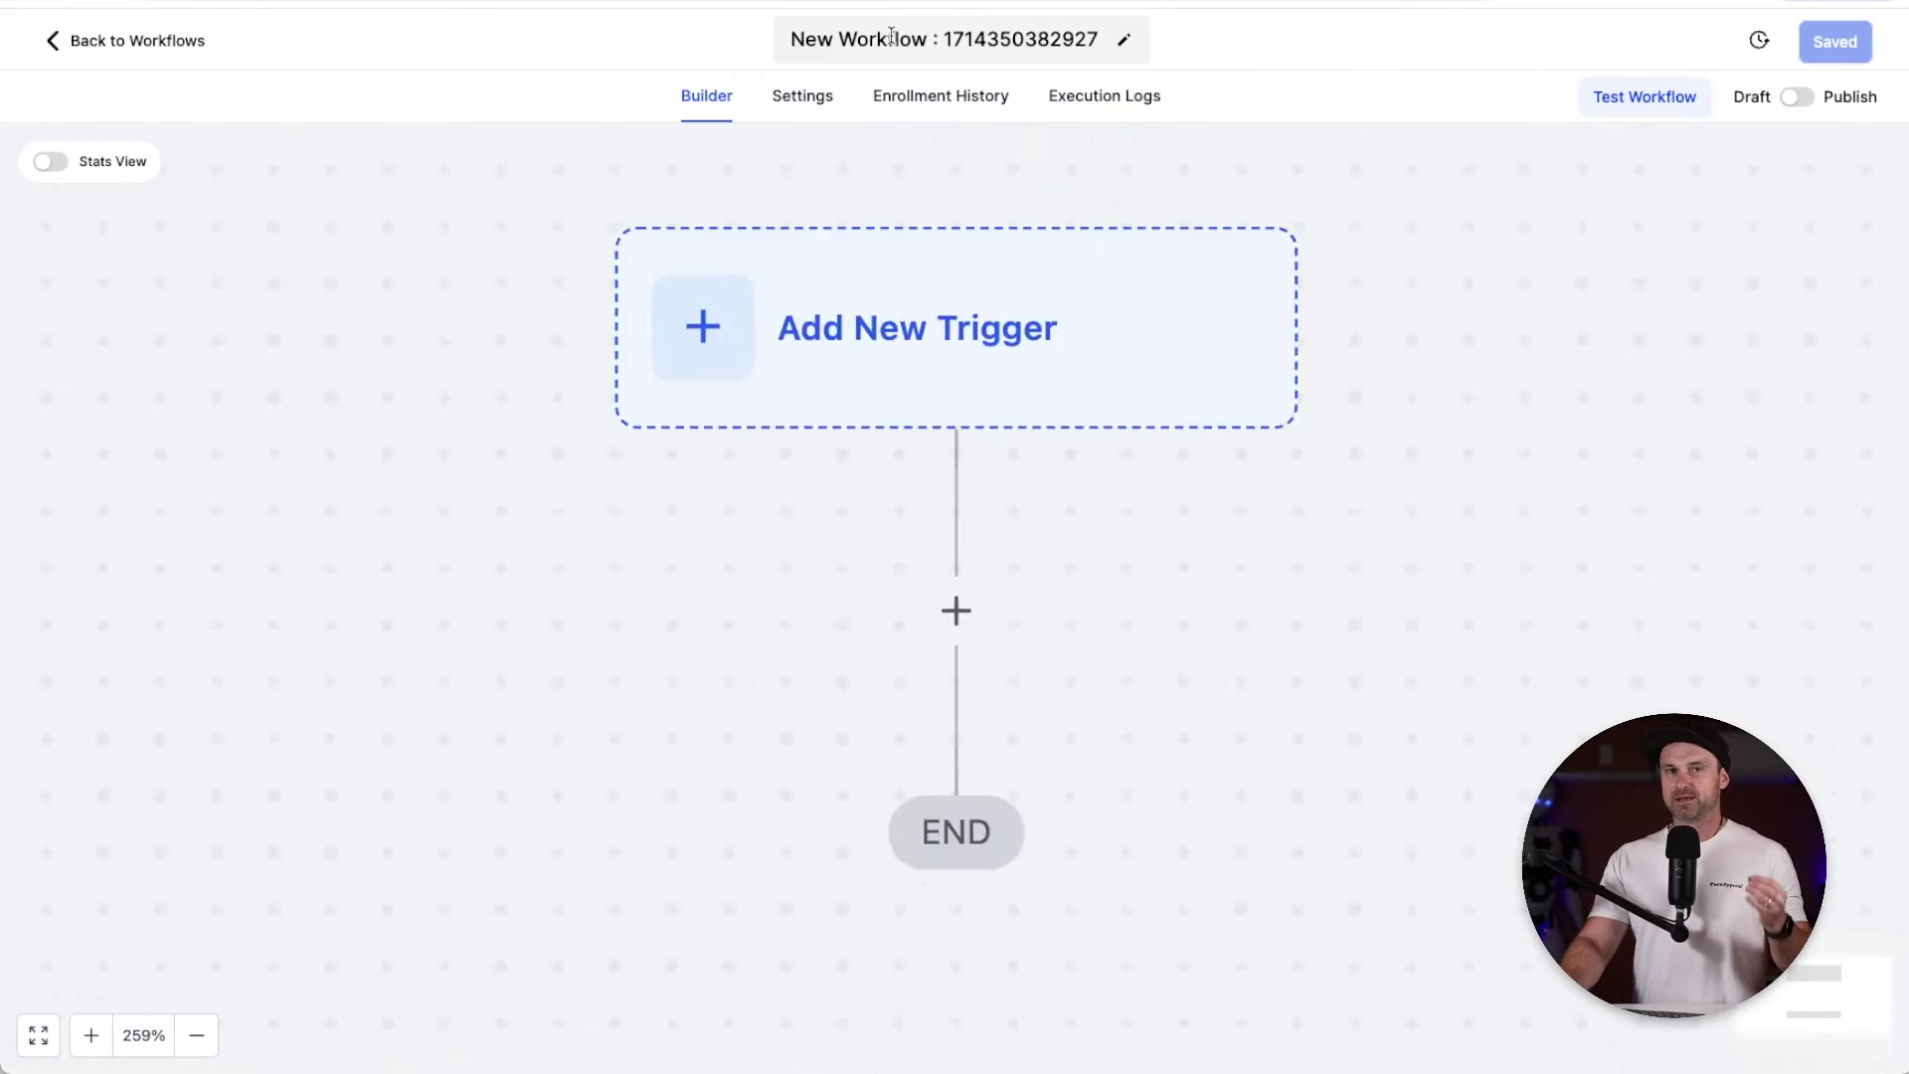
- Replace the default workflow title with 'IG Comment Flower', fixing typos before confirming
left_click(891, 37)
double_click(891, 36)
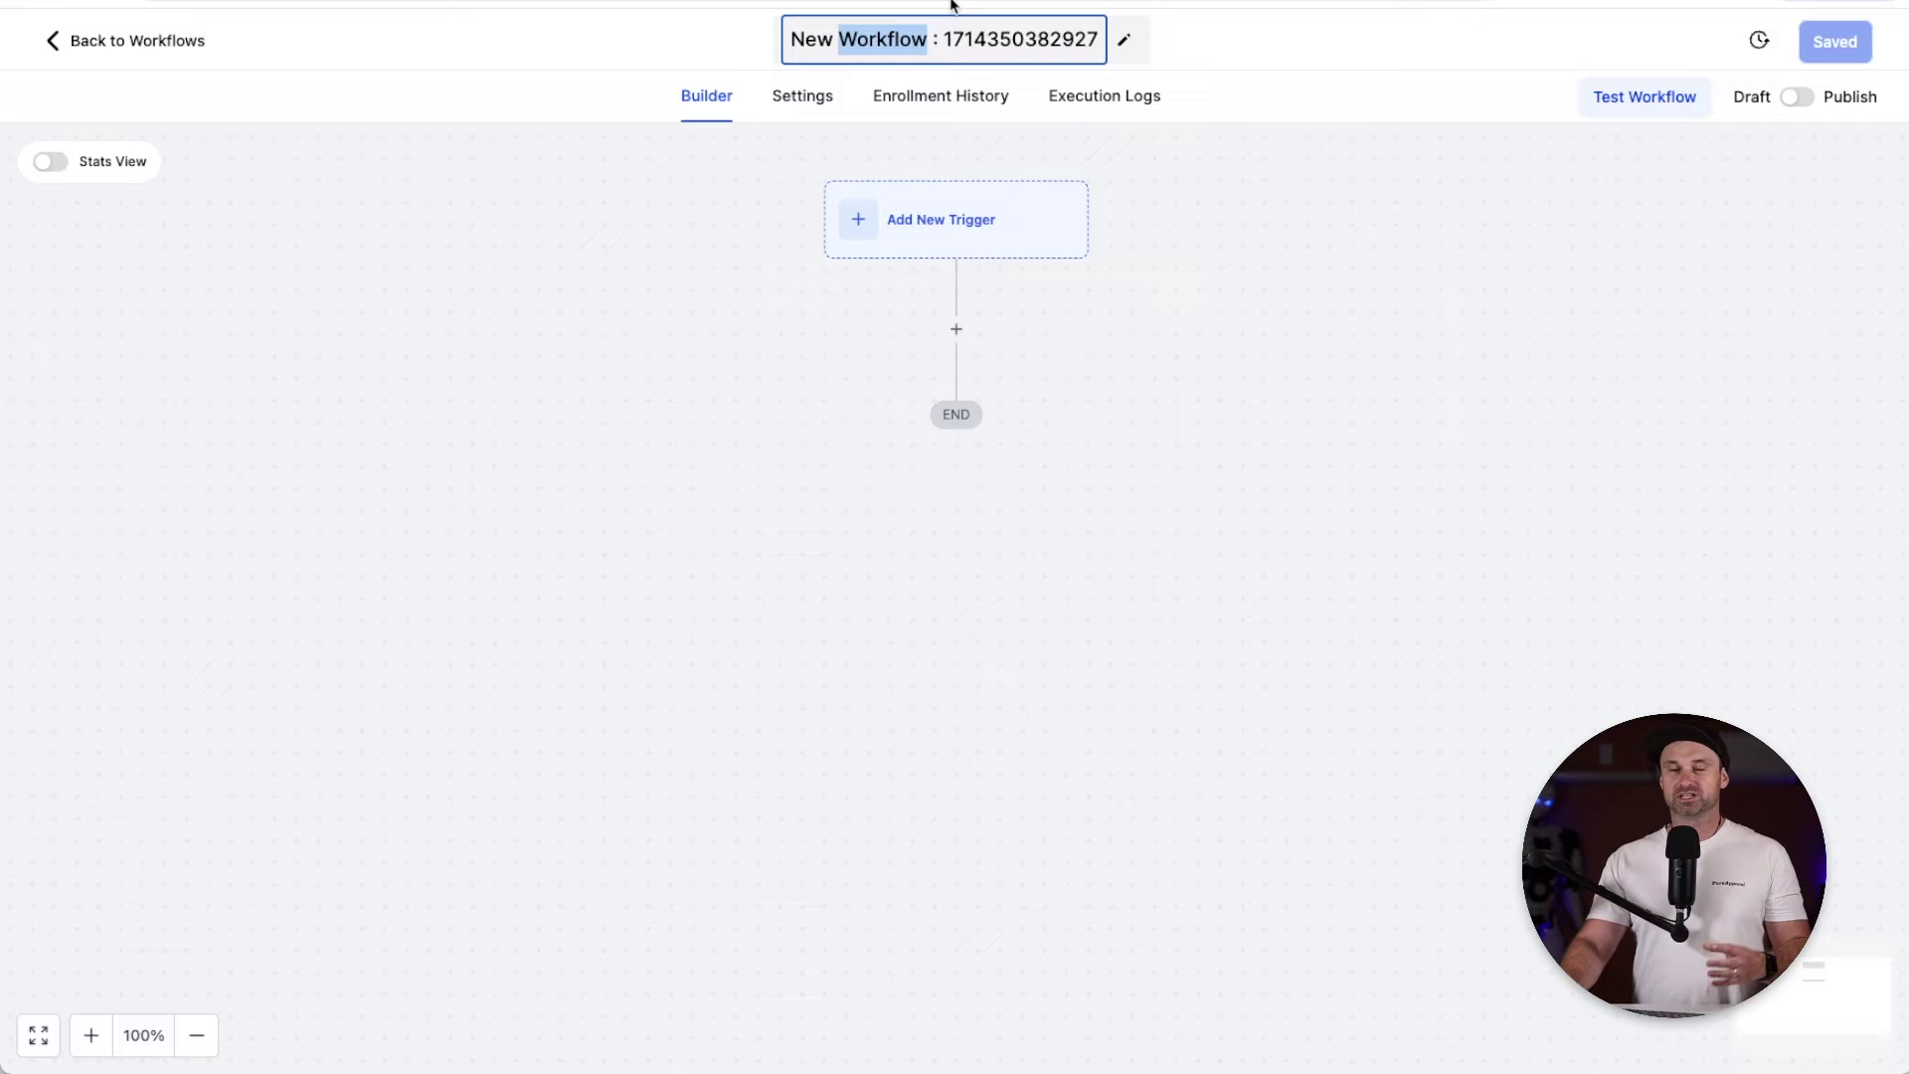
key("ctrl+a")
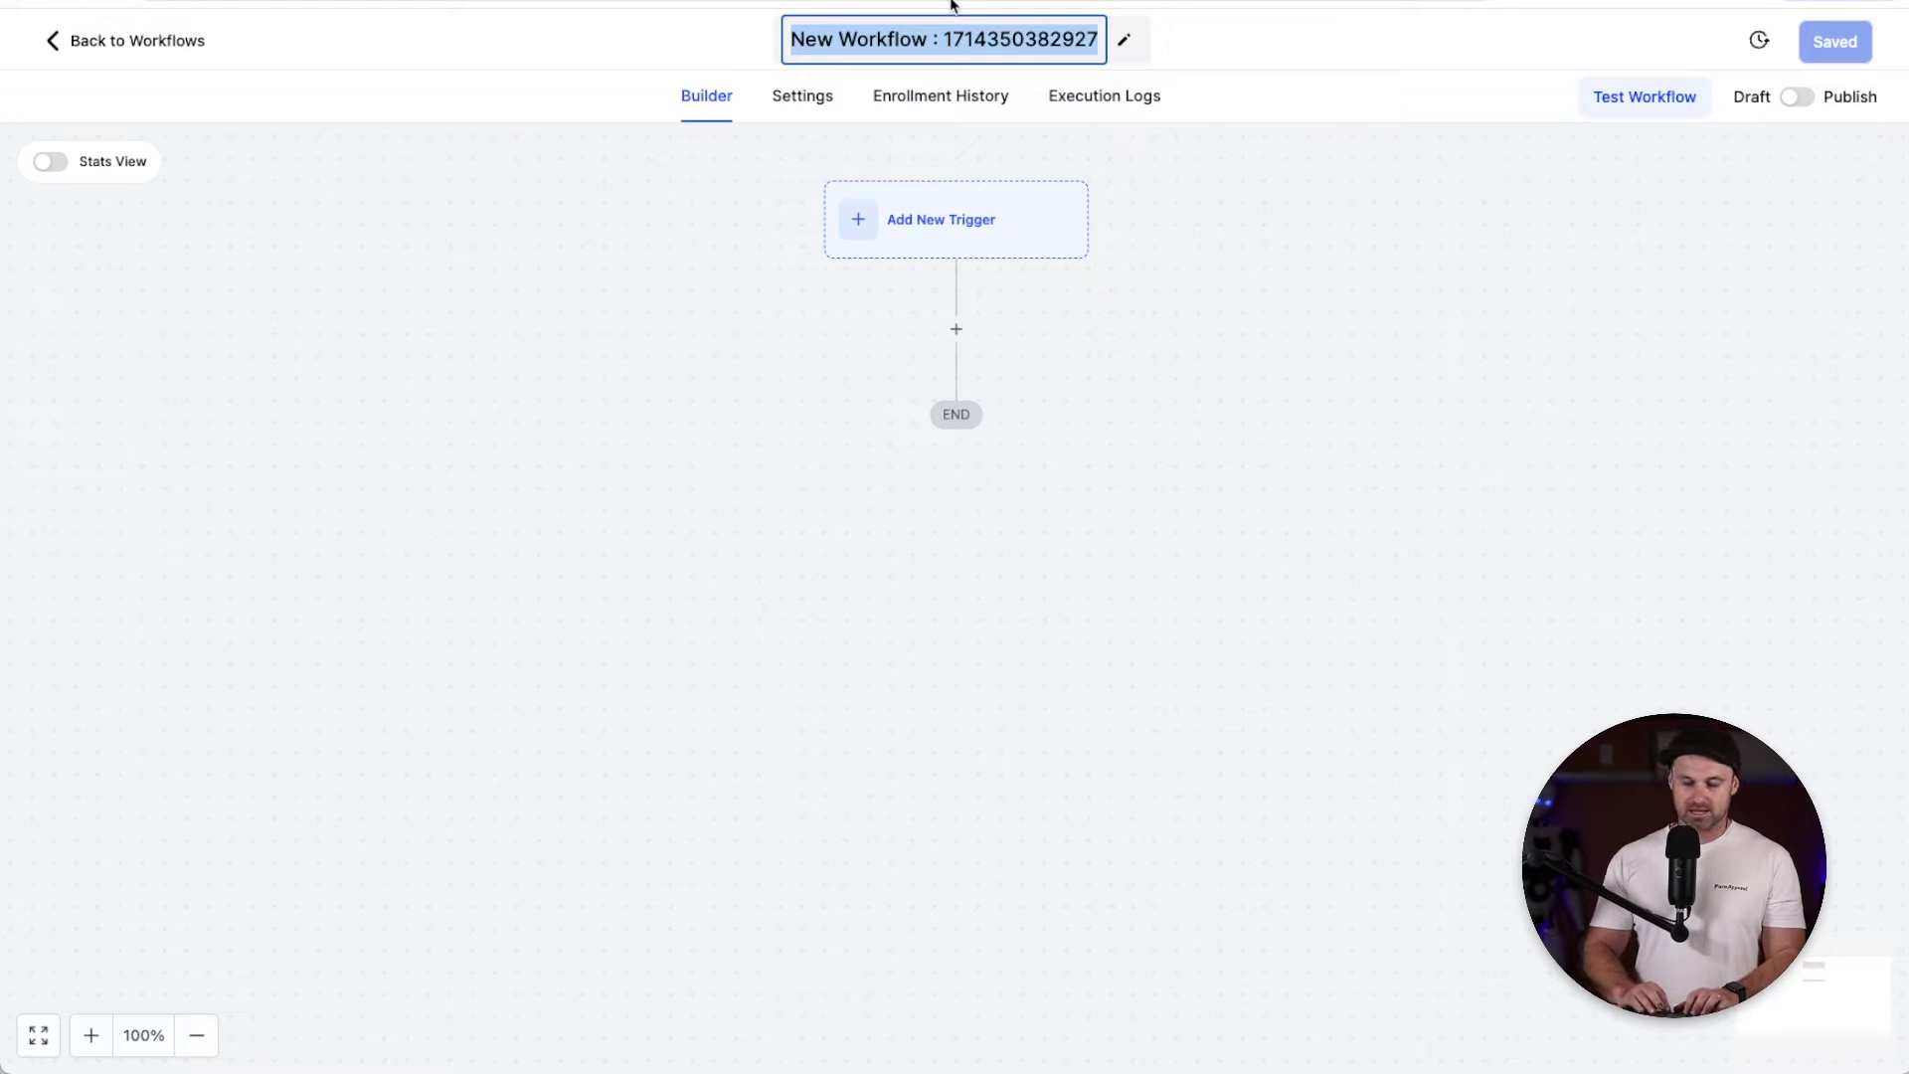
type("IGCom")
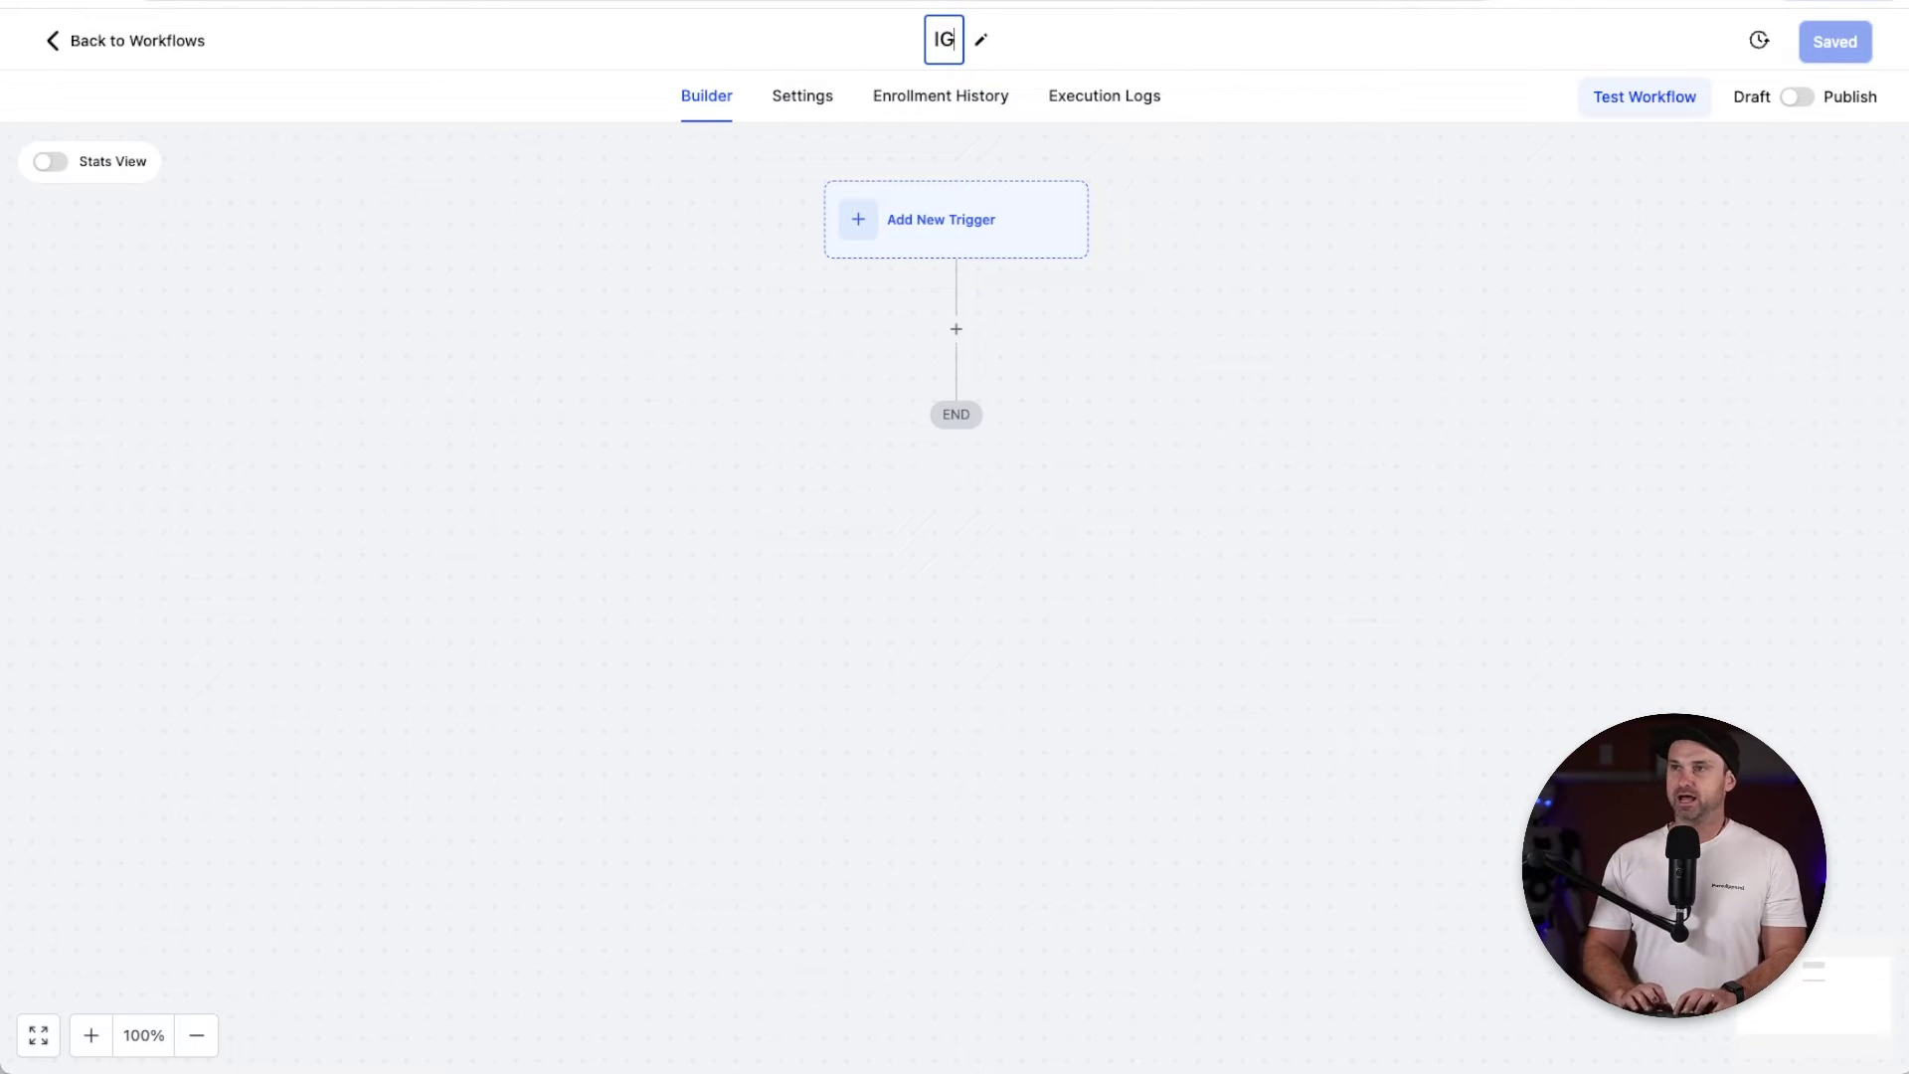
key("BackSpace")
key("BackSpace")
key("BackSpace")
type("Comment FLower")
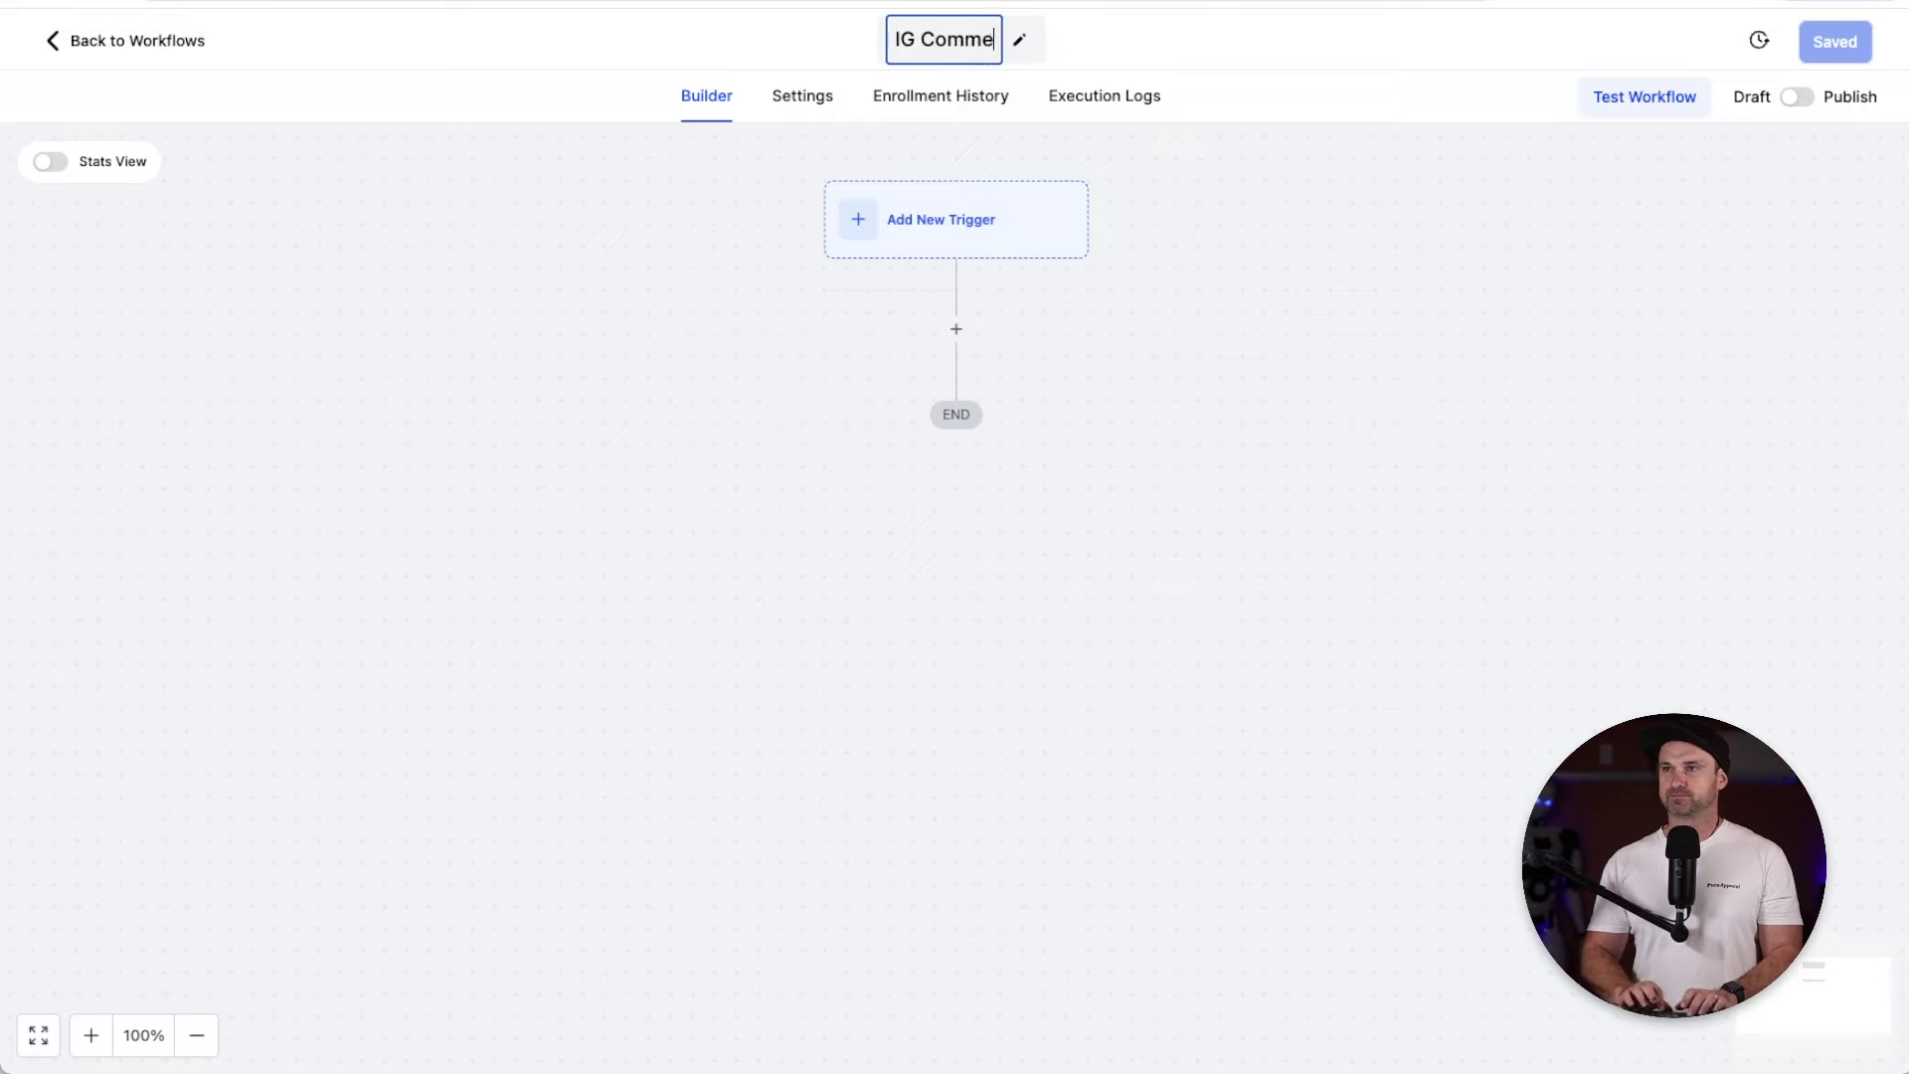
key("BackSpace")
key("BackSpace")
key("BackSpace")
key("BackSpace")
key("BackSpace")
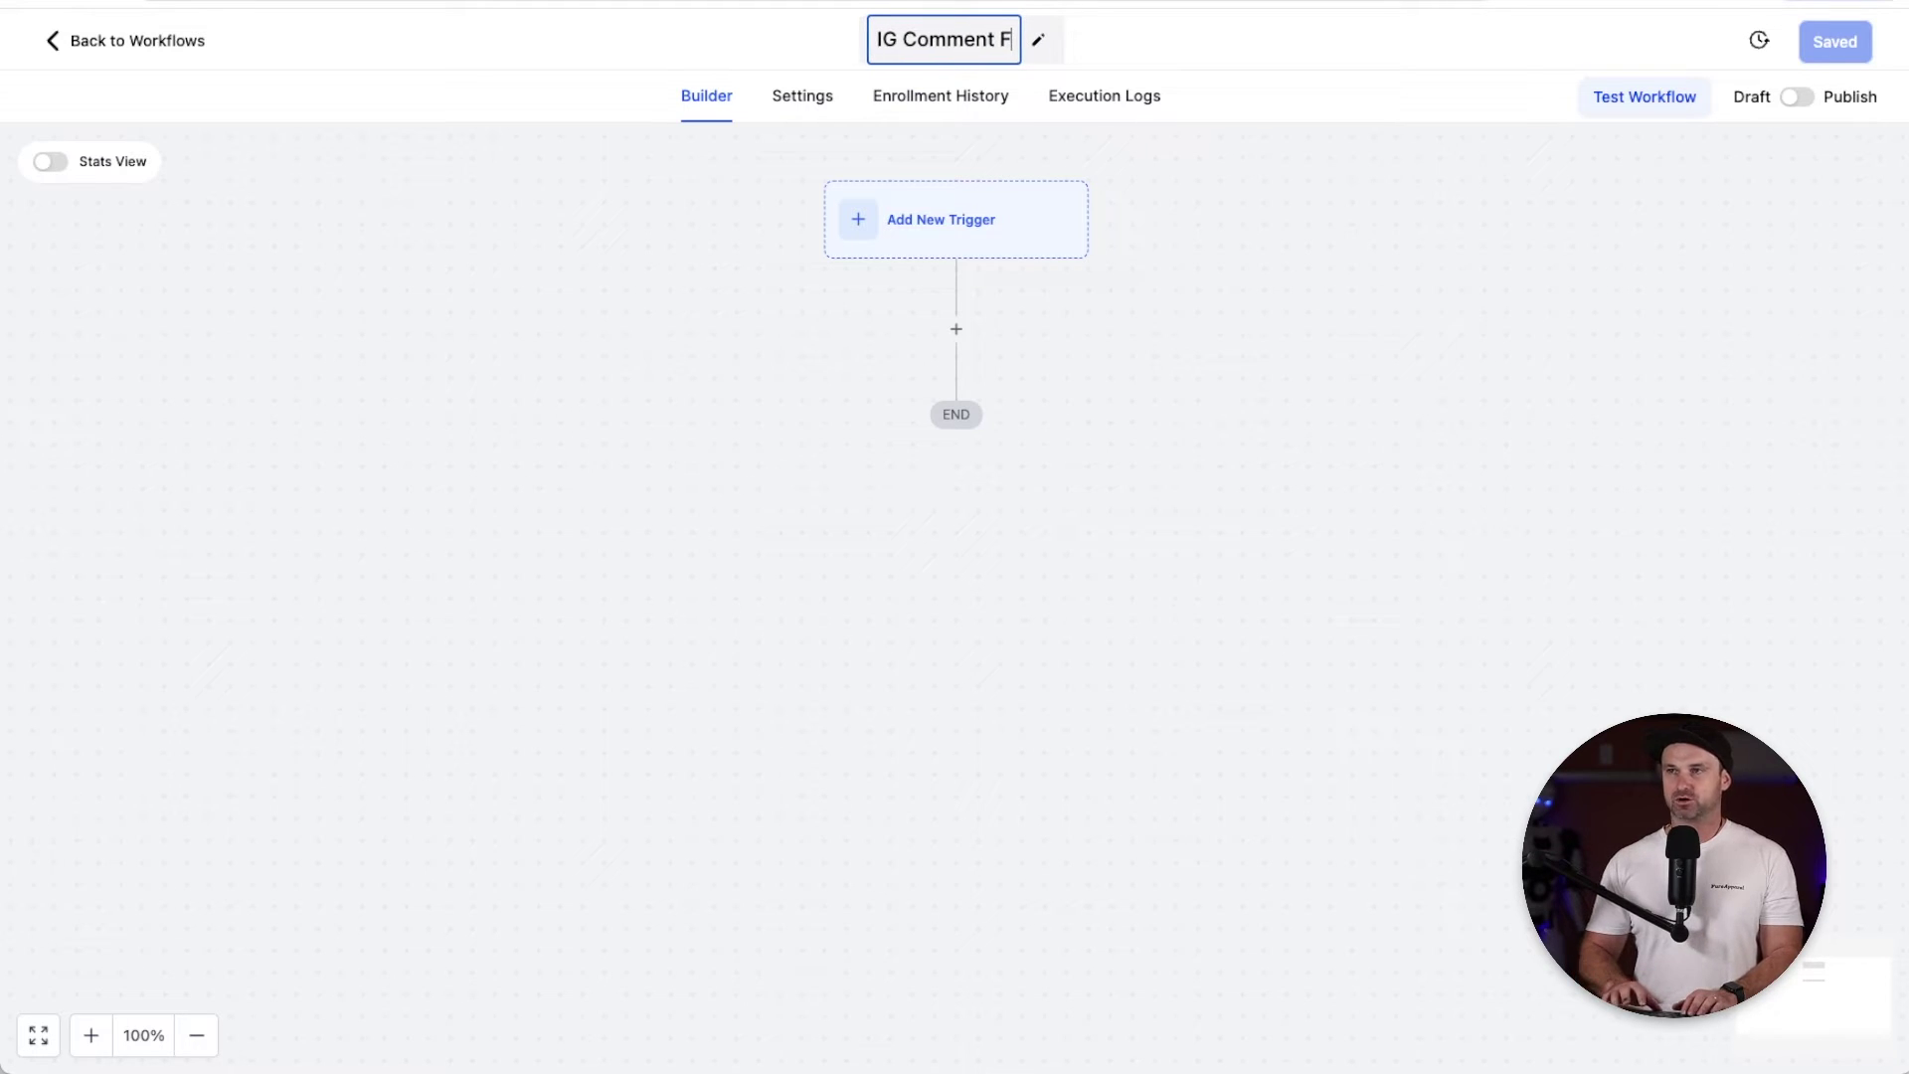
type("lower")
key("Return")
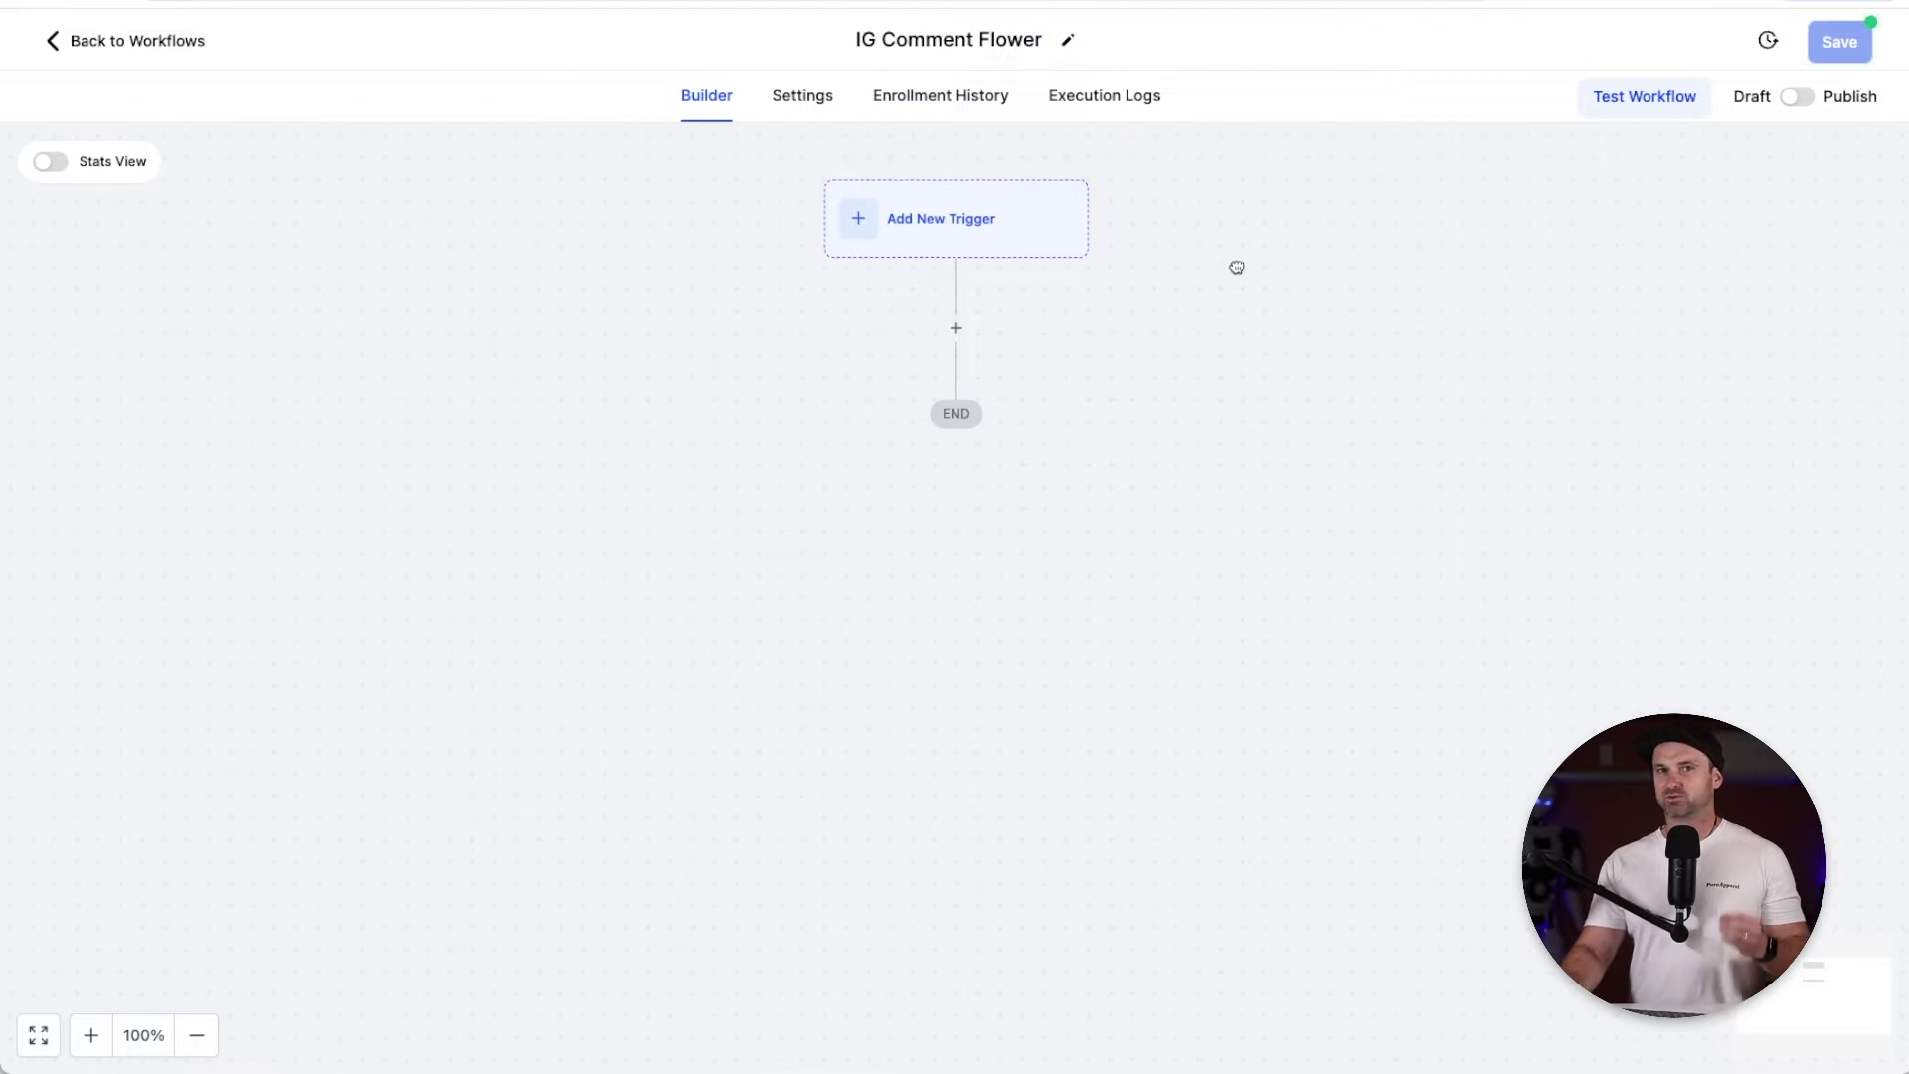
- Add the 'Instagram - Comment(s) On A Post' trigger found by searching 'instagram'
left_click(914, 228)
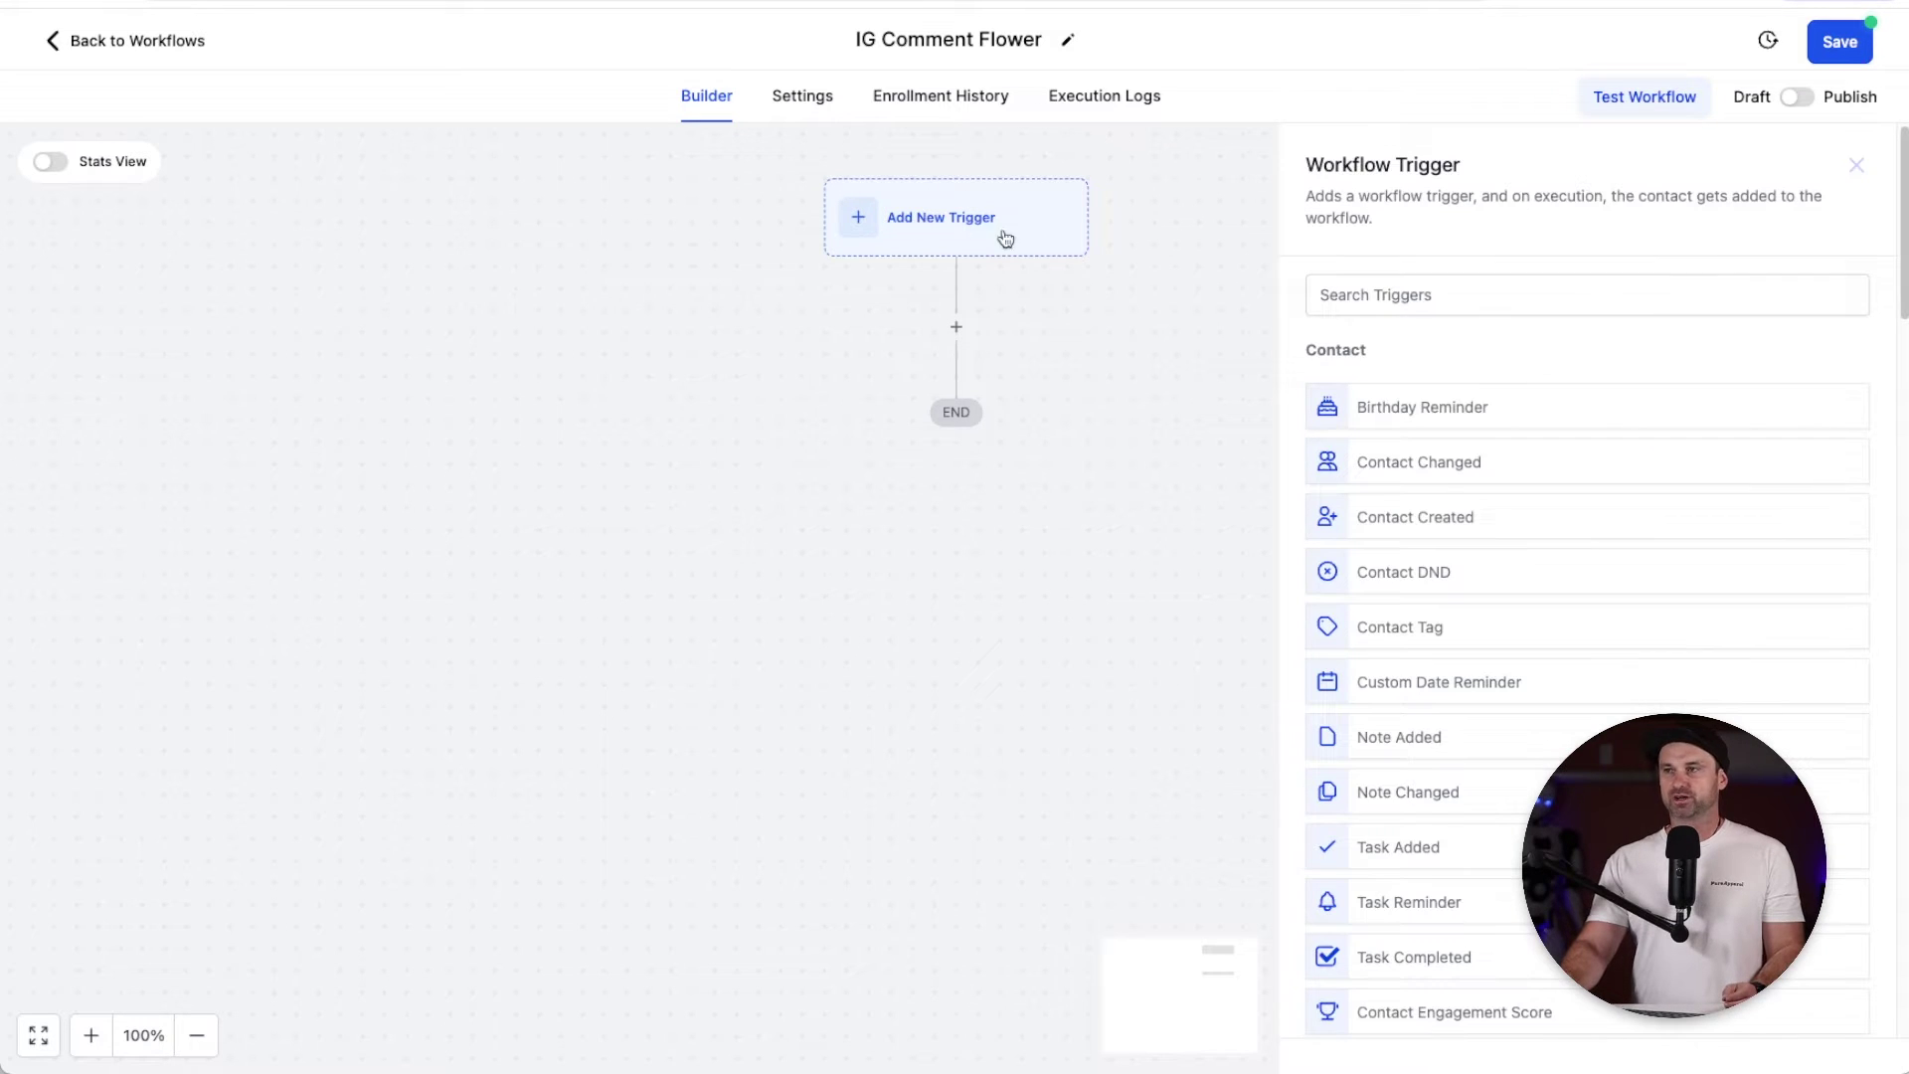
left_click(1607, 290)
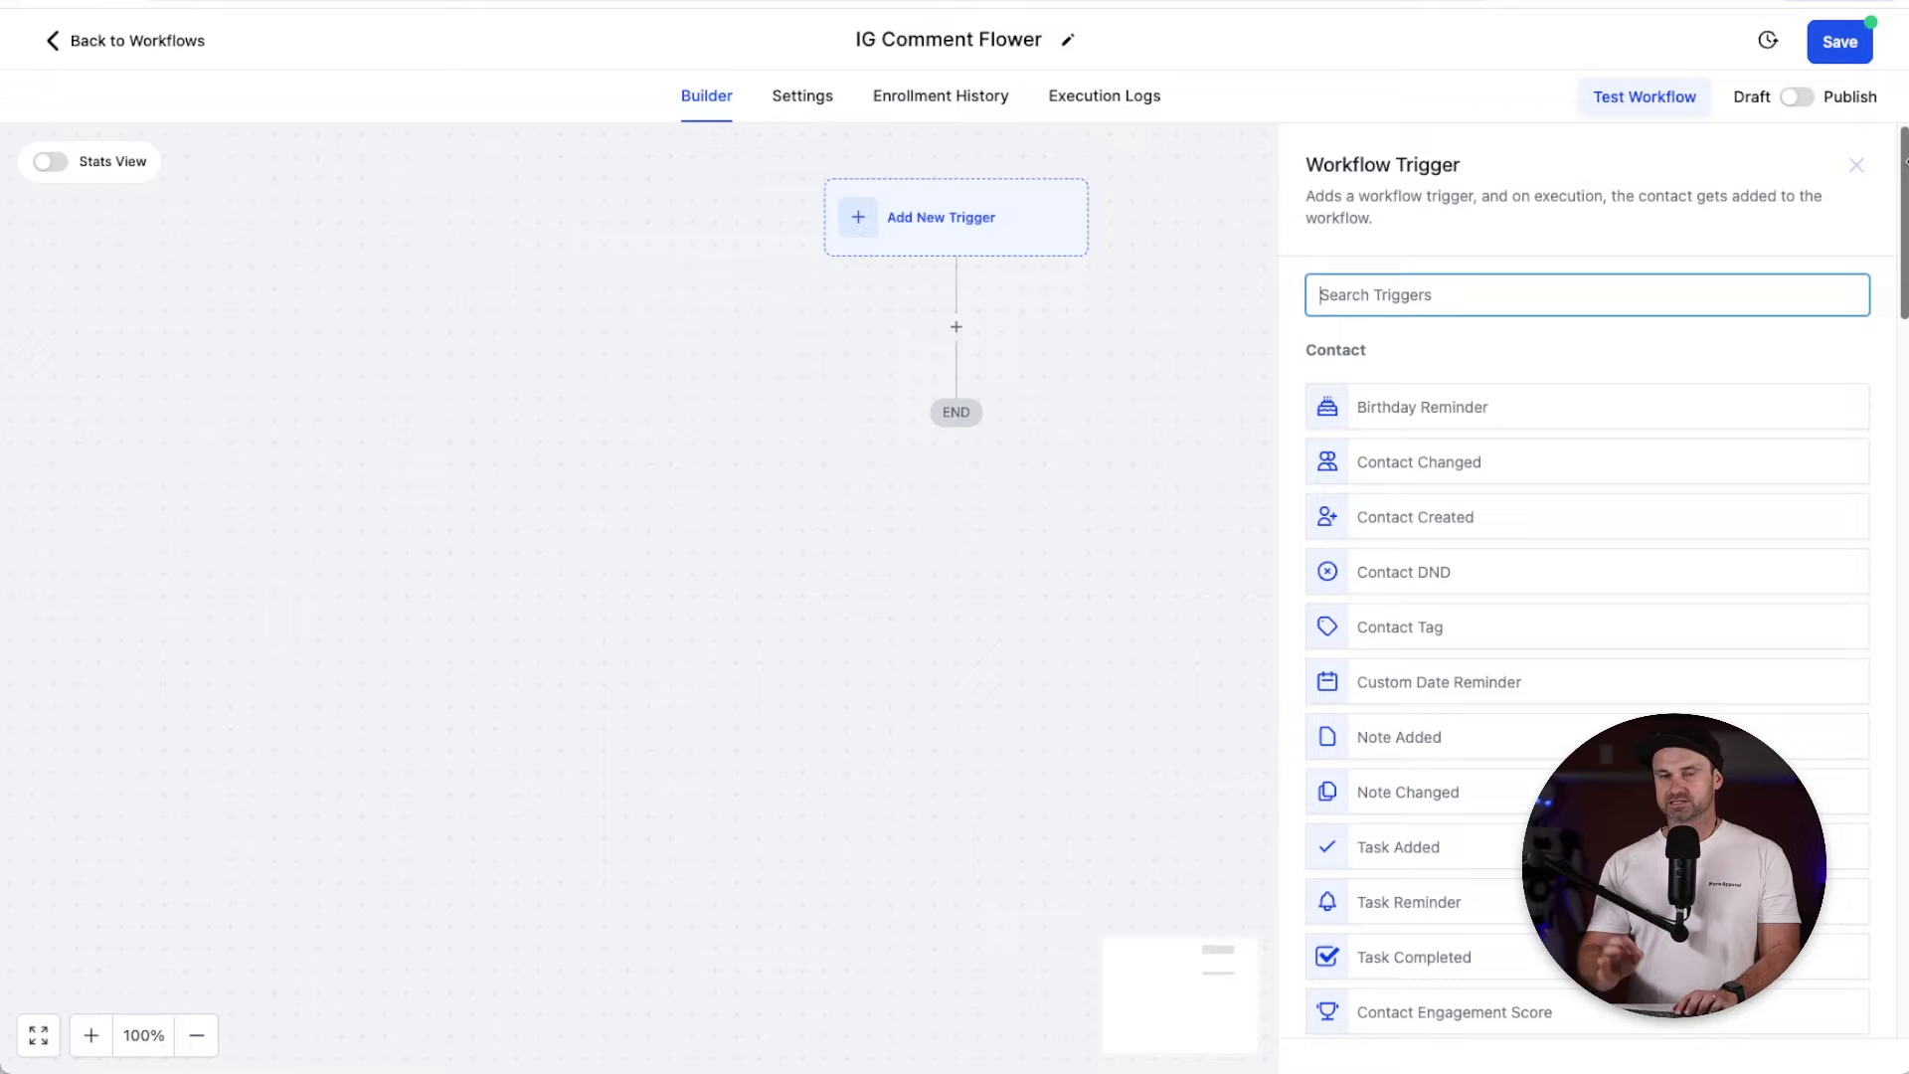
type("instagram")
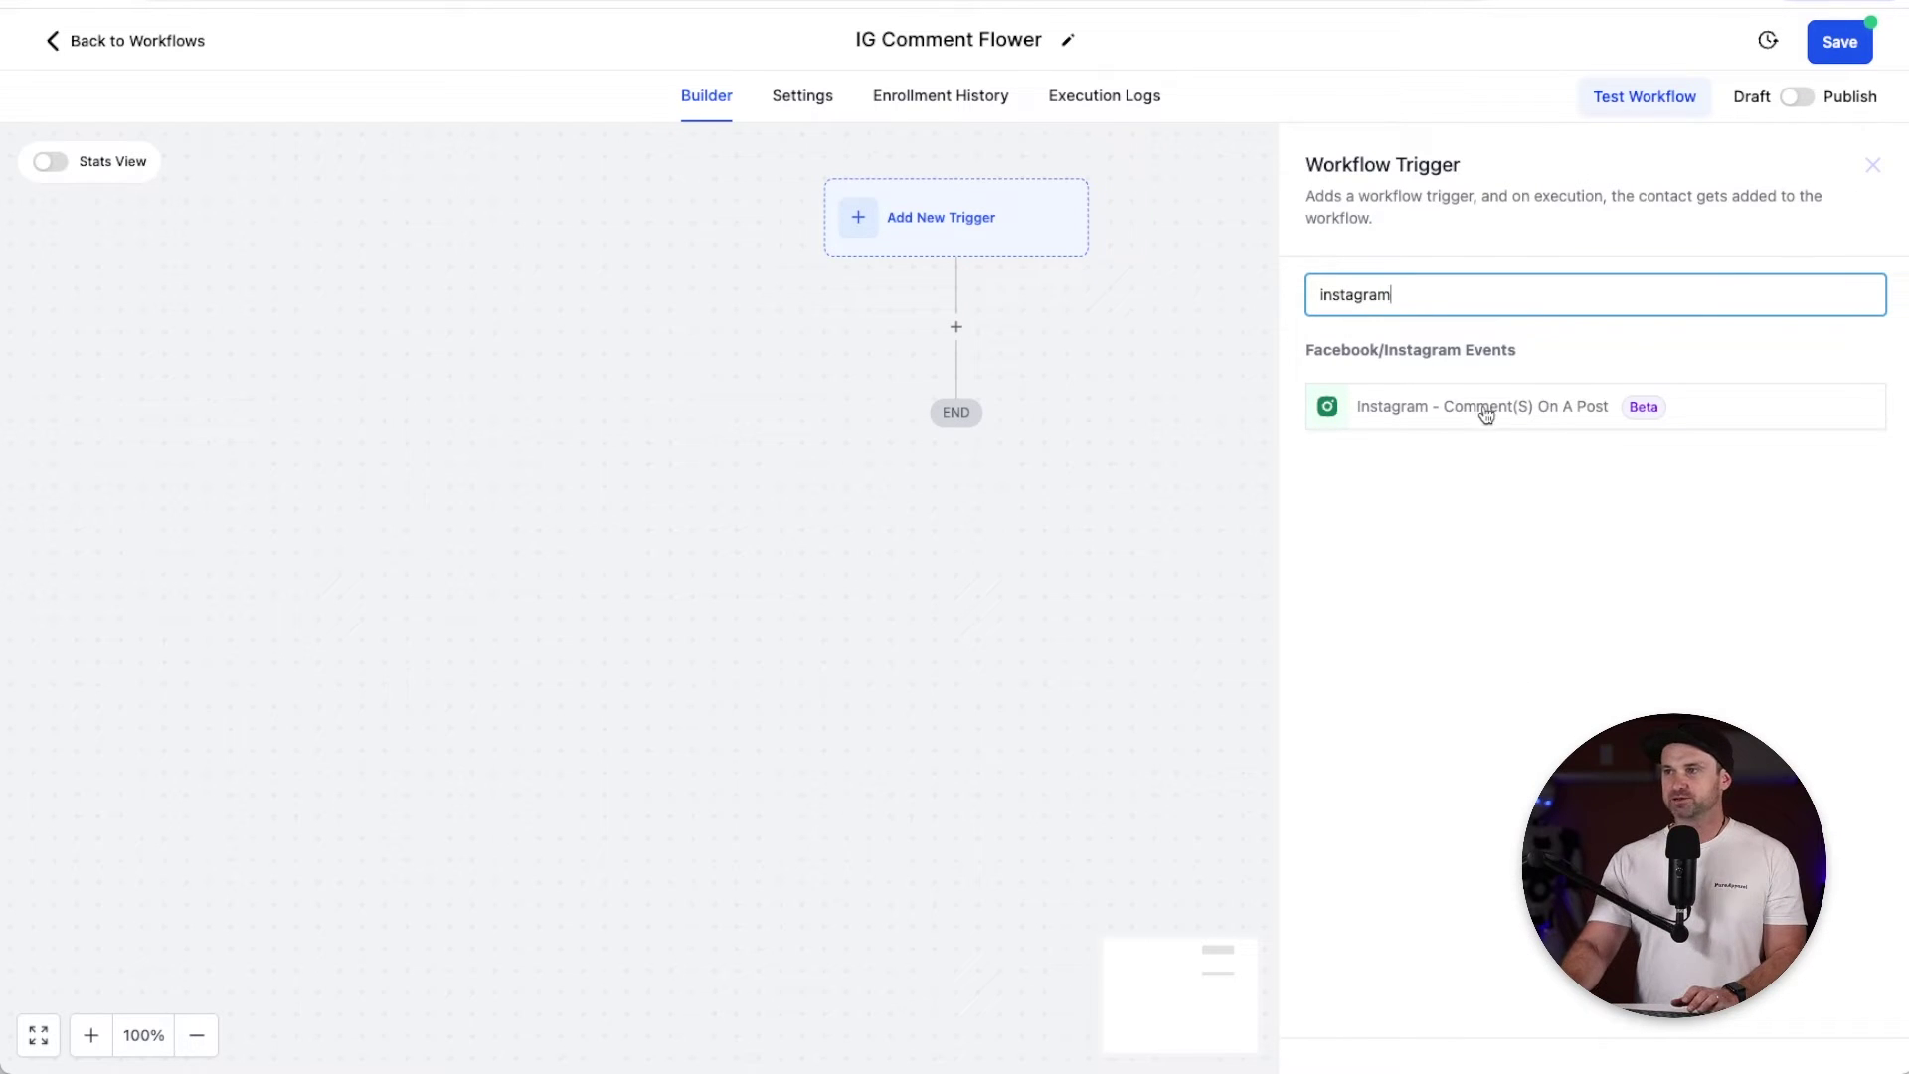
left_click(1556, 410)
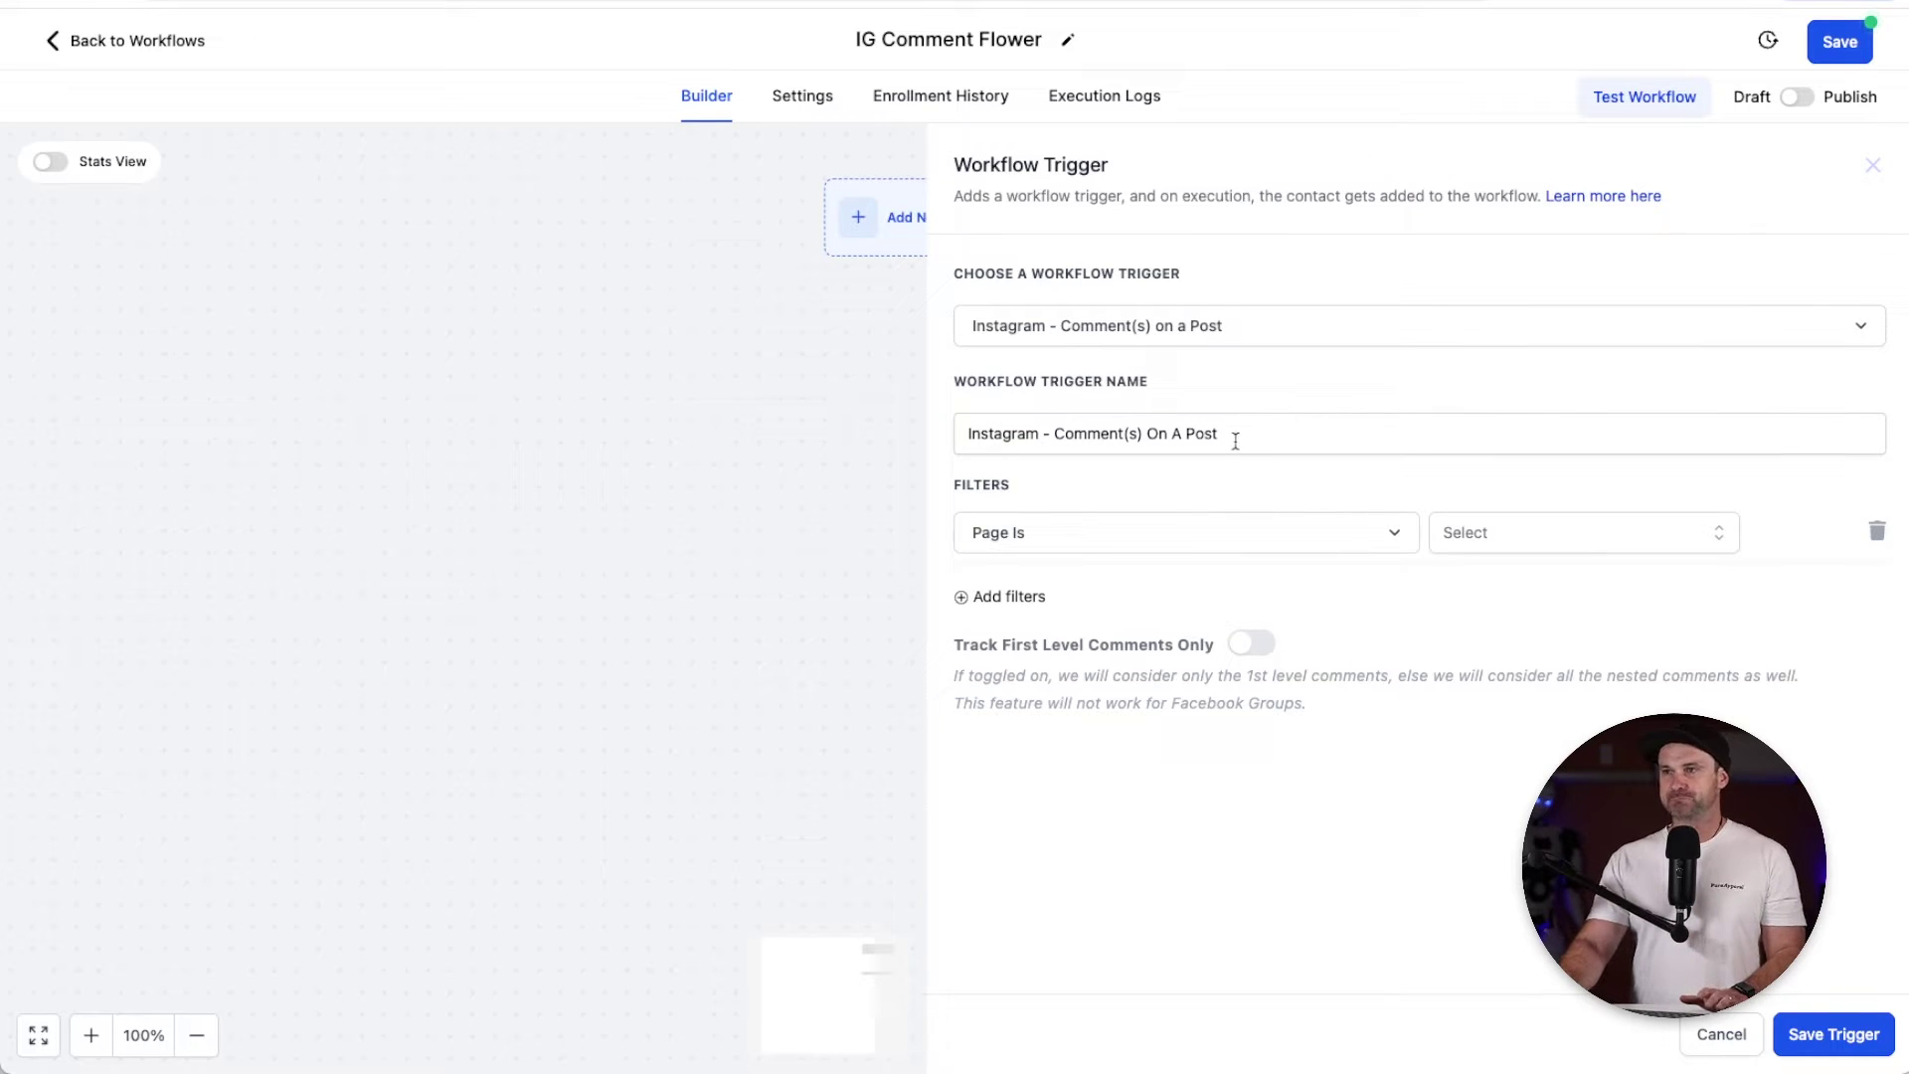
- Rename the trigger to 'Comment Flower'
left_click(1052, 431)
key("ctrl+a")
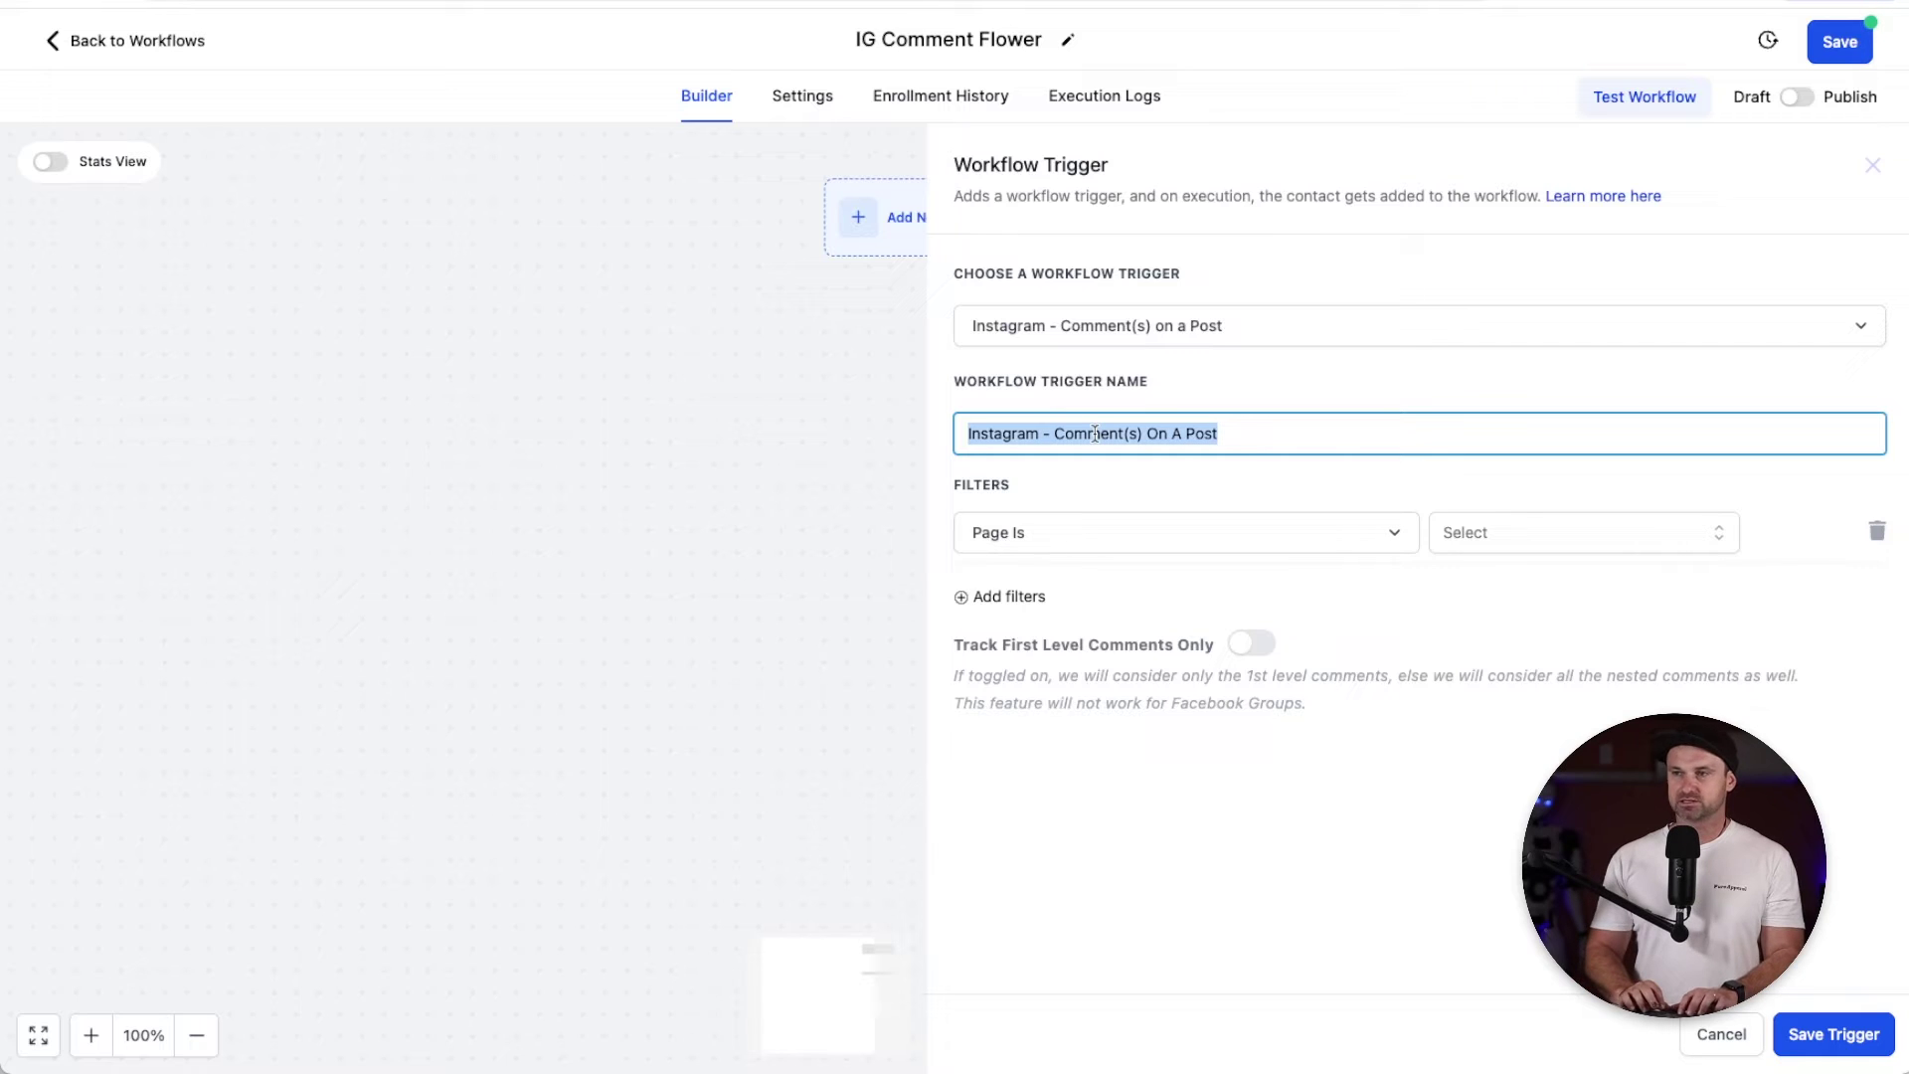
type("Comment ")
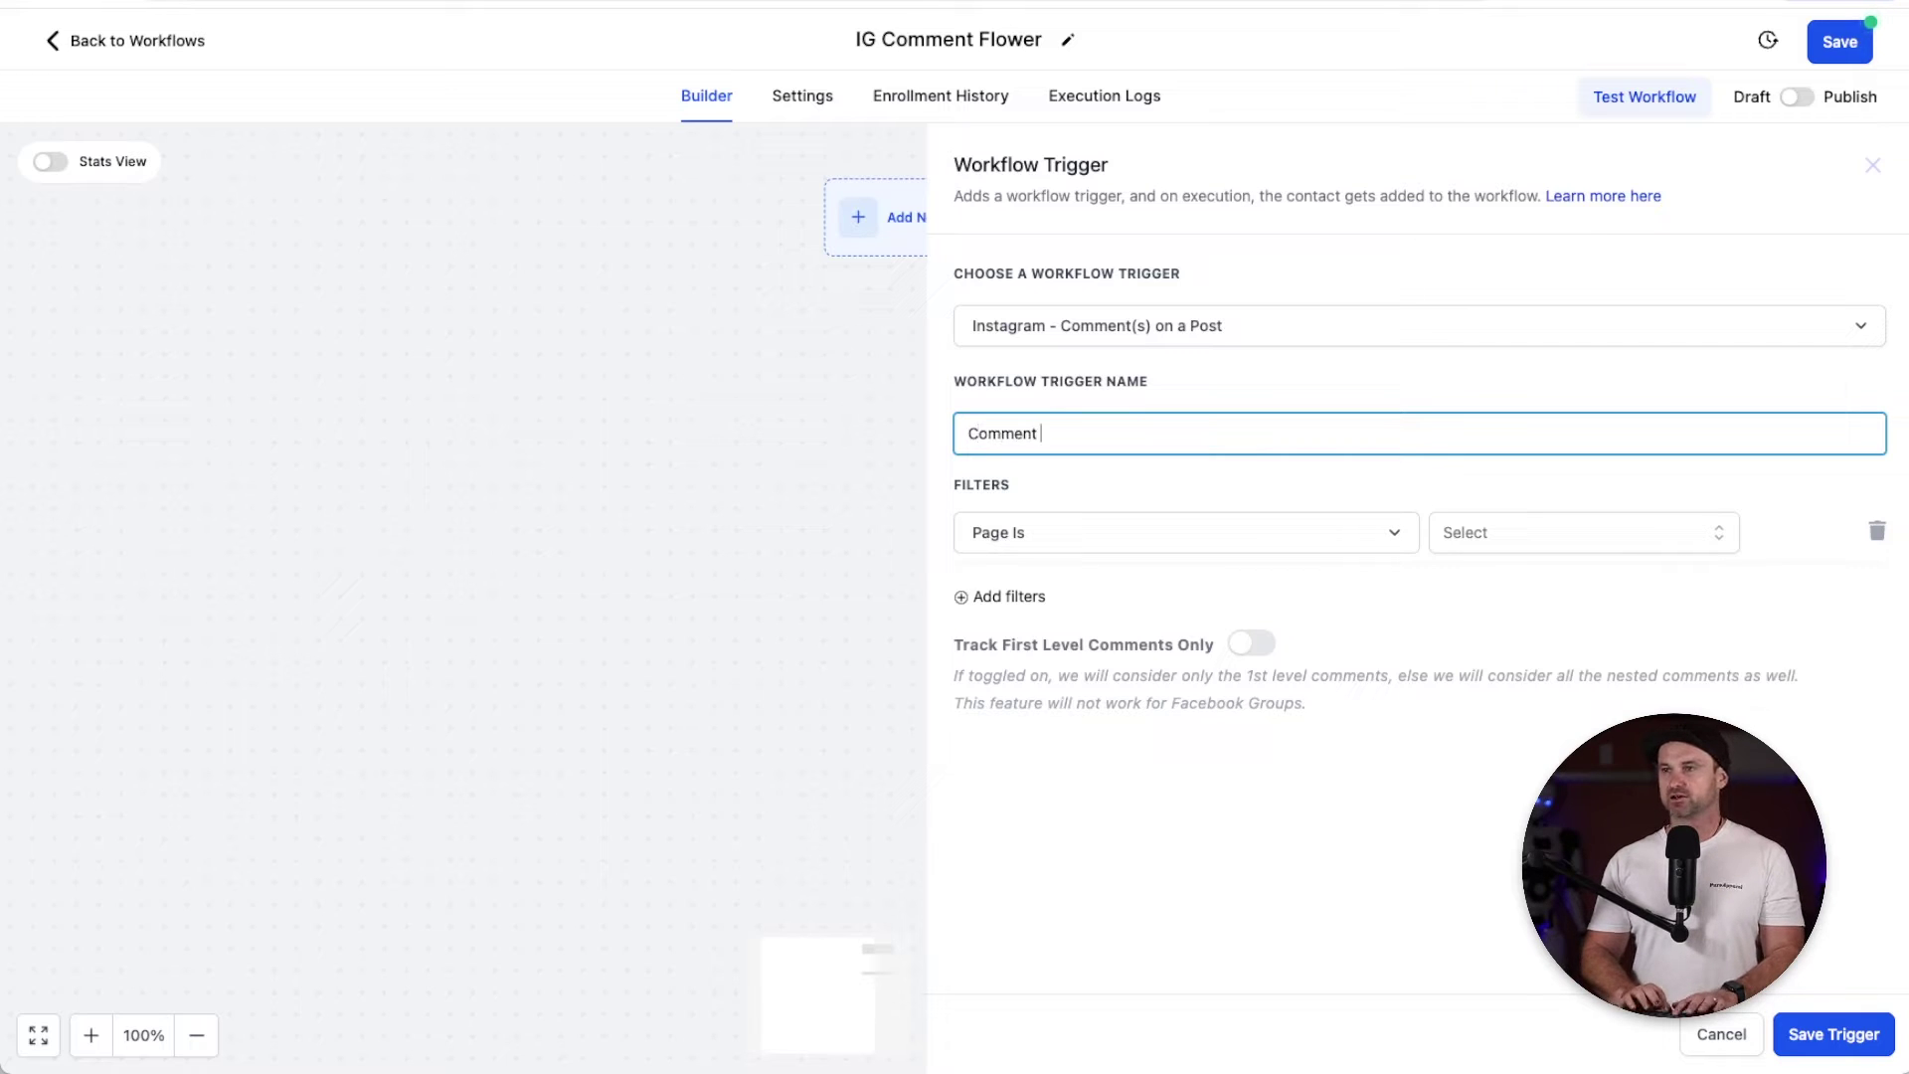
type("Flower")
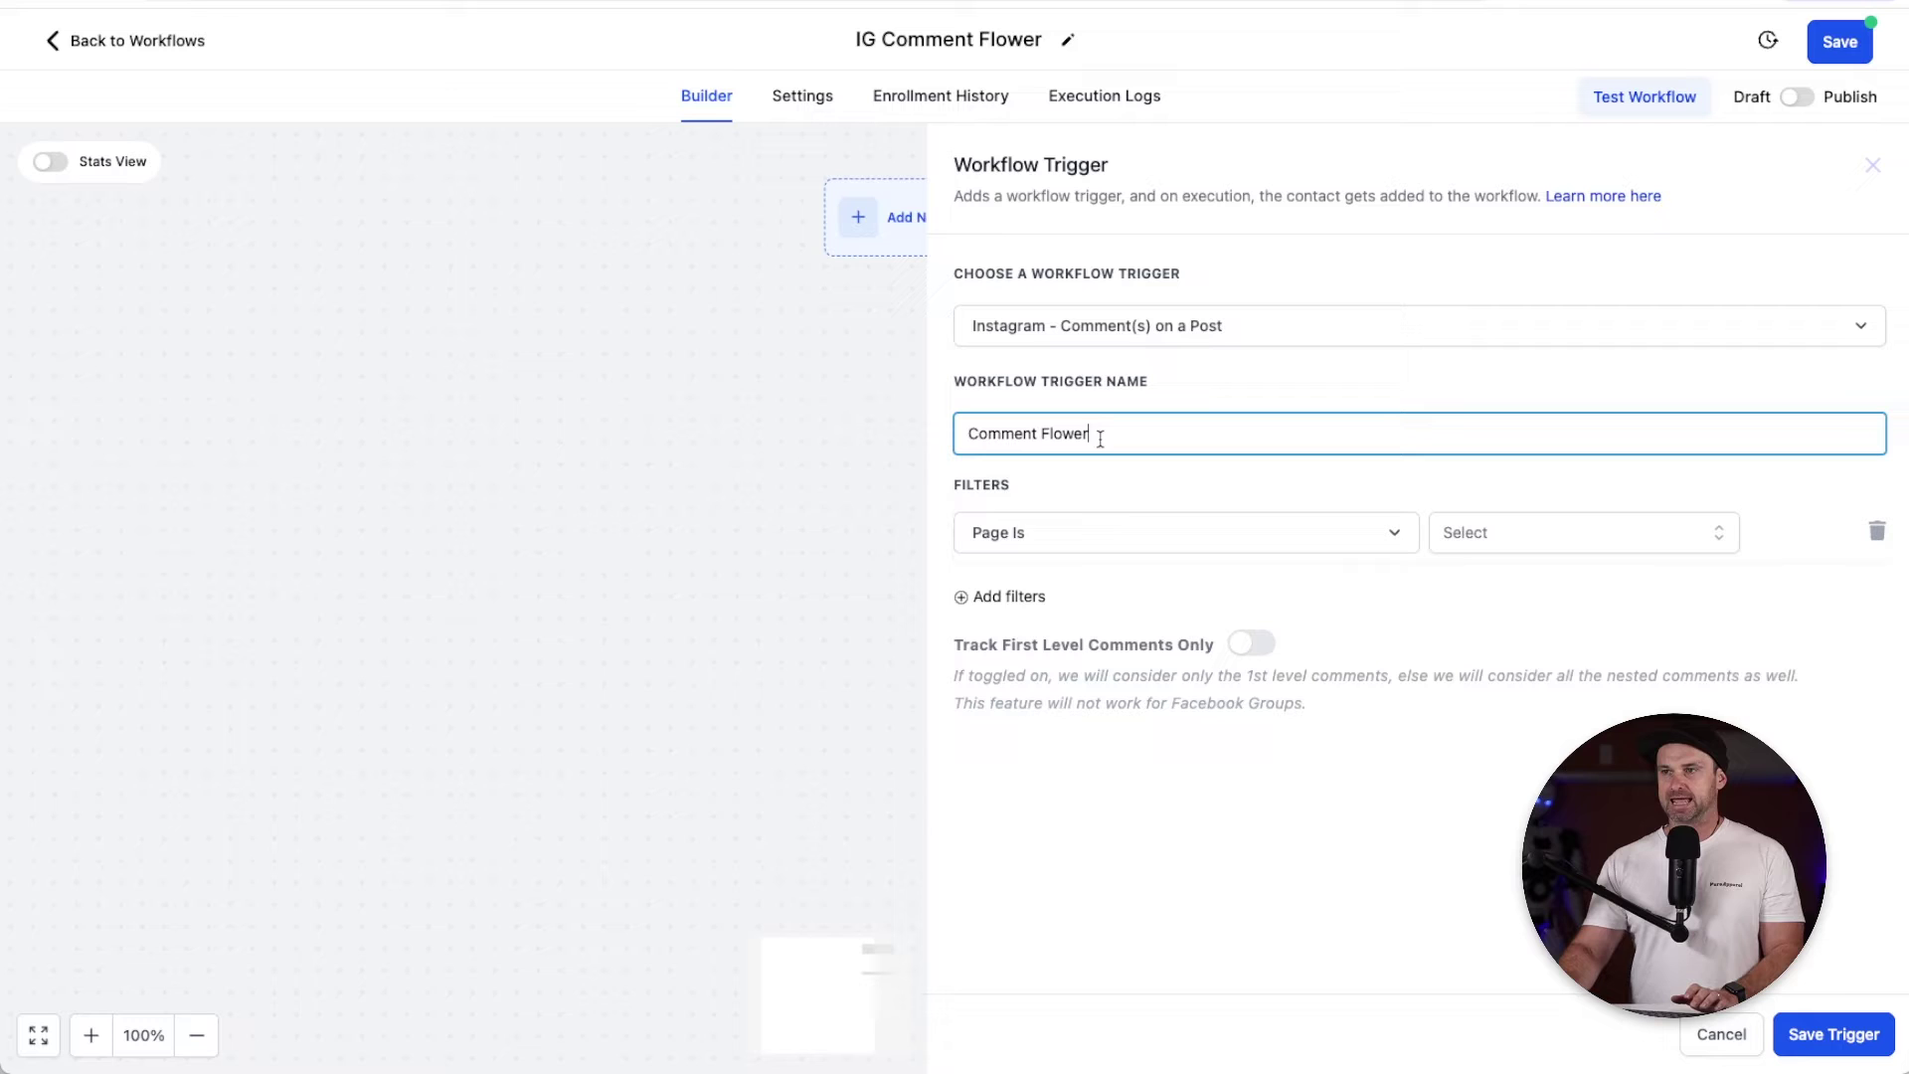
- Filter the trigger to the Creator MVP page and its epic template post
left_click(1484, 542)
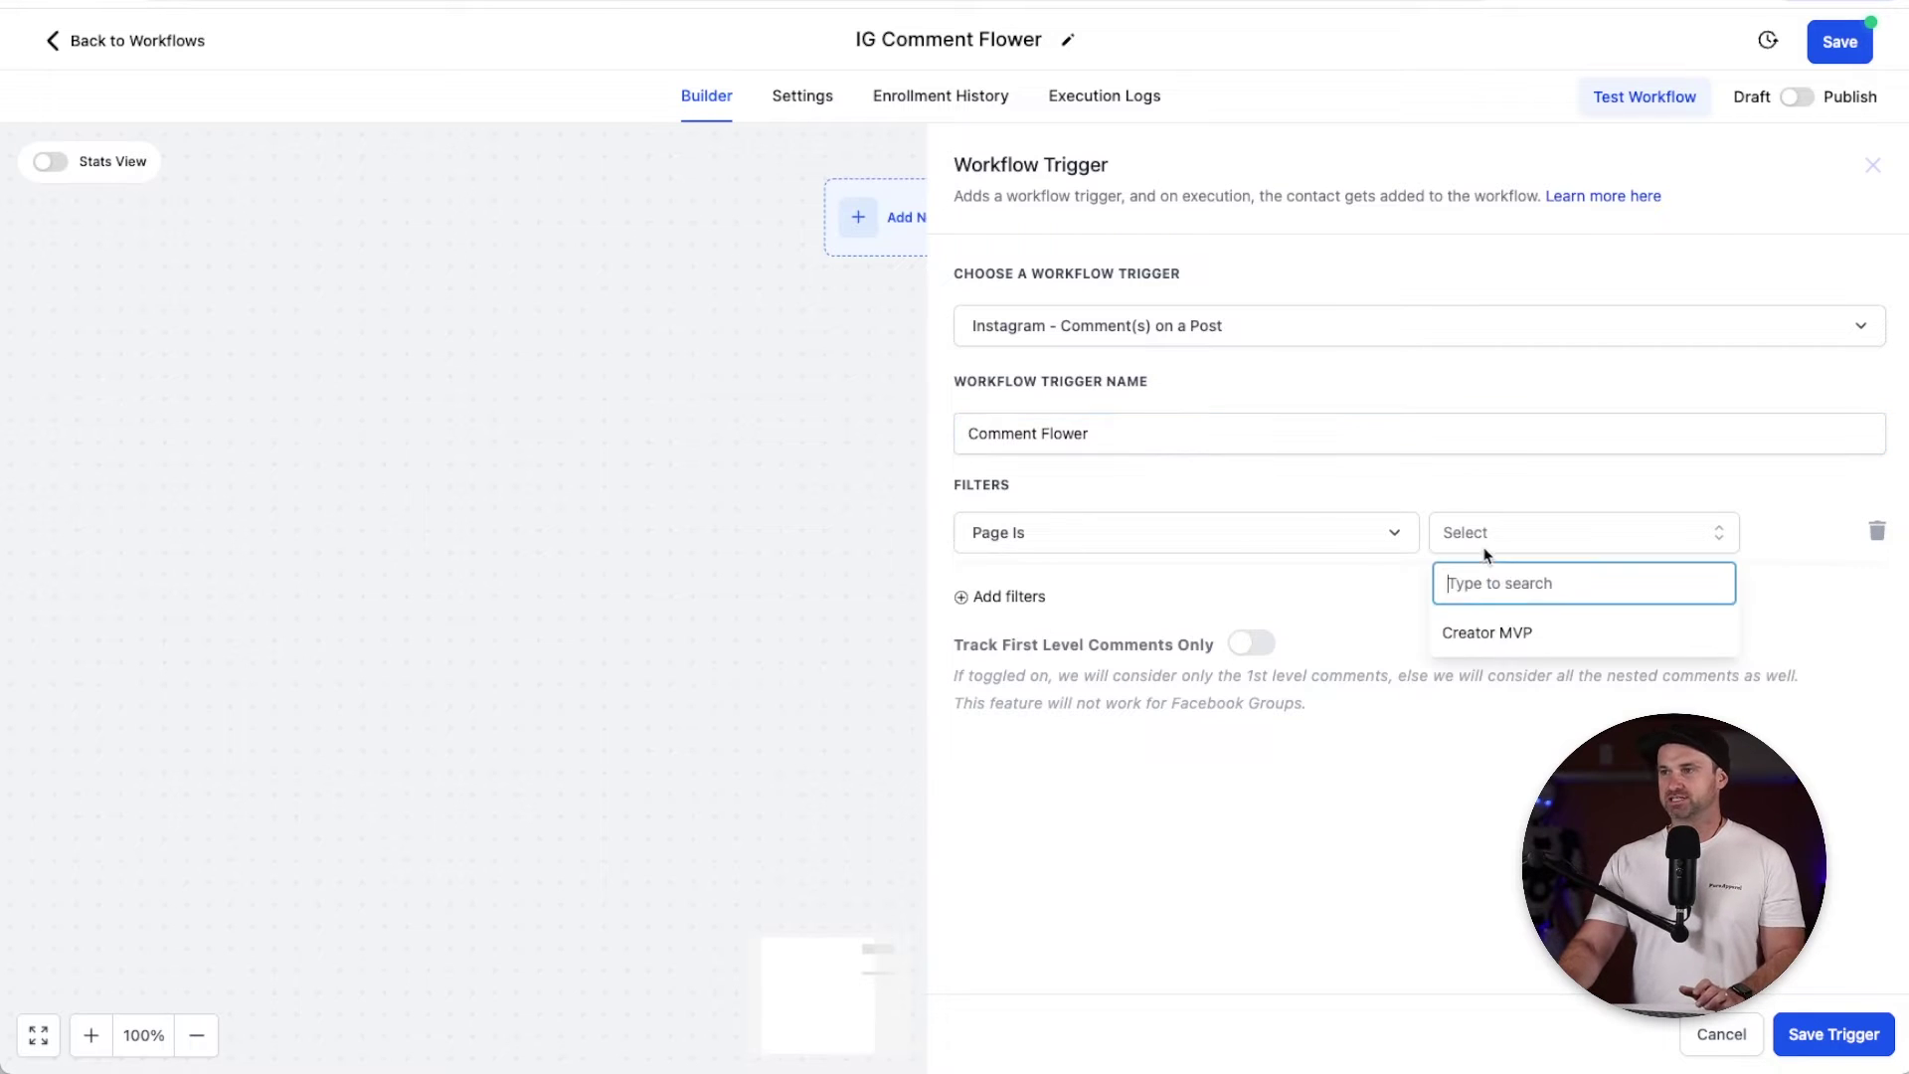
left_click(1479, 633)
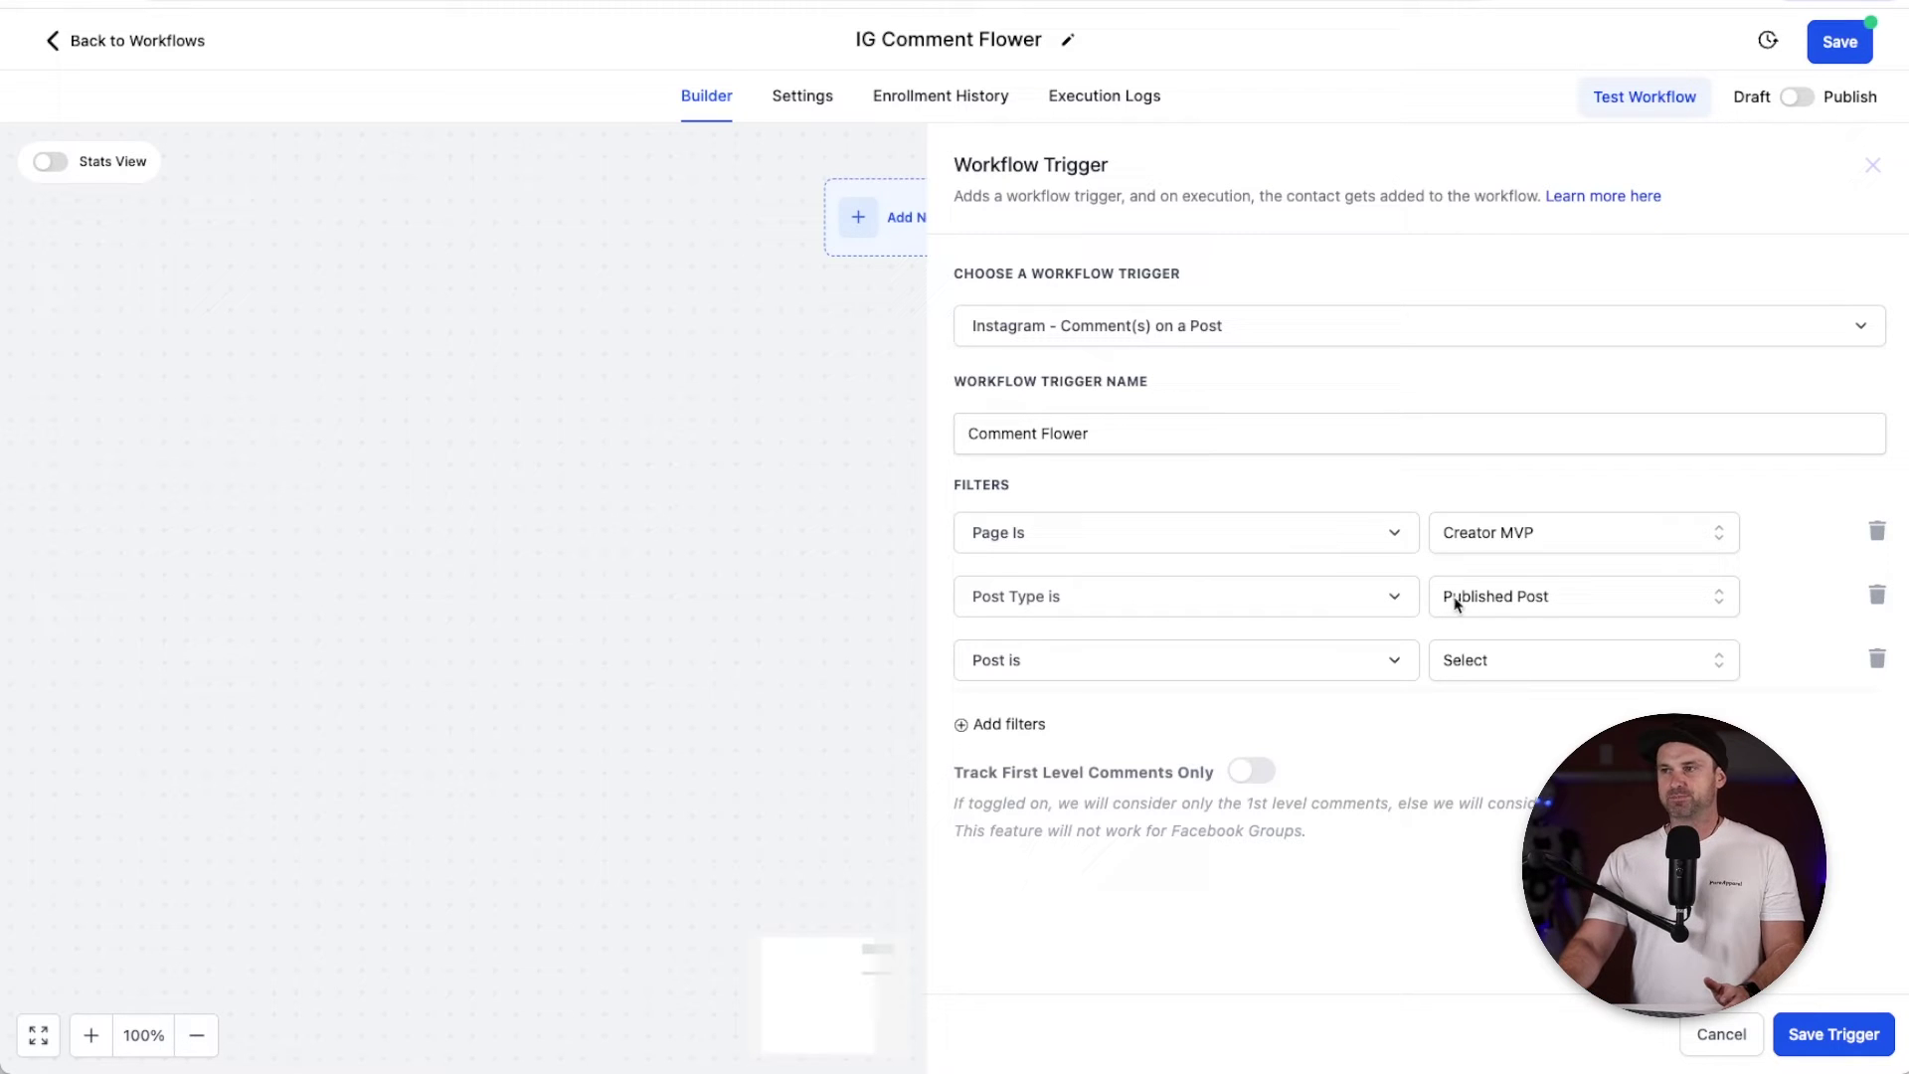
left_click(1584, 658)
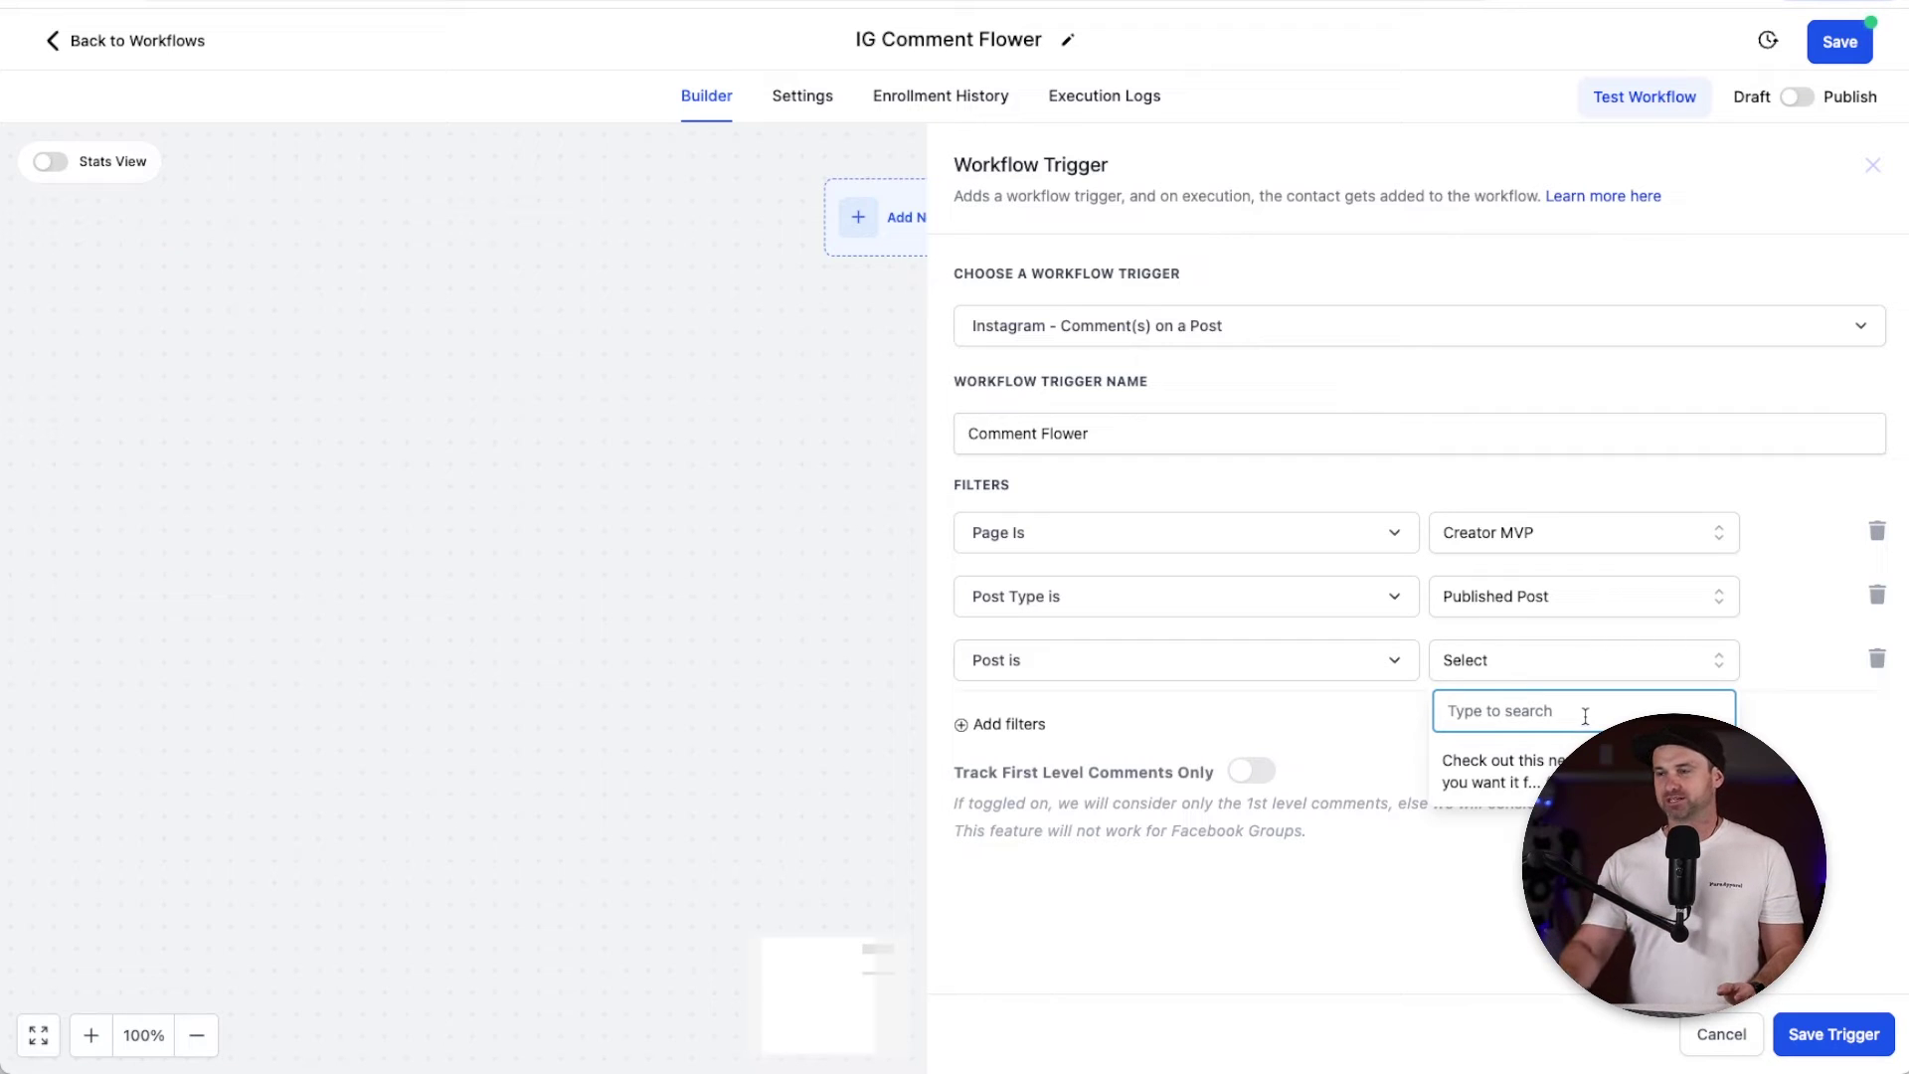
left_click(1507, 771)
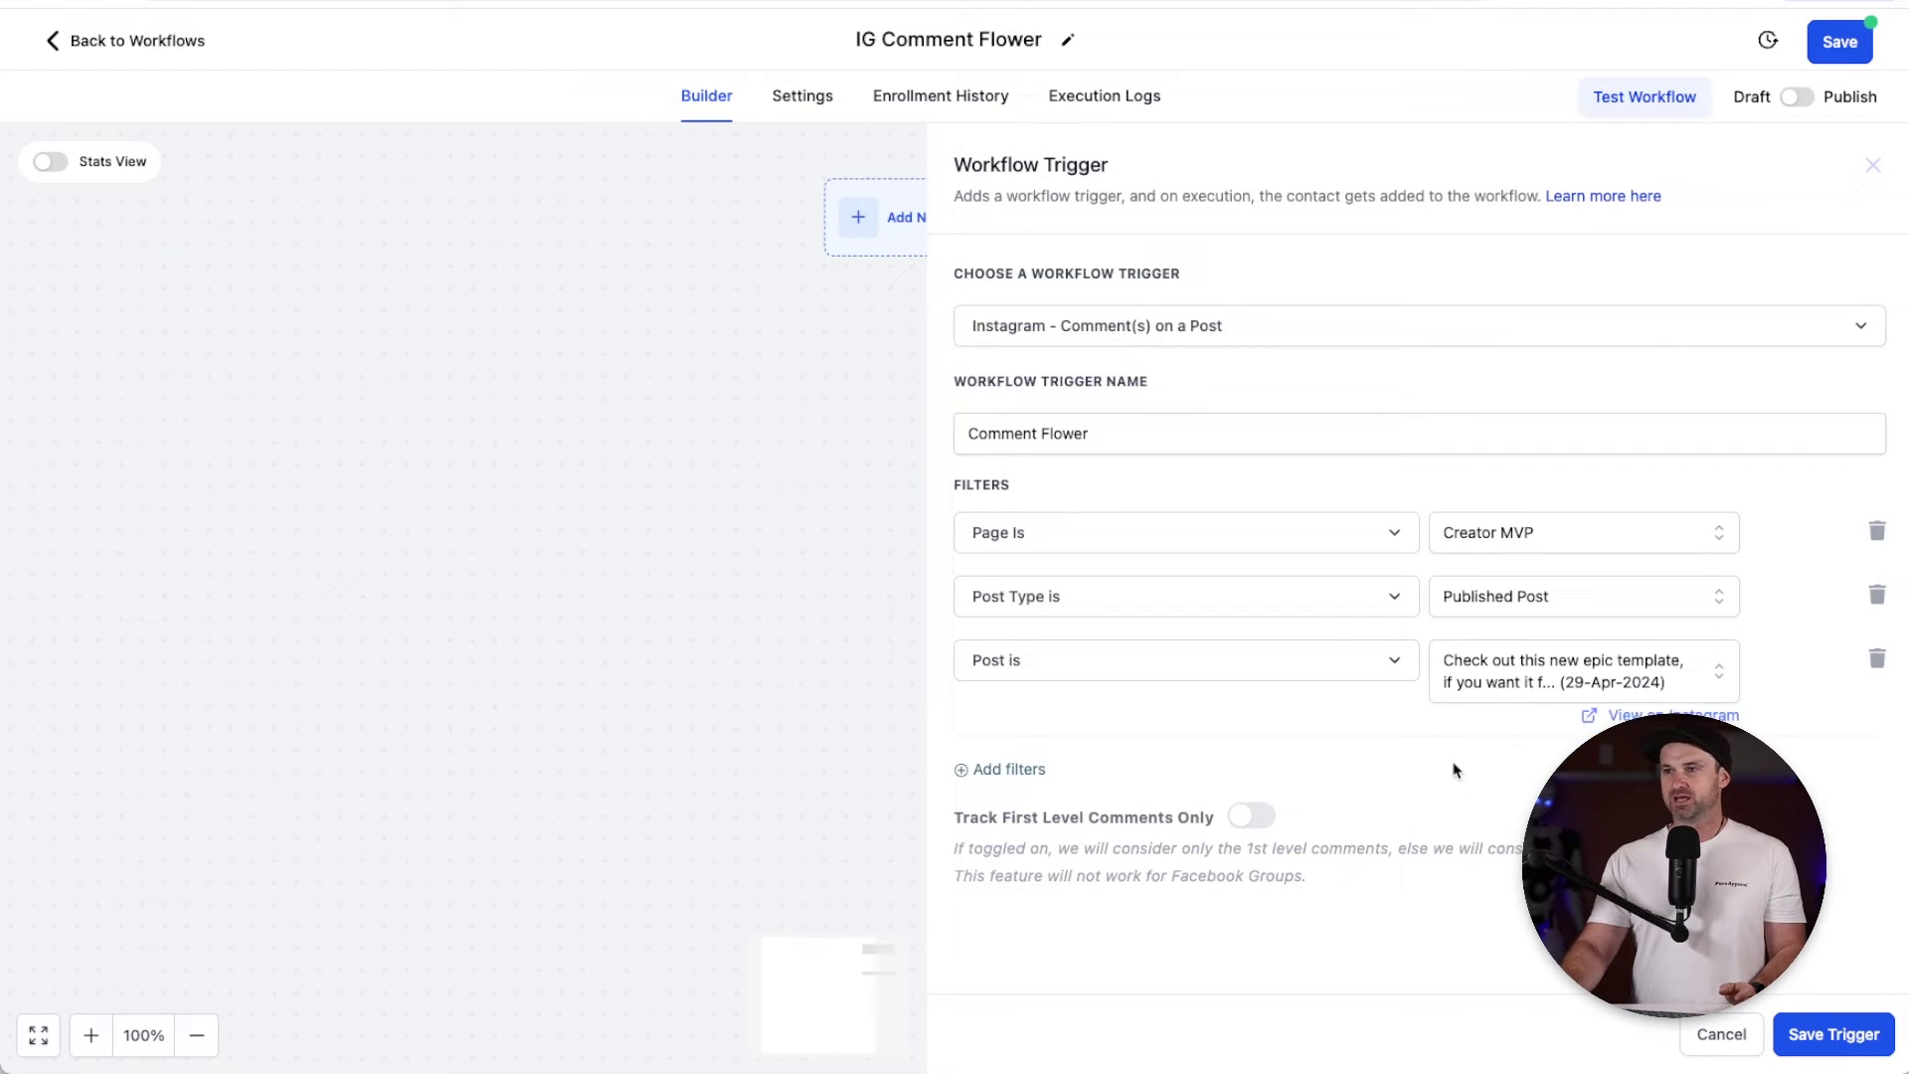
- Add an exact-match comment filter with value 'Flowers', then check the Instagram post's caption
left_click(1011, 772)
left_click(1031, 774)
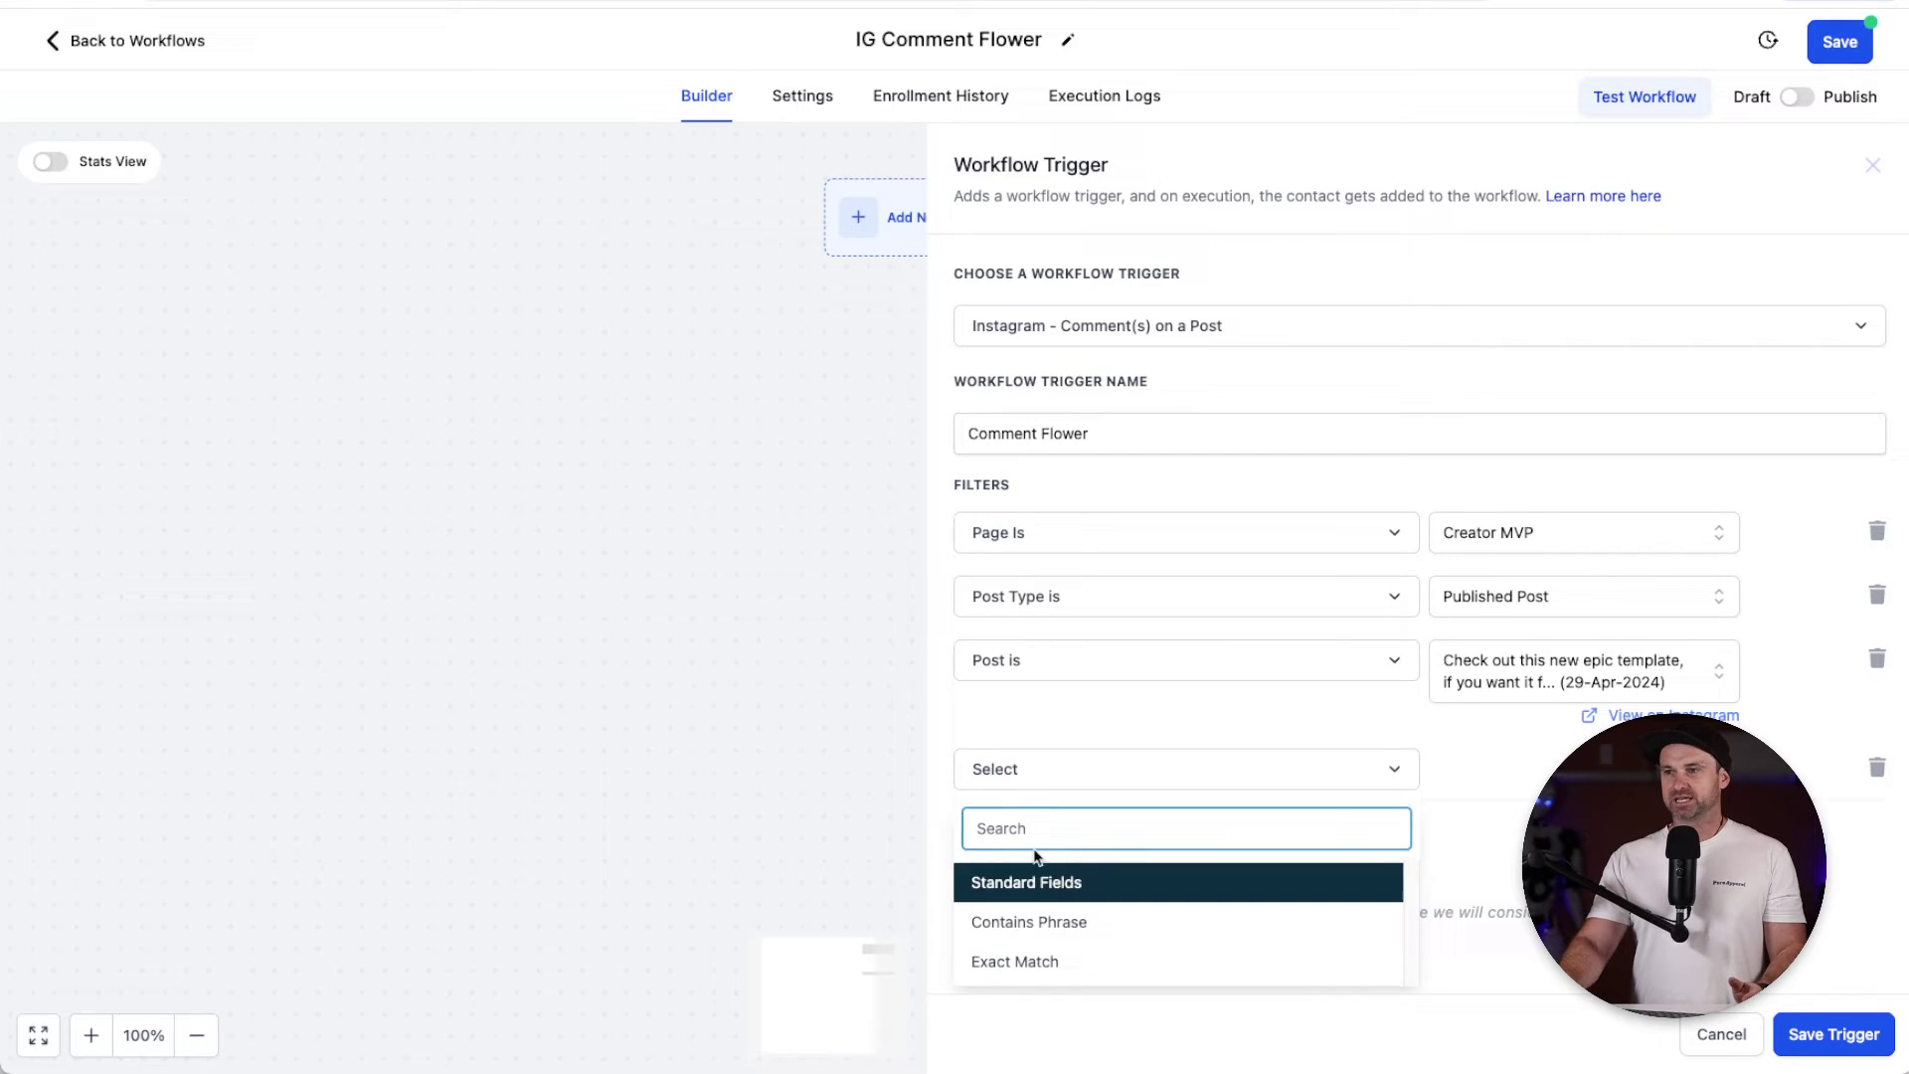
left_click(1112, 962)
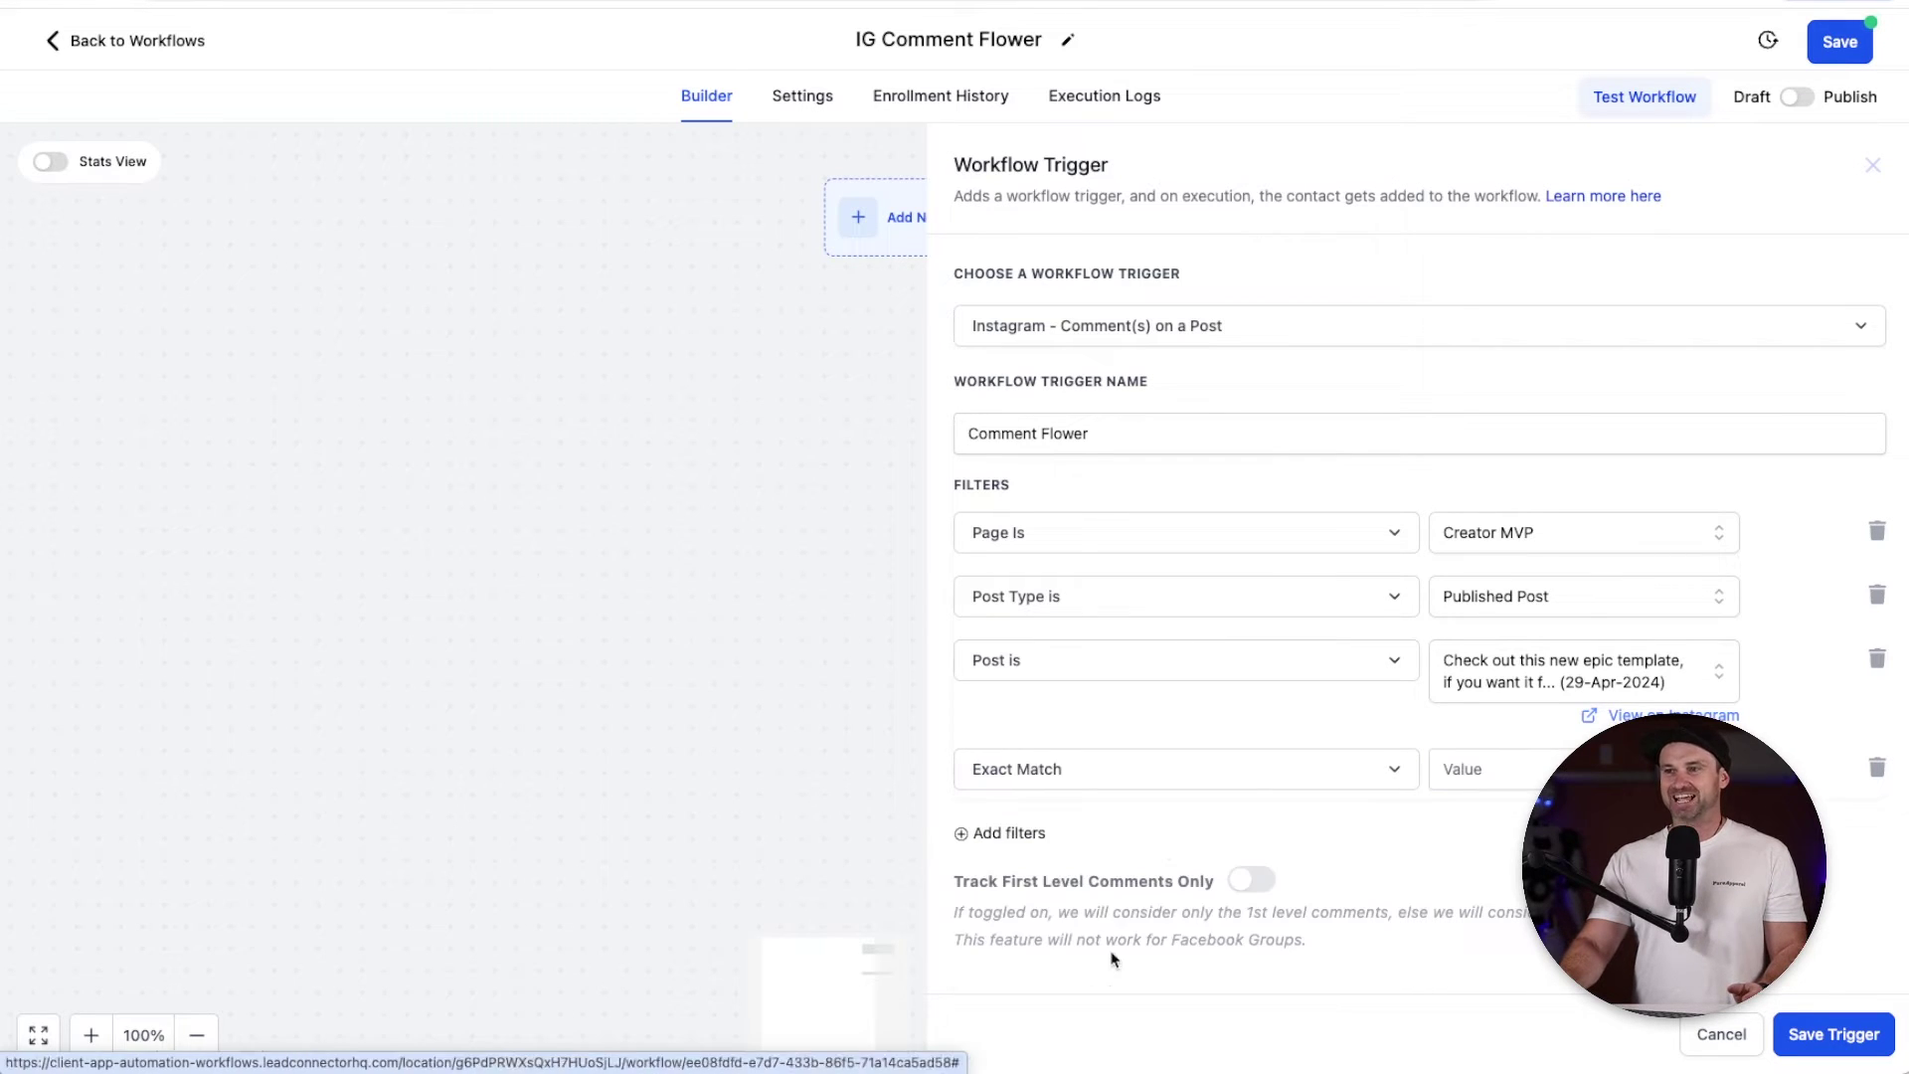
left_click(1481, 761)
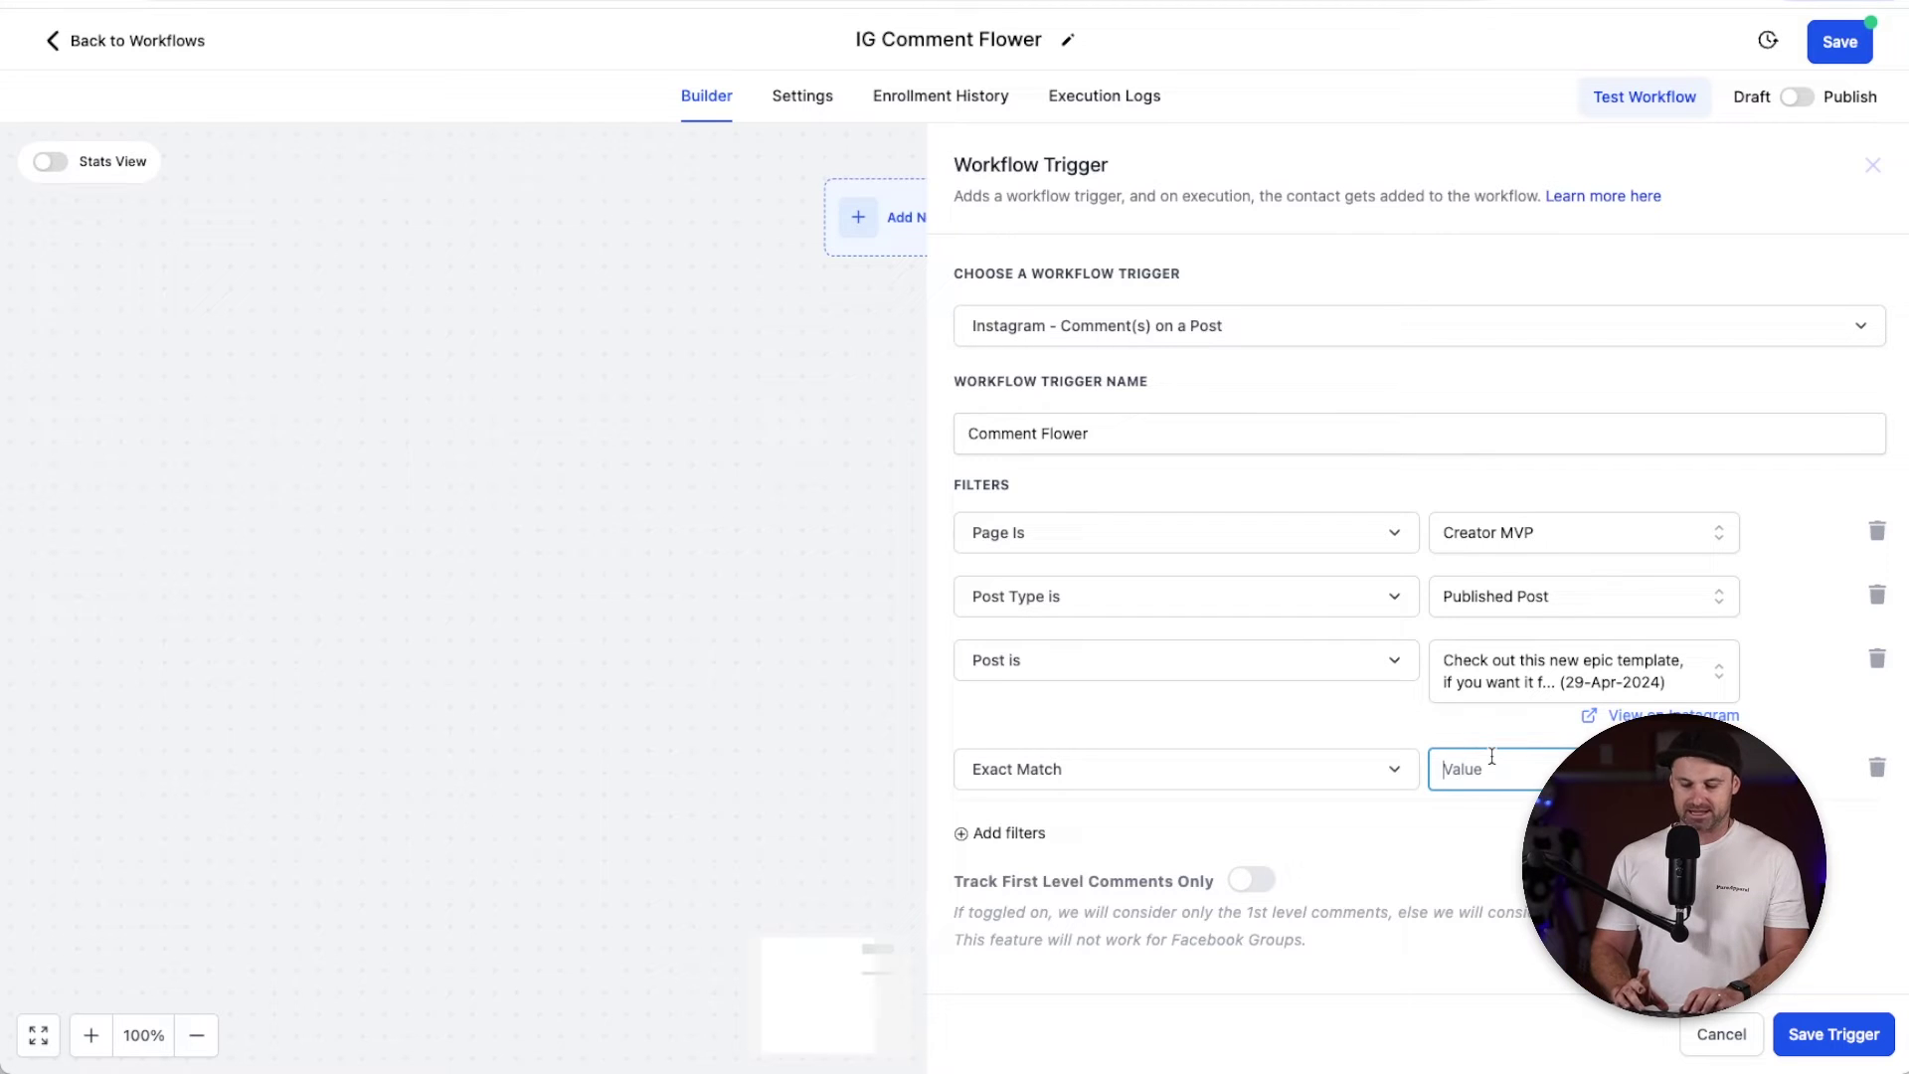
type("Flowers")
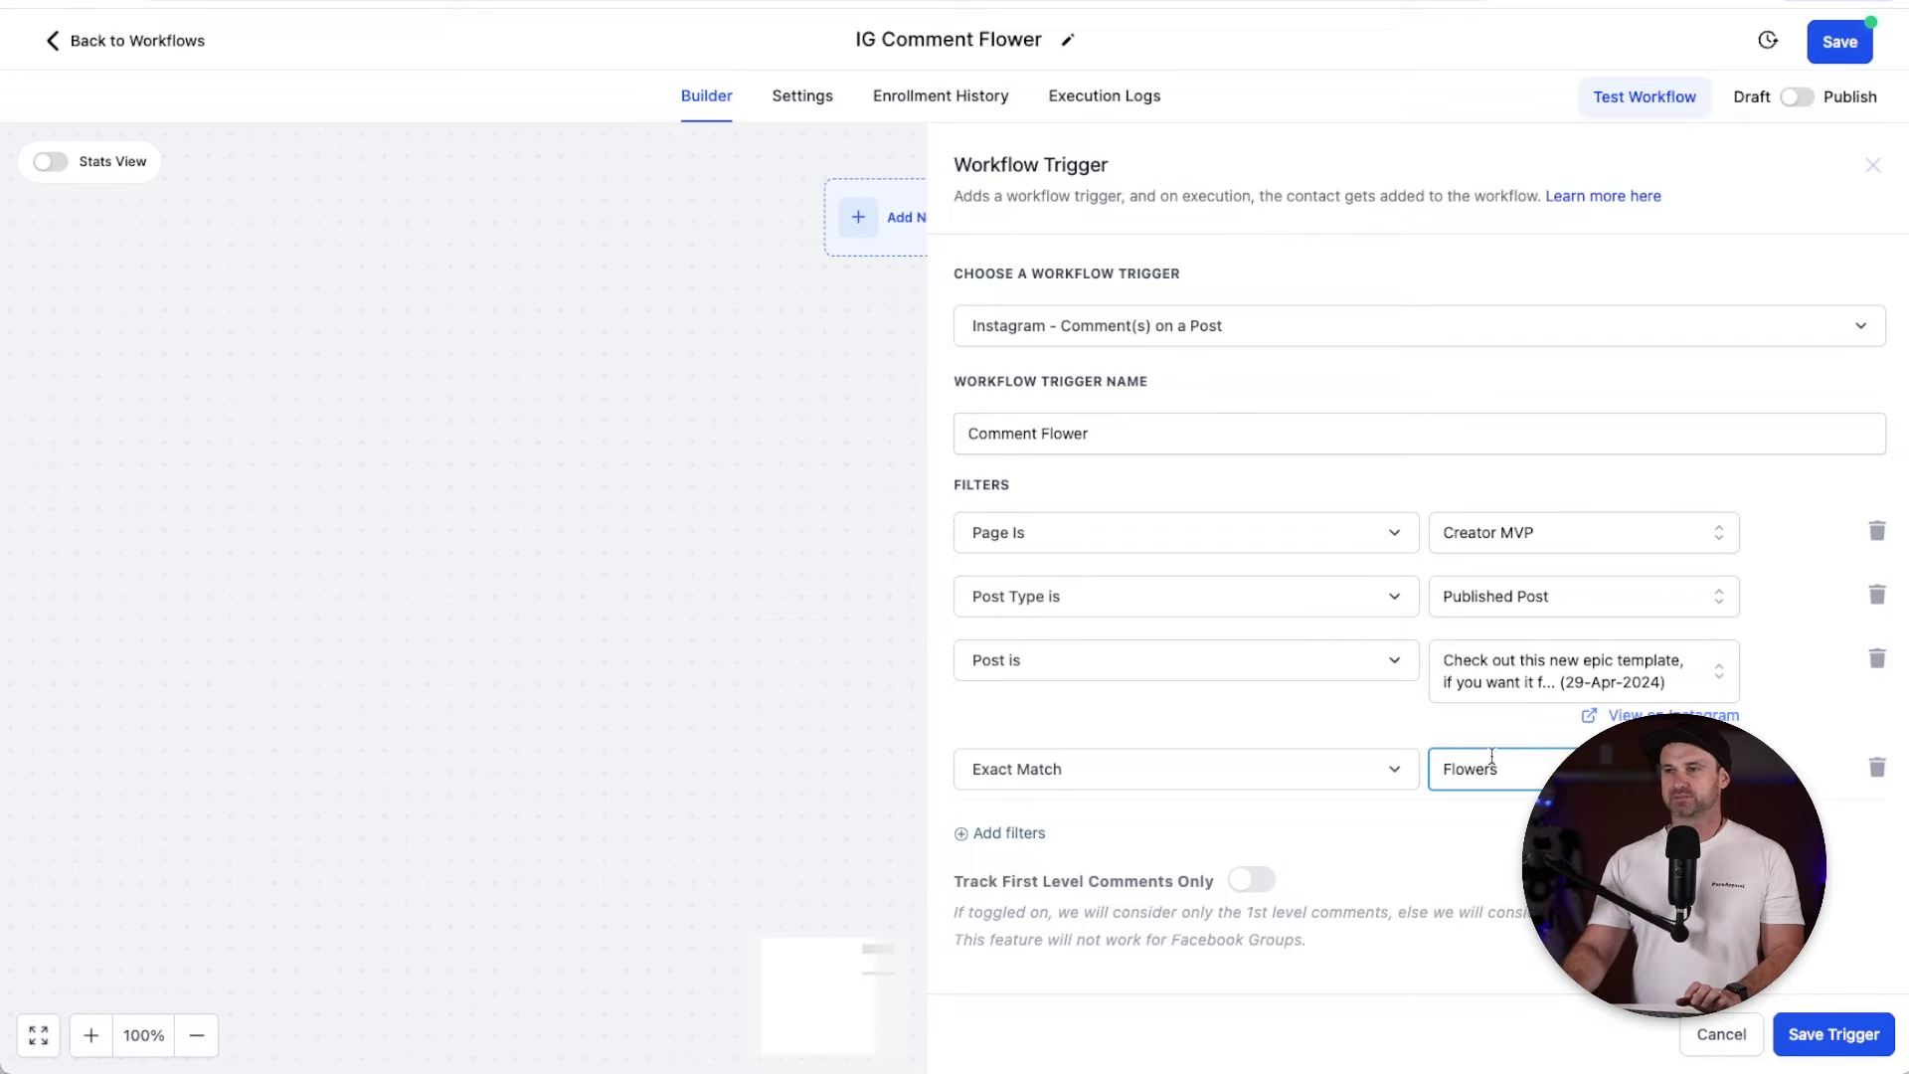
left_click(1351, 829)
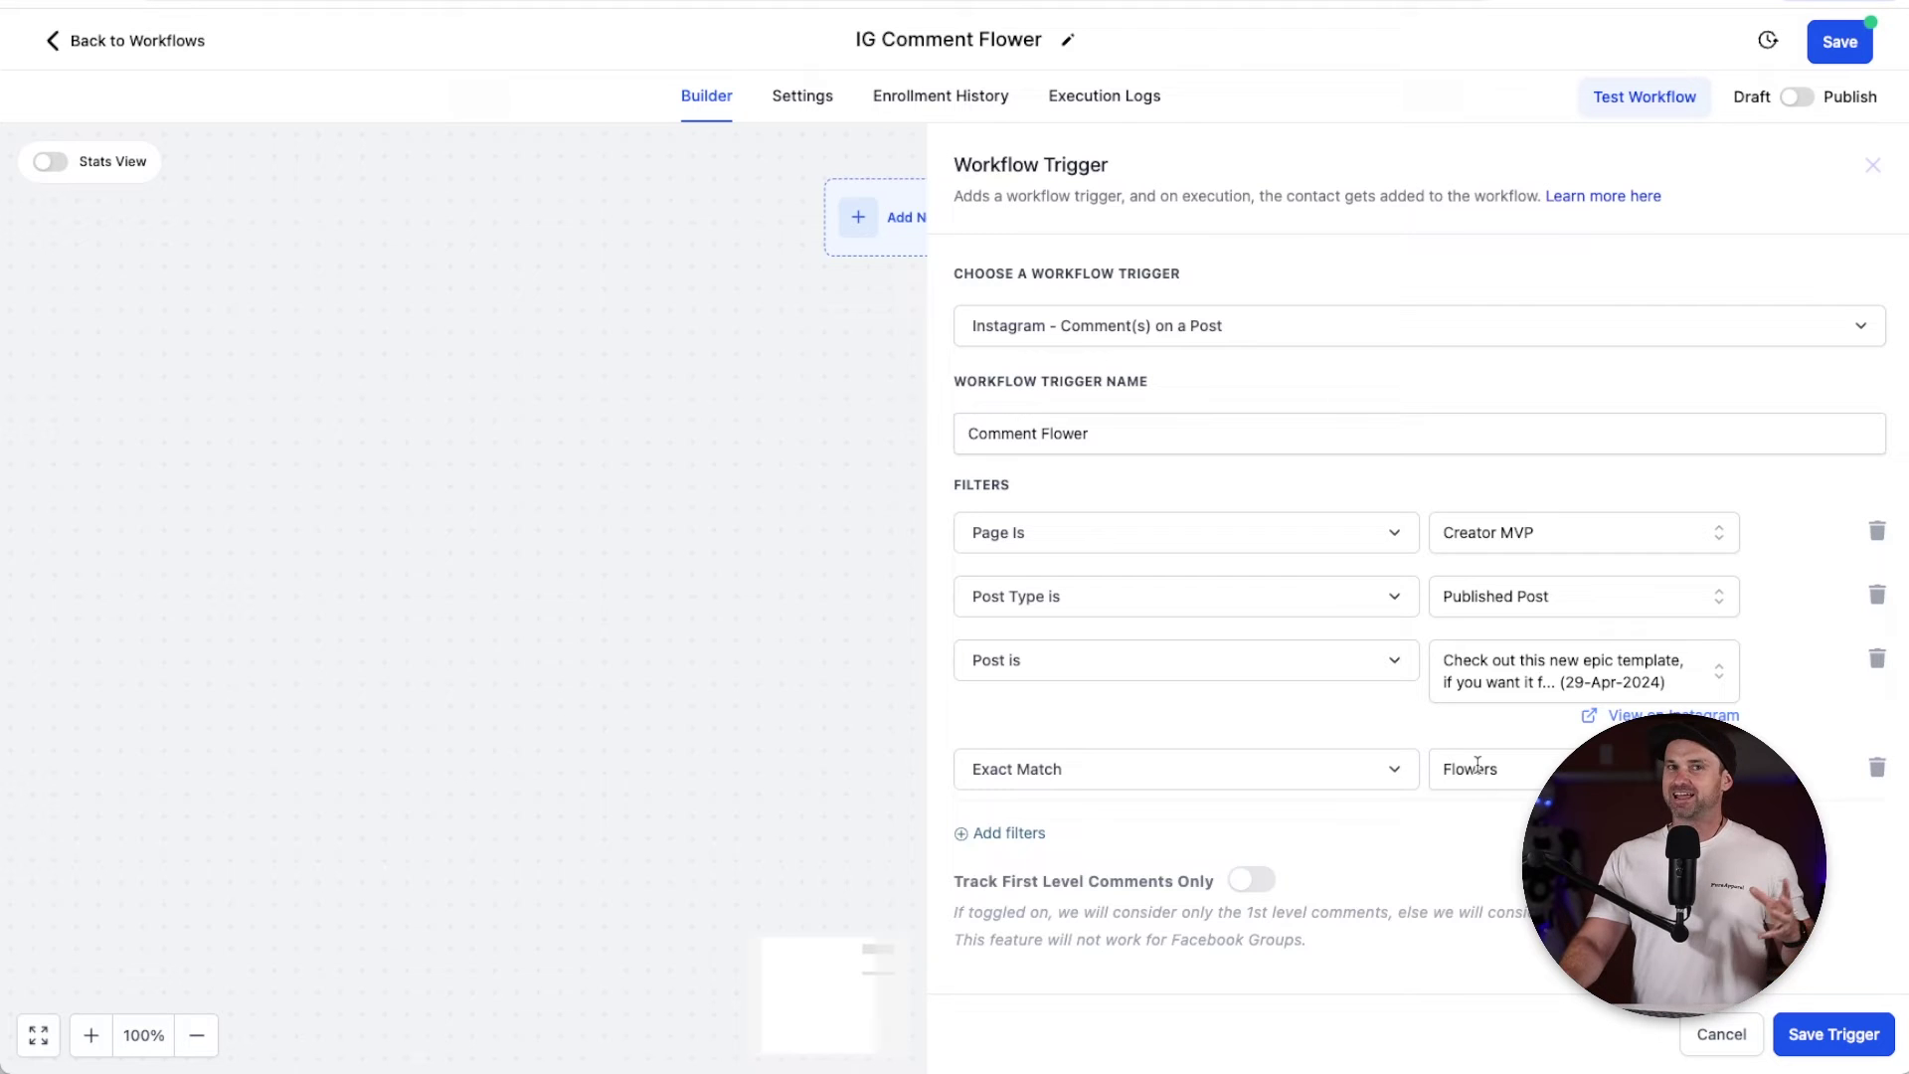
left_click(311, 12)
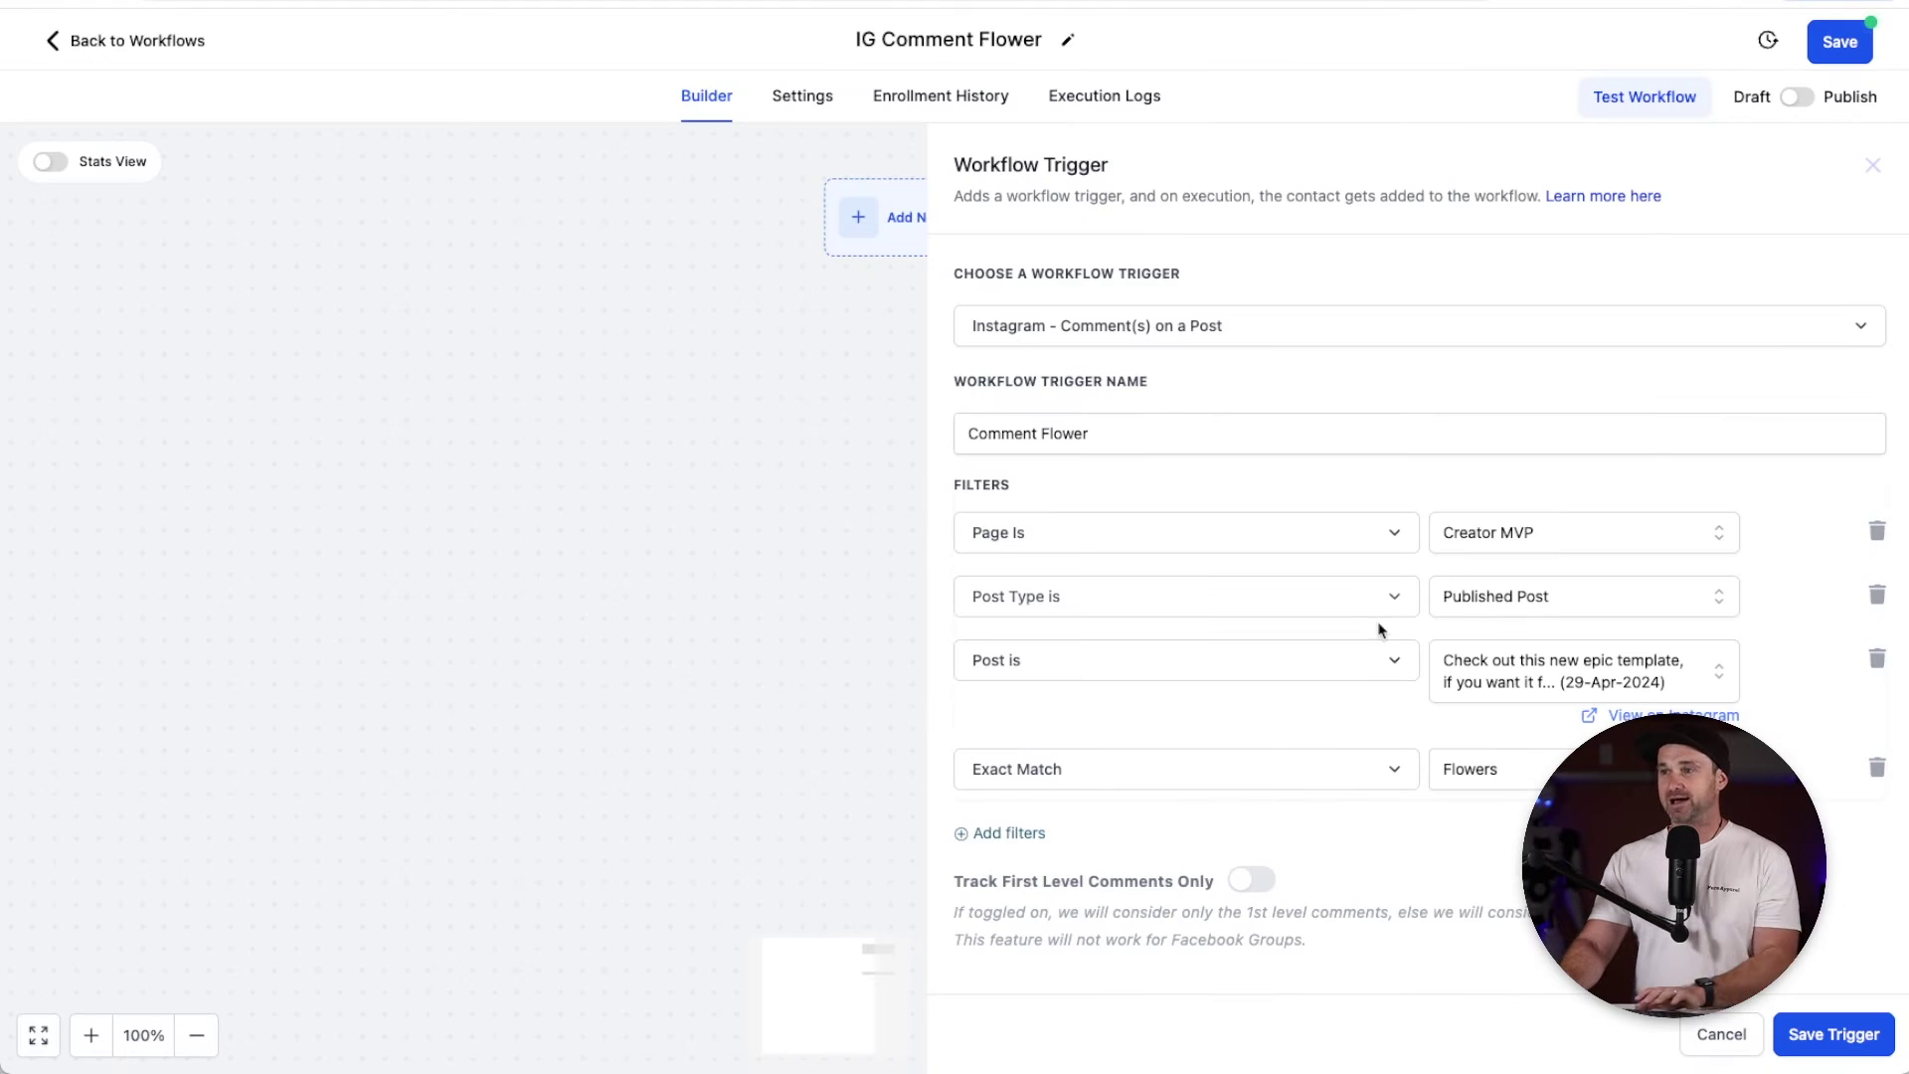
- Correct the exact-match keyword to 'Flower' and save the Comment Flower trigger
left_click(1528, 759)
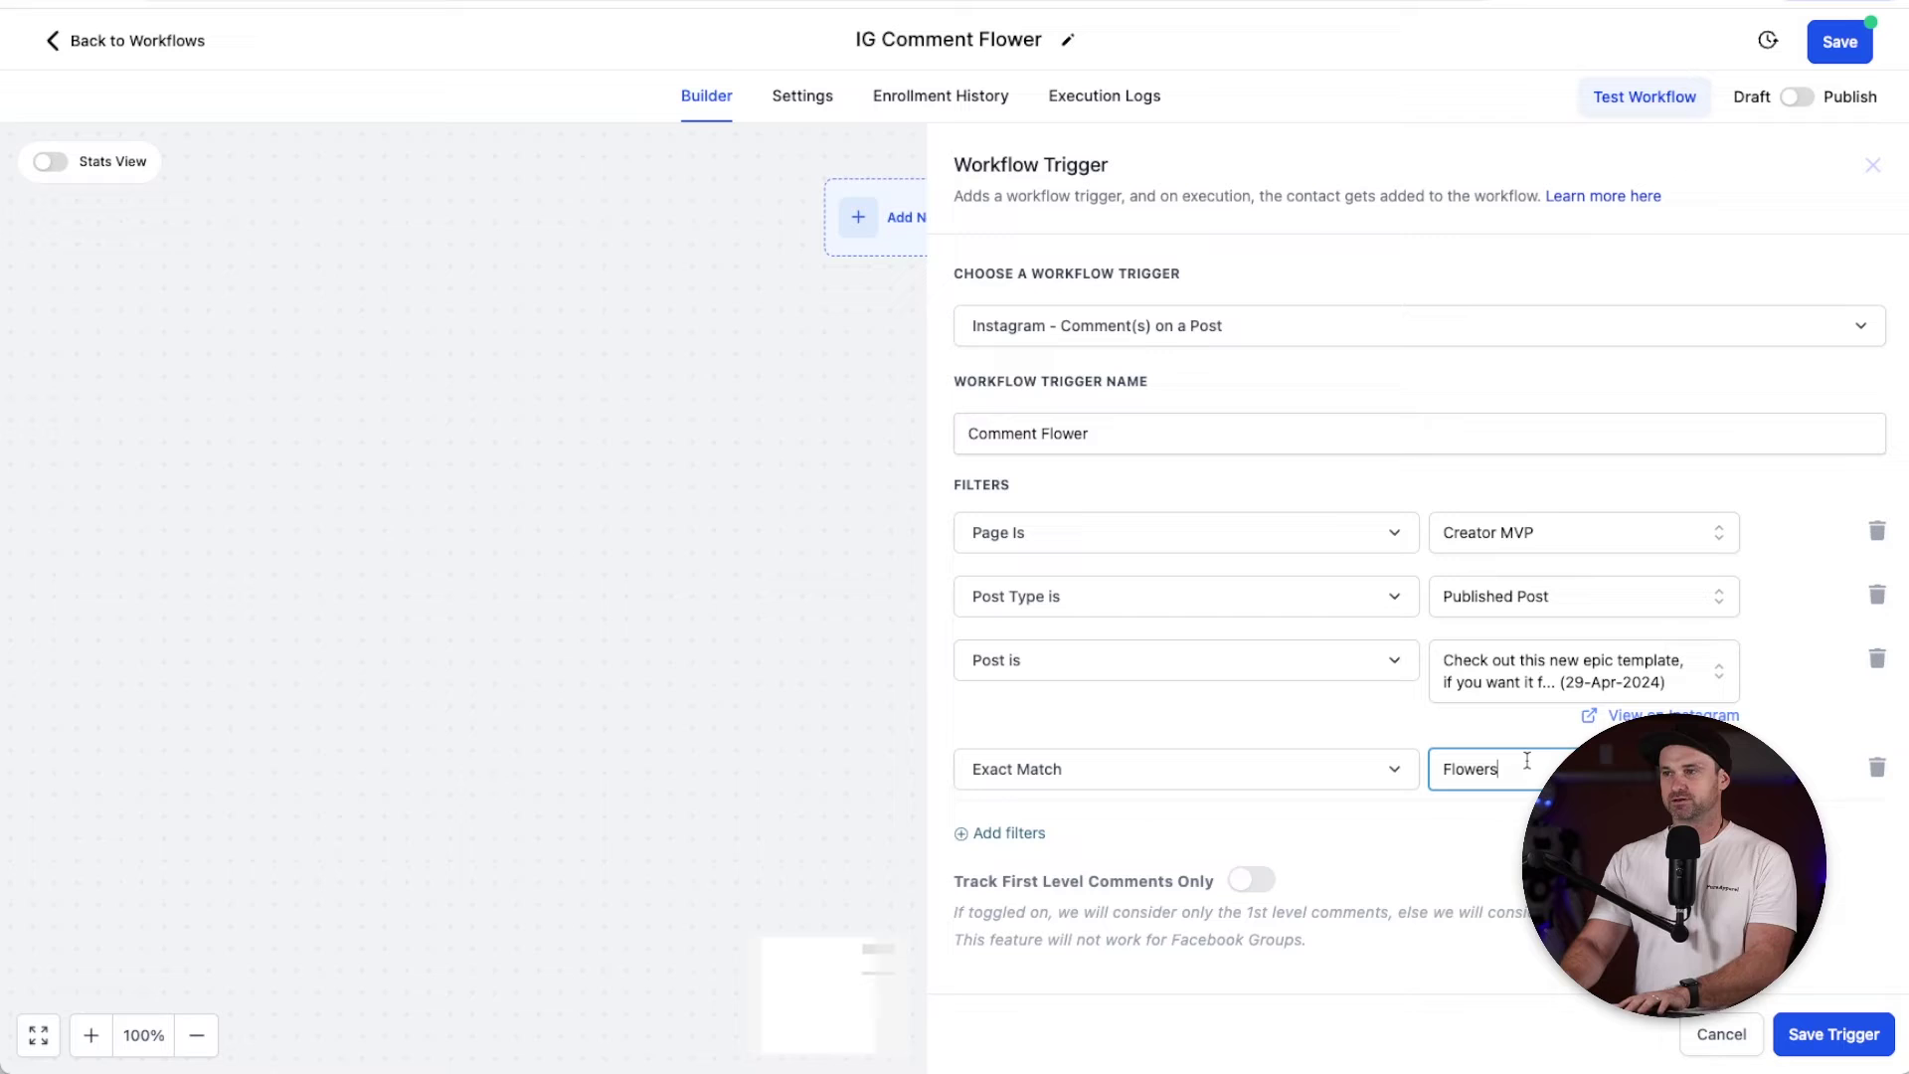
left_click(1213, 785)
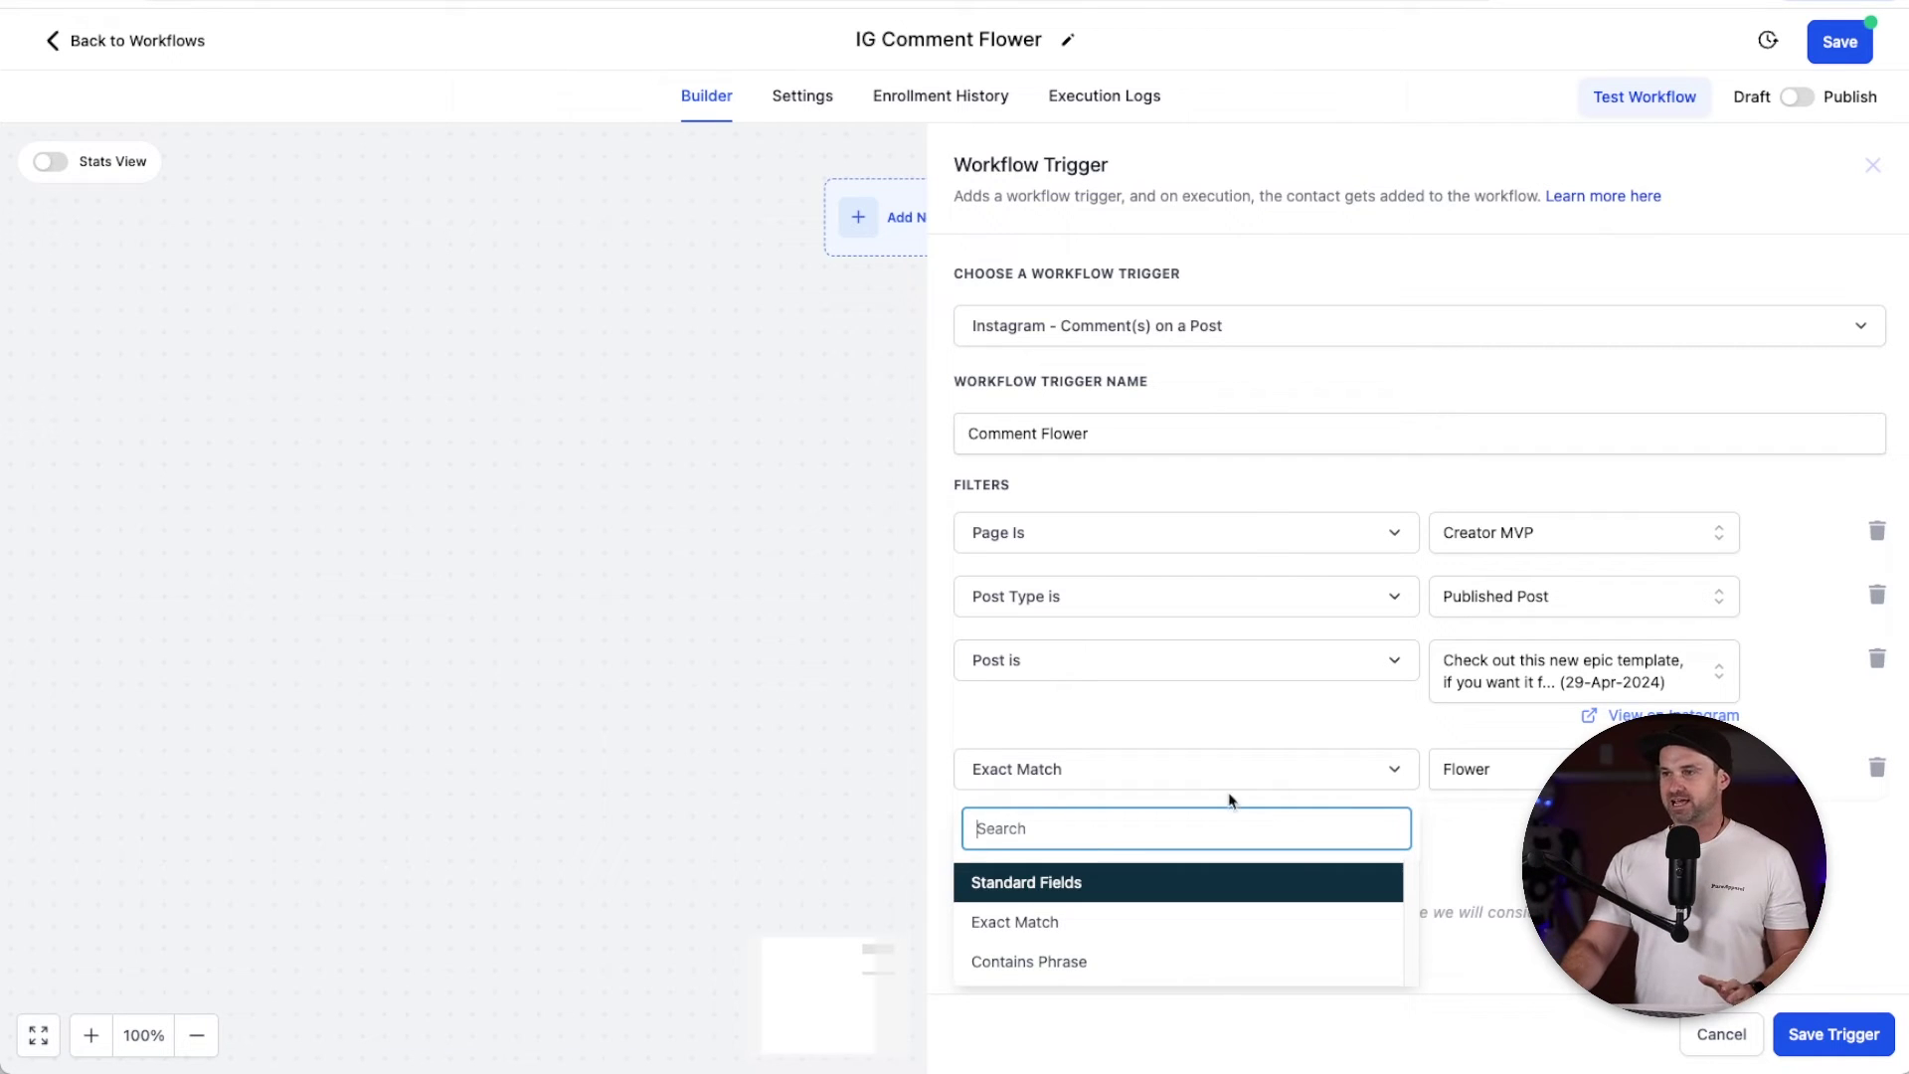
key("Escape")
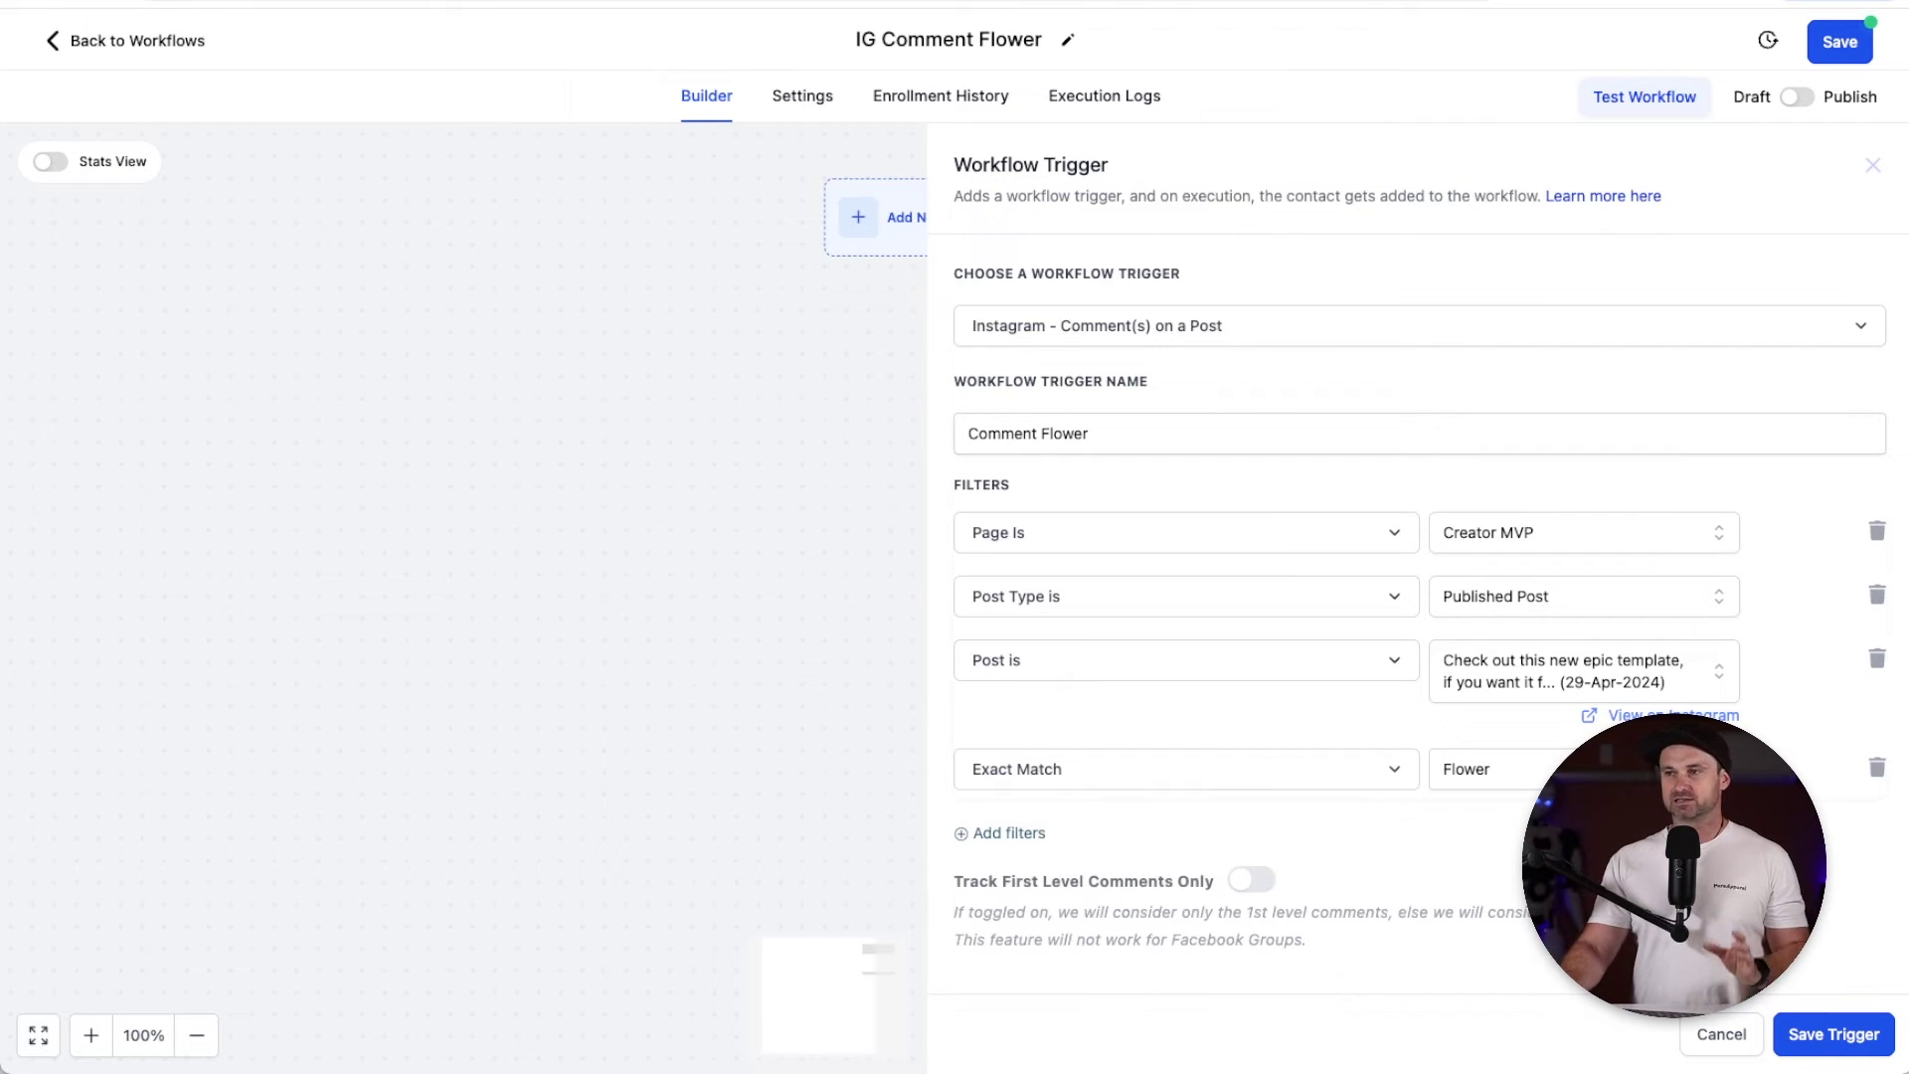
left_click(1828, 1034)
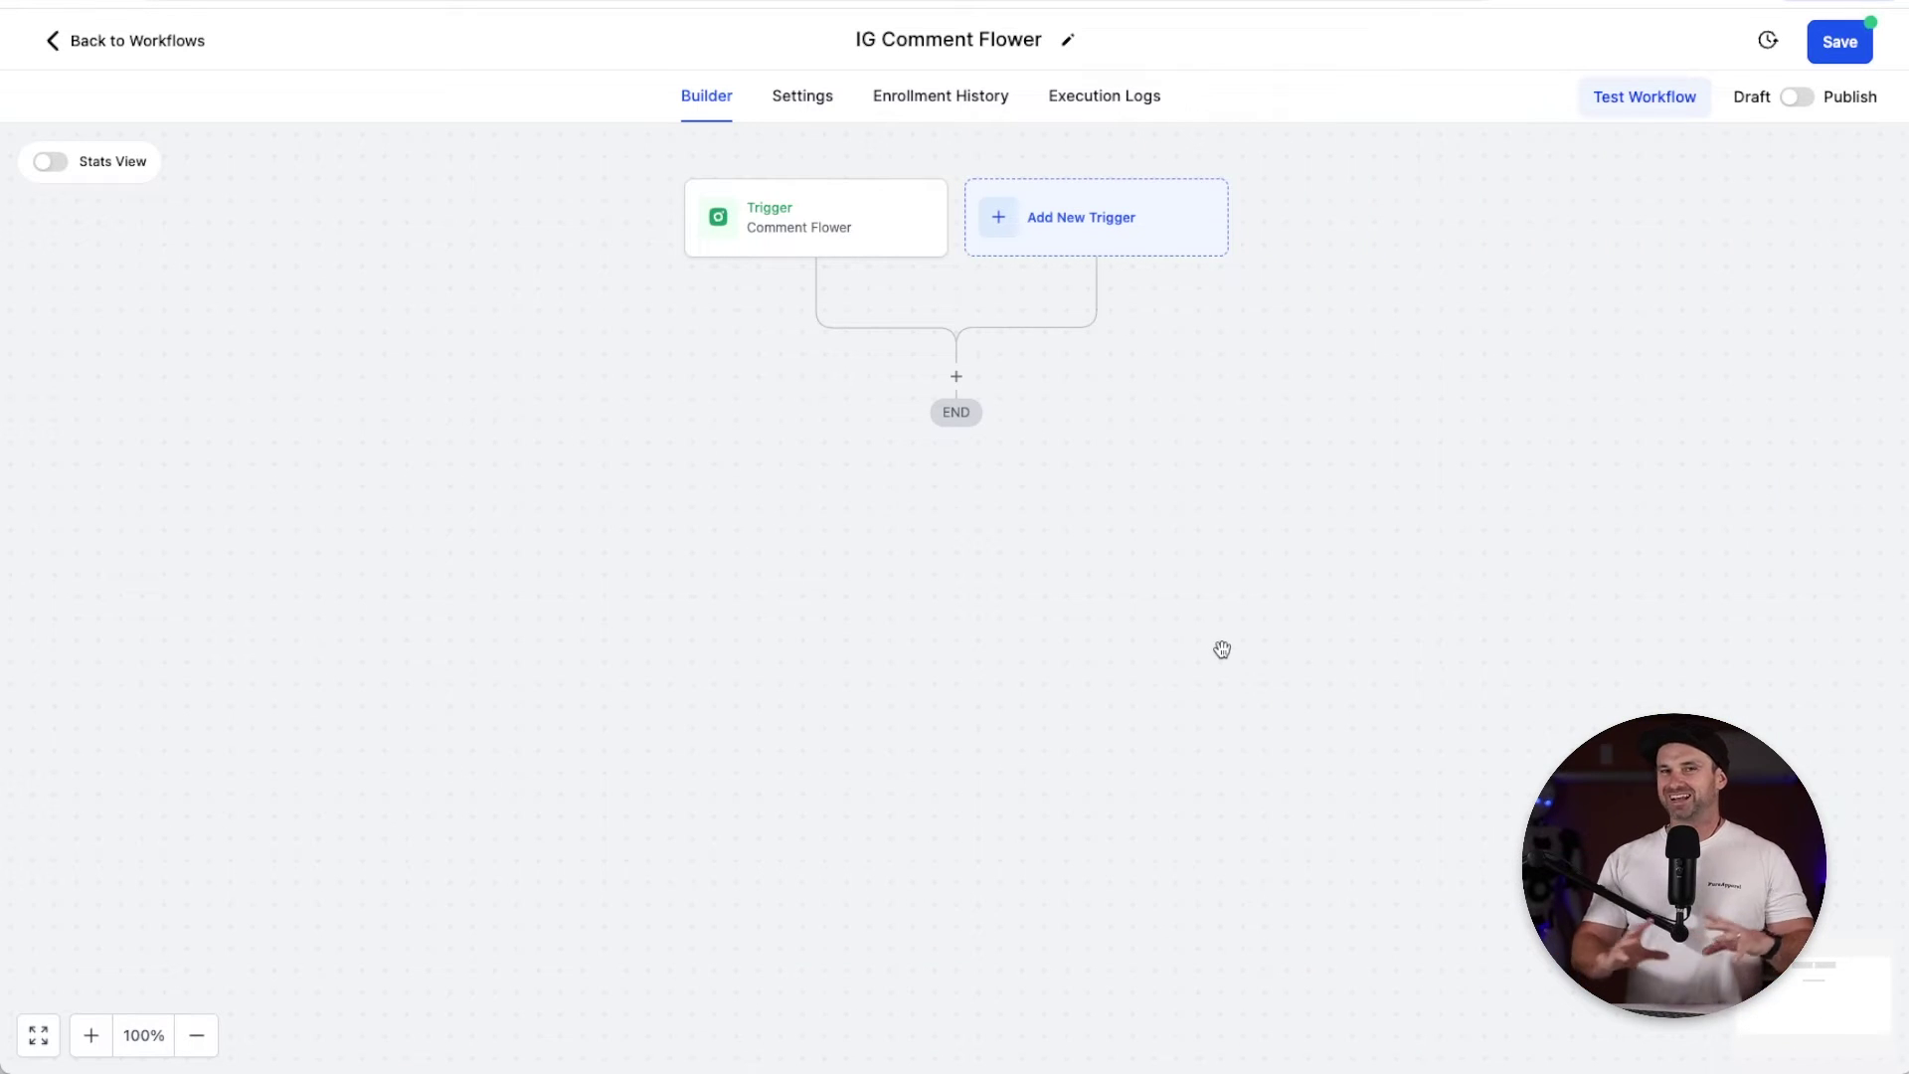
- Add a Reply In Comments action after the trigger, found by searching 'comment'
left_click(957, 377)
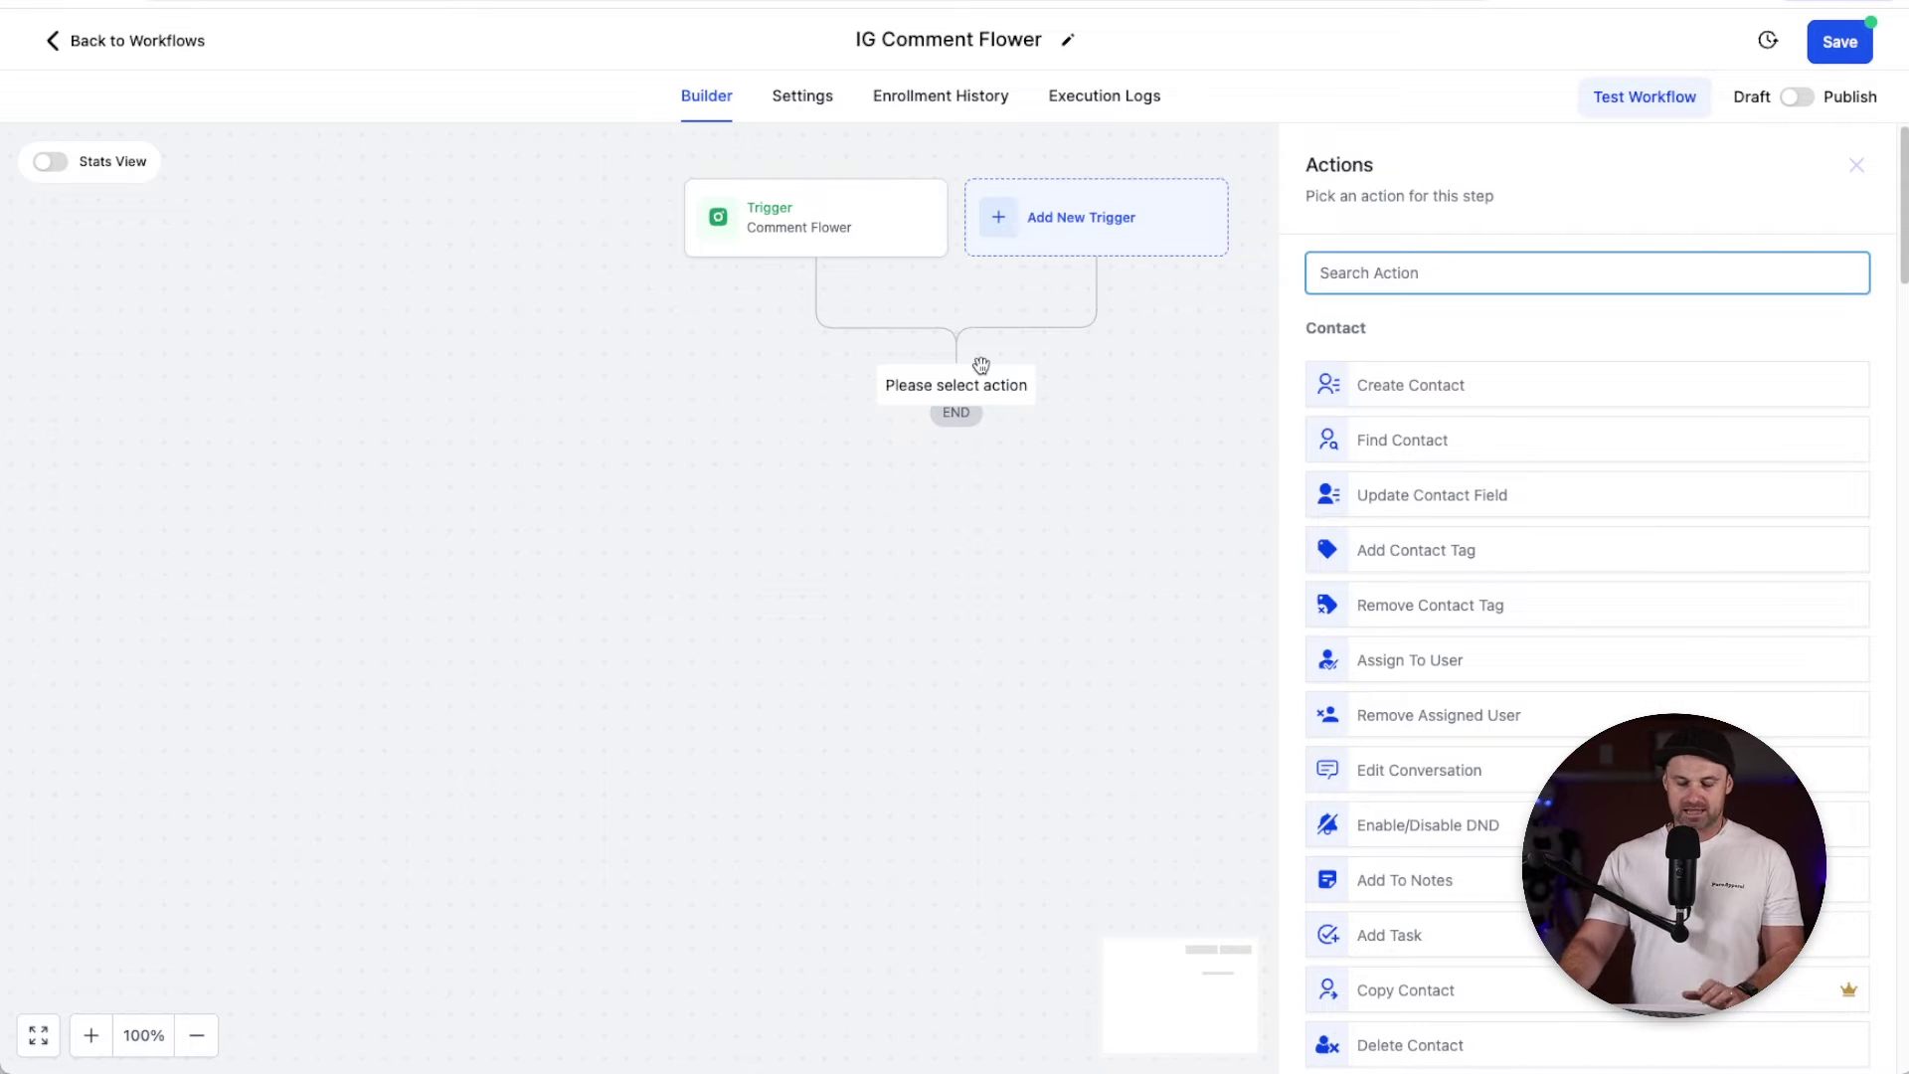
type("comment")
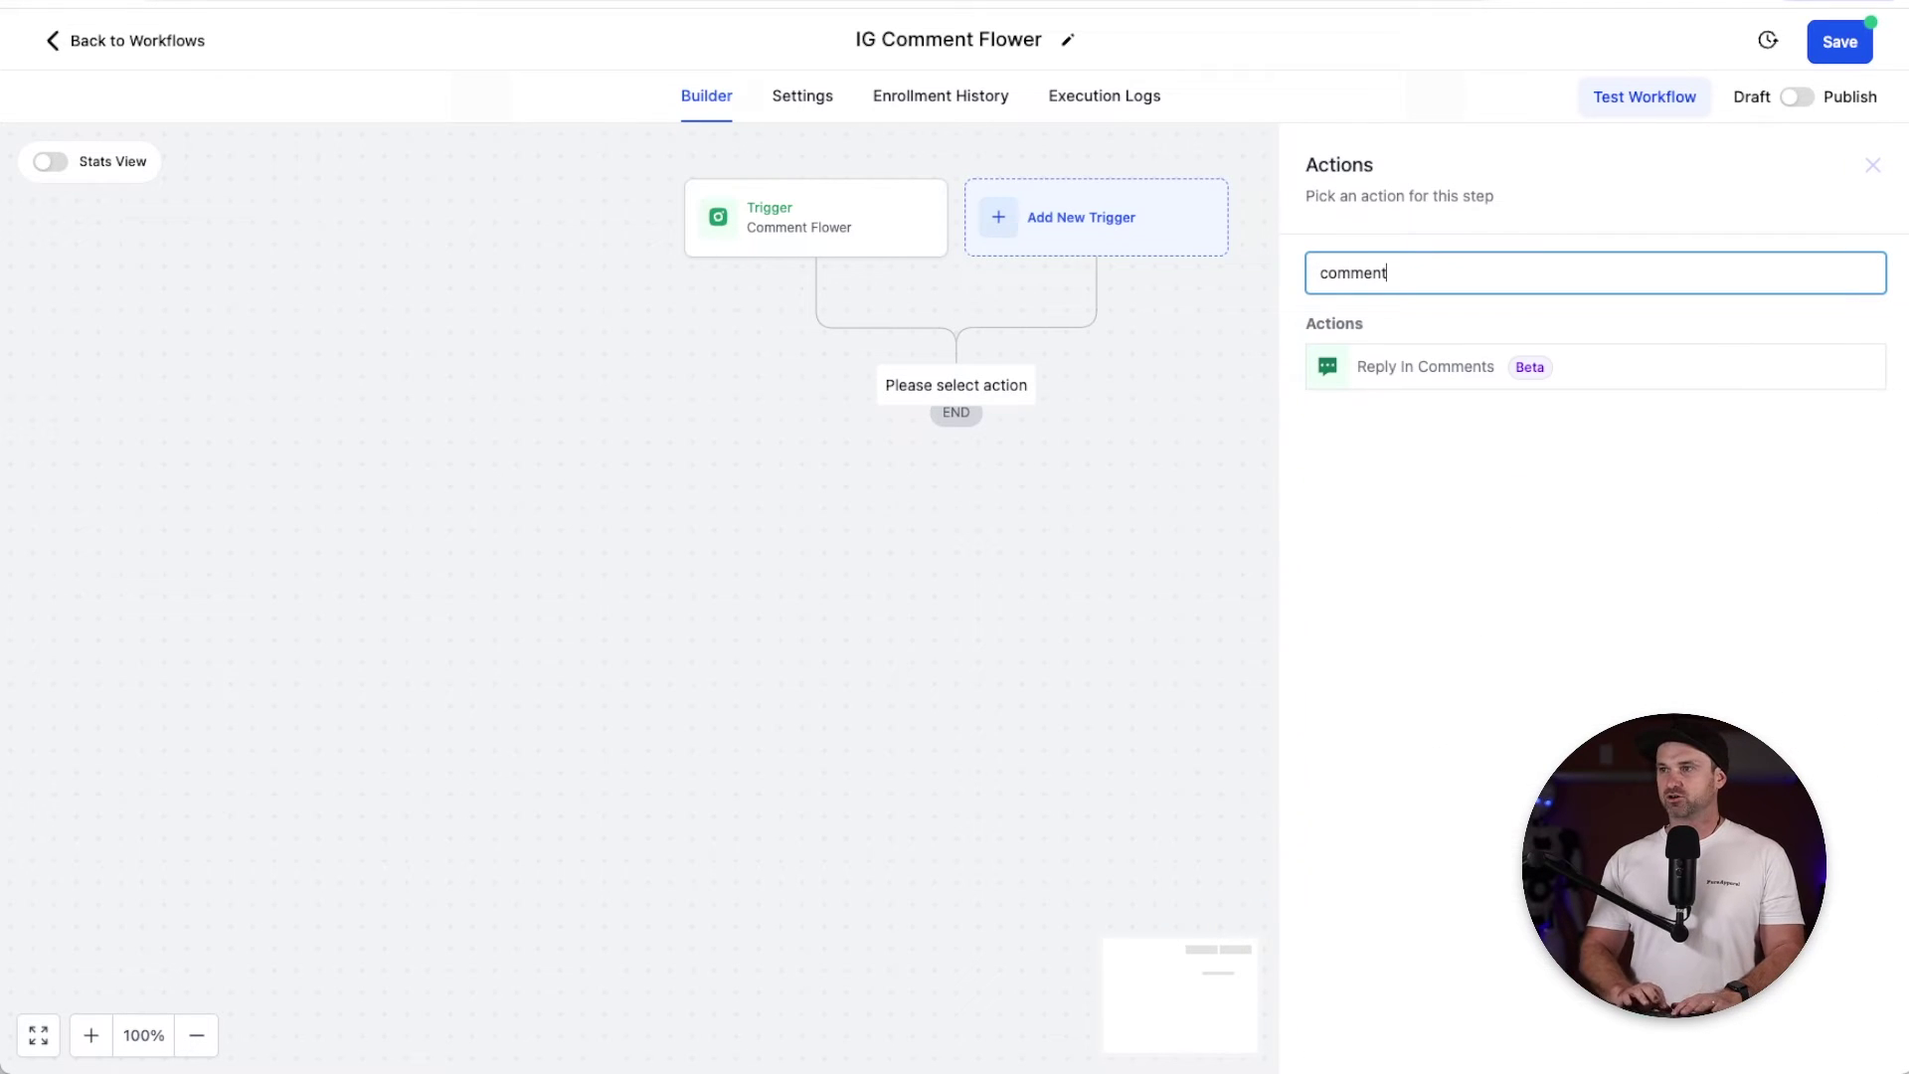
left_click(1464, 377)
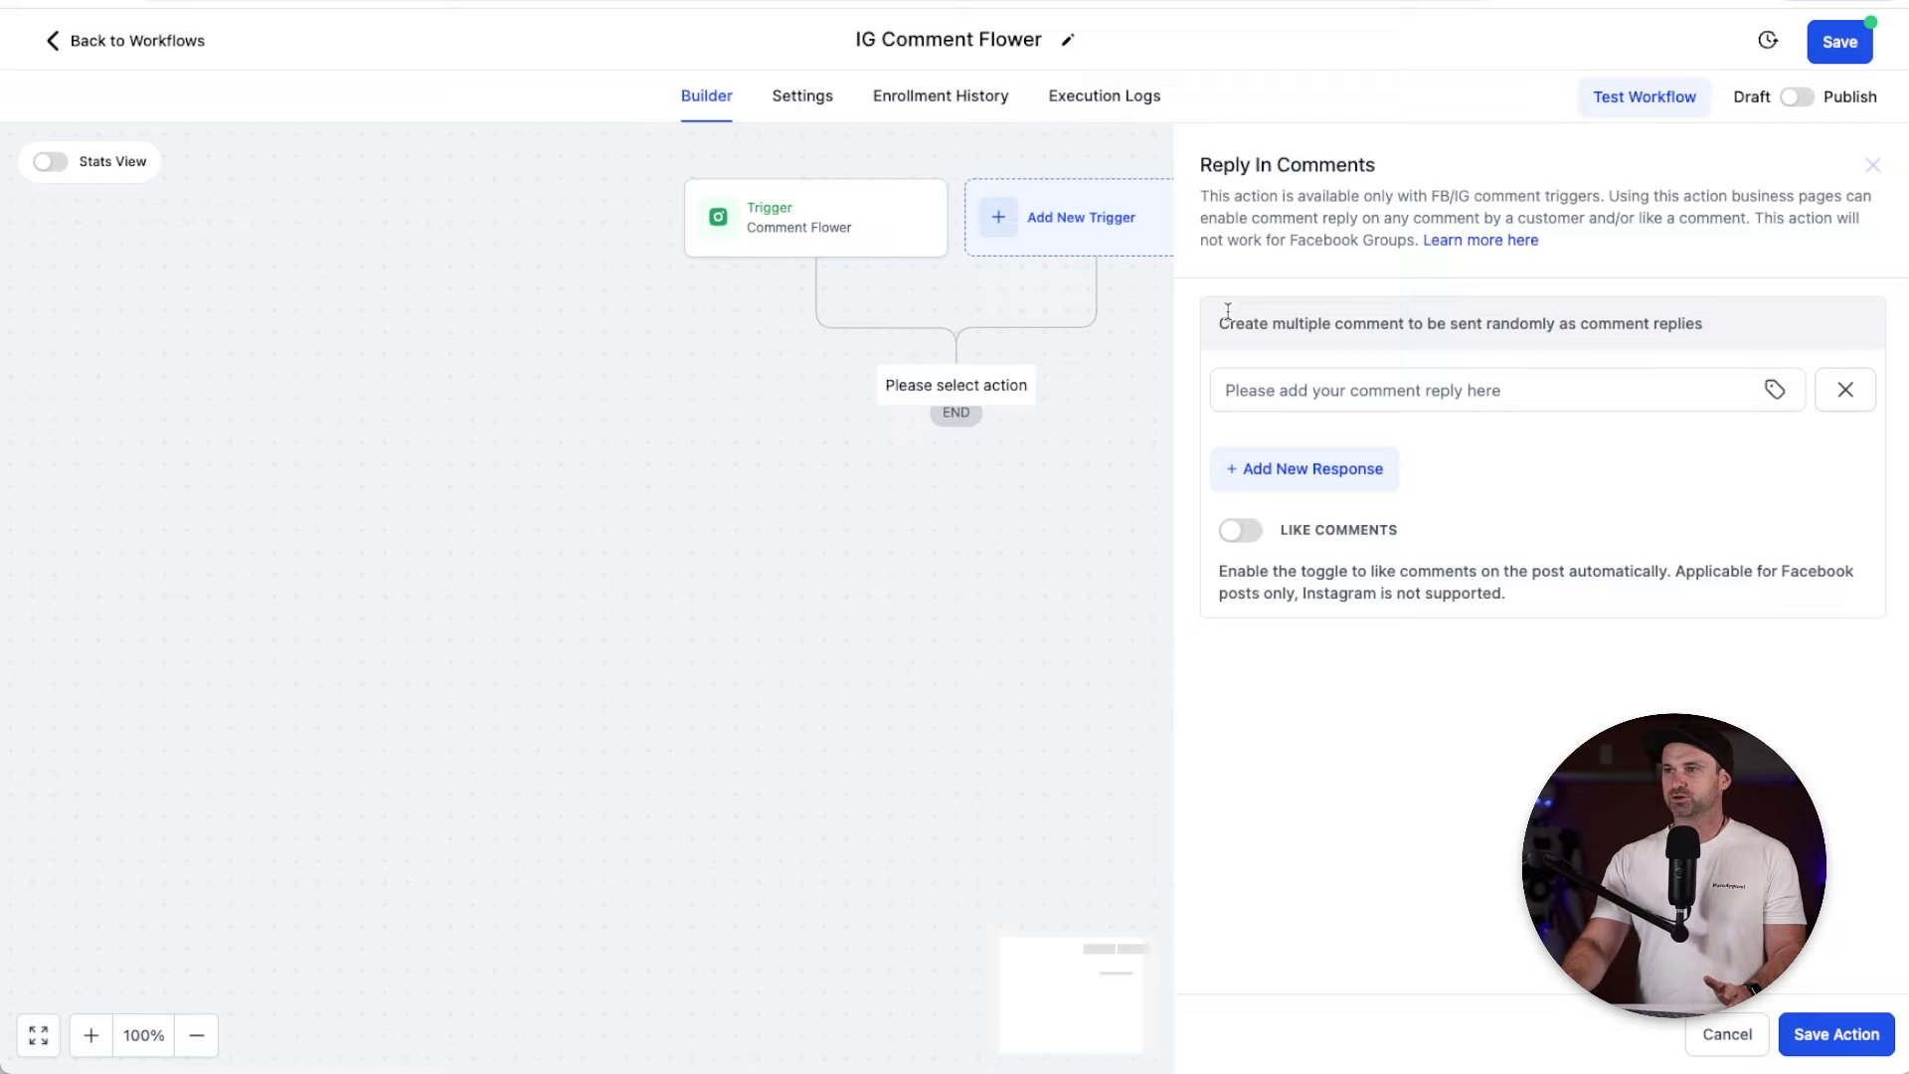
left_click_drag(1219, 316, 1231, 324)
left_click_drag(1376, 315, 1715, 328)
- Reply 'Hey, I can definitely send that to you, go ahead and check your DM's', enable Like Comments, and save
left_click(1631, 373)
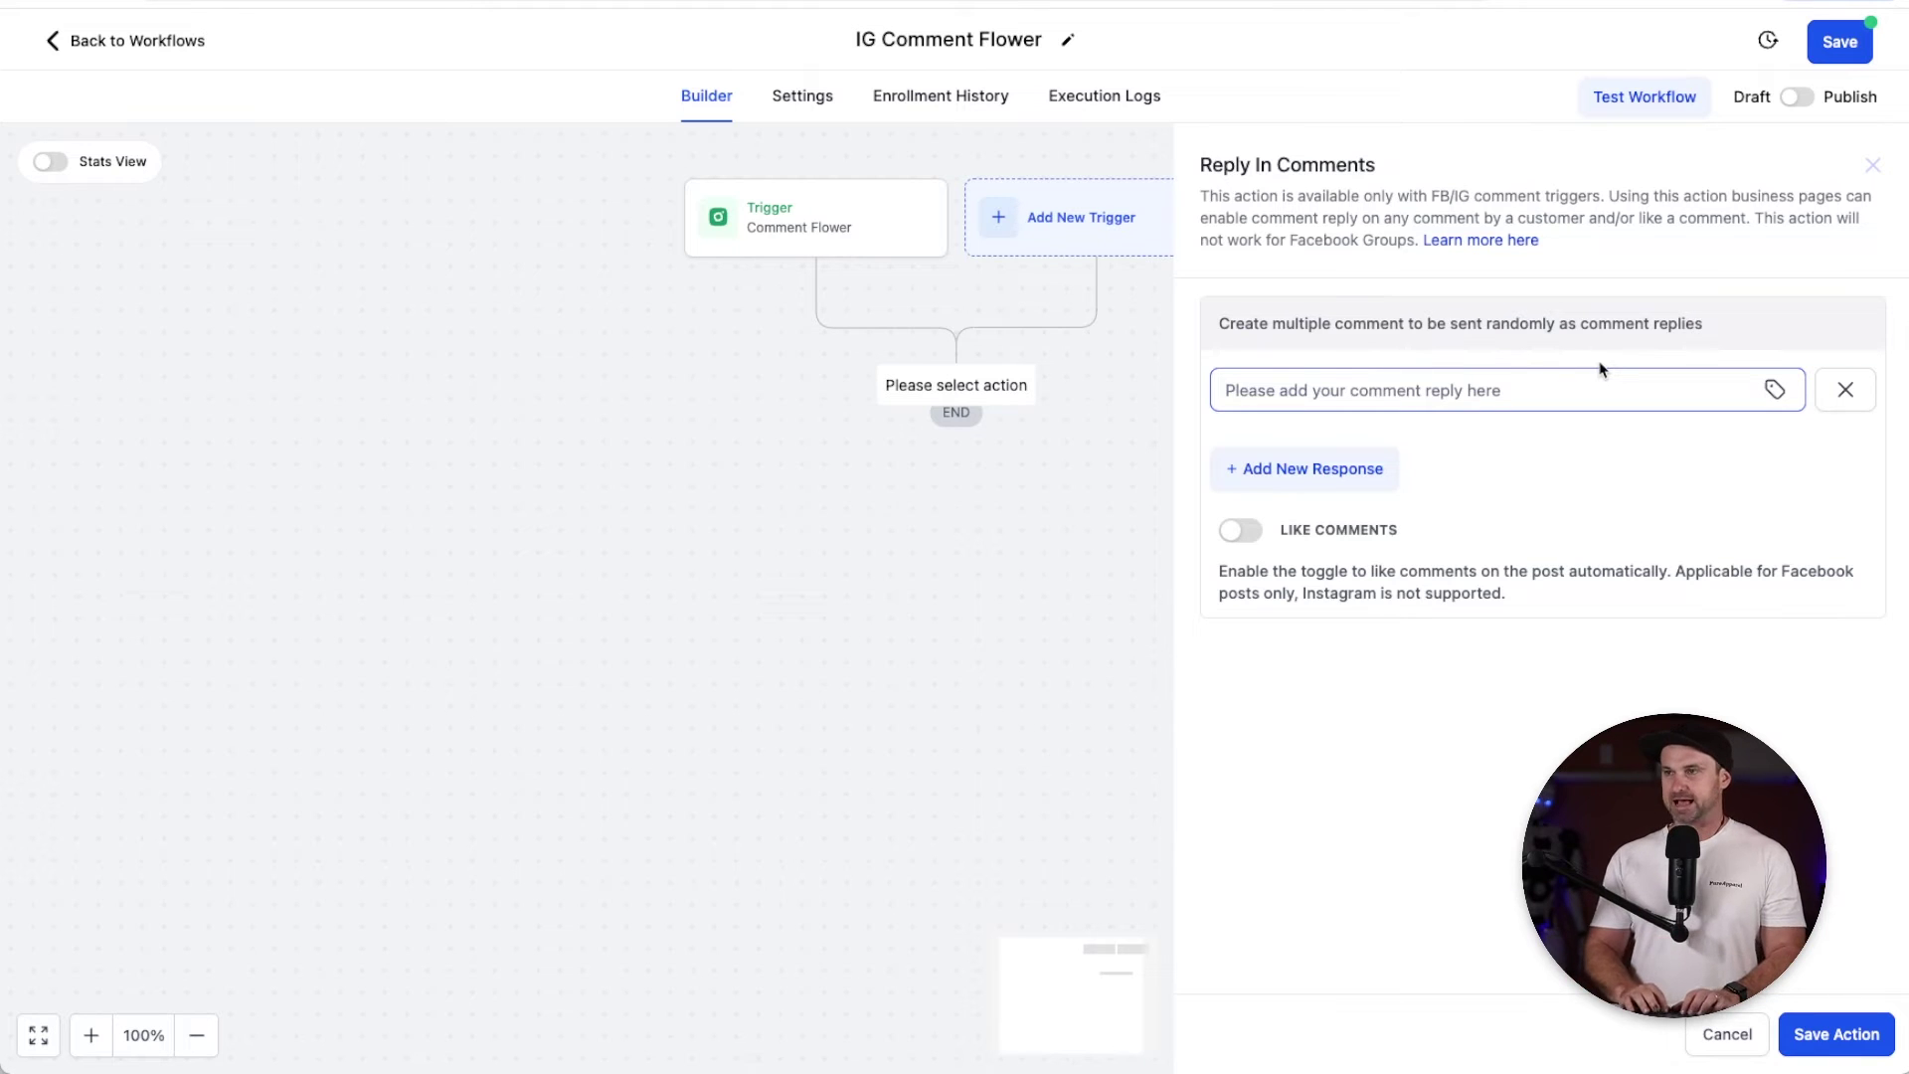
type("H")
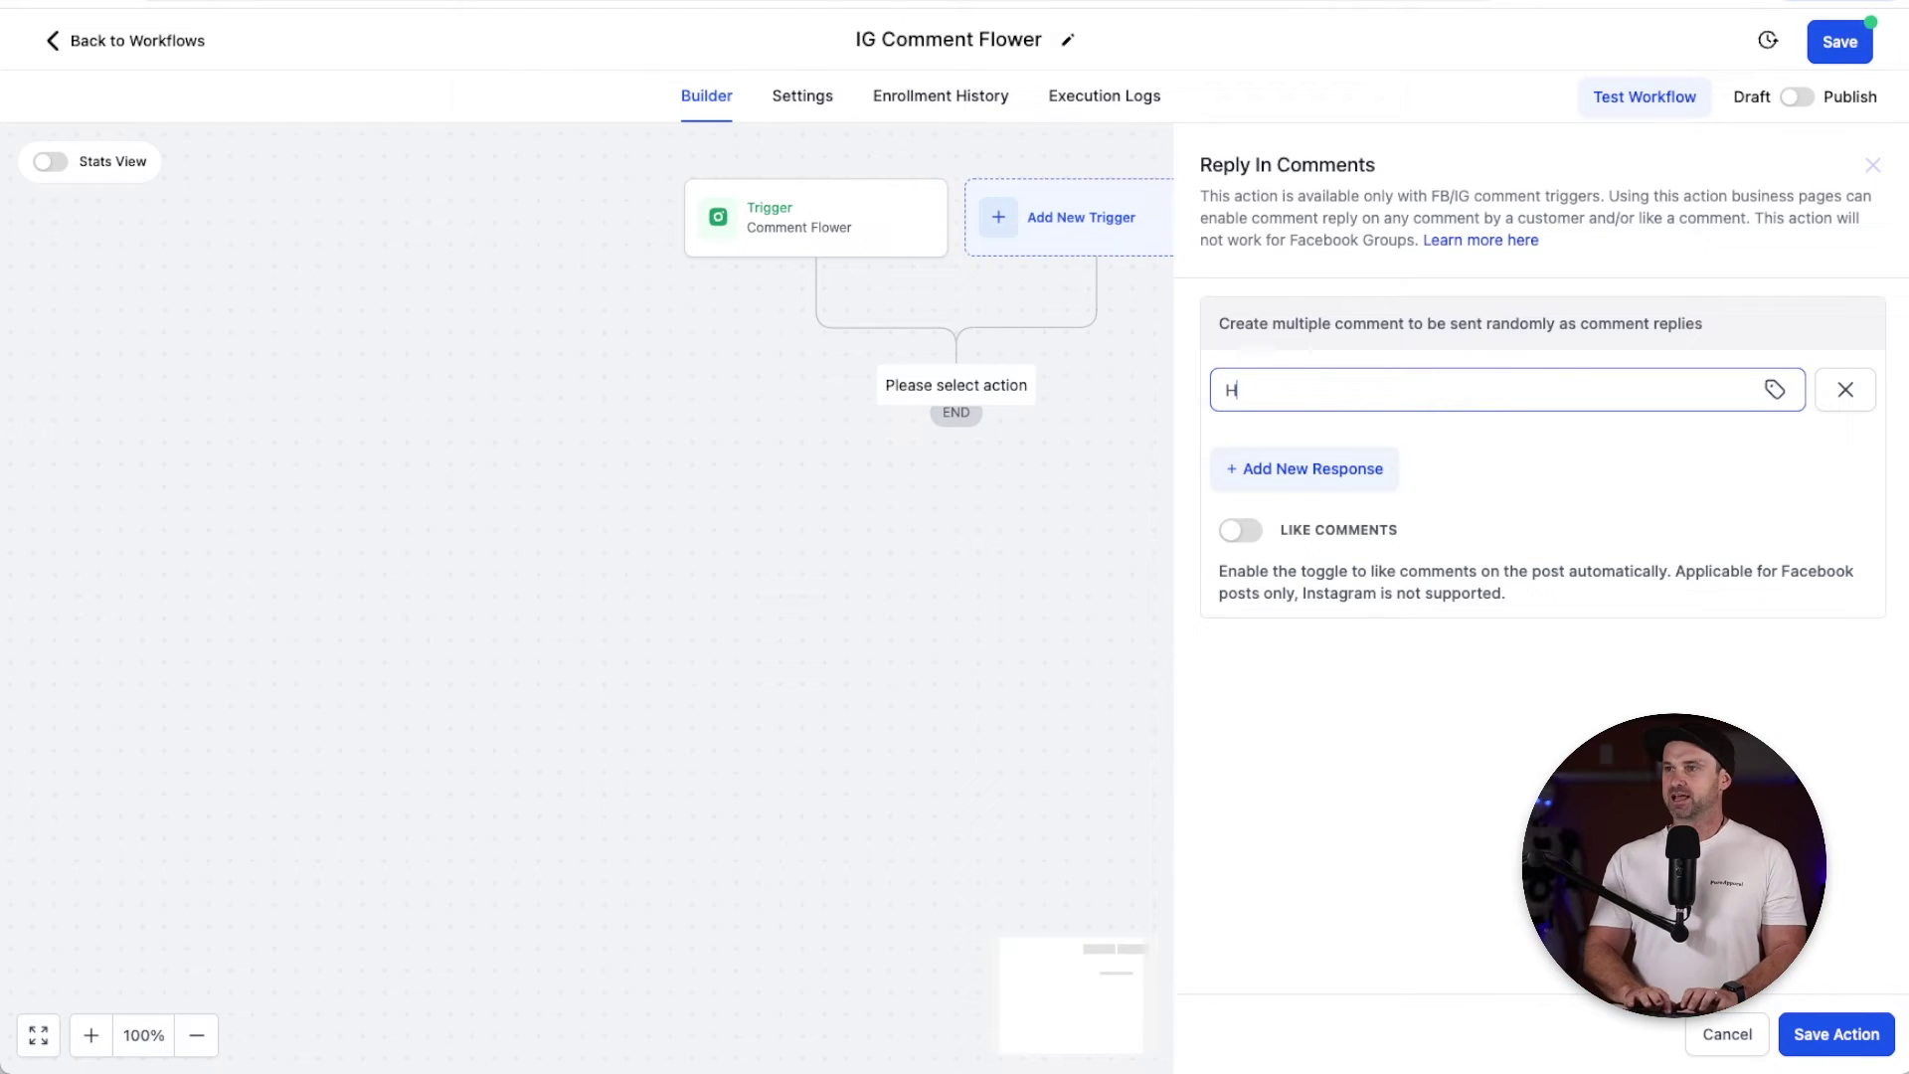
type("ey, I can de")
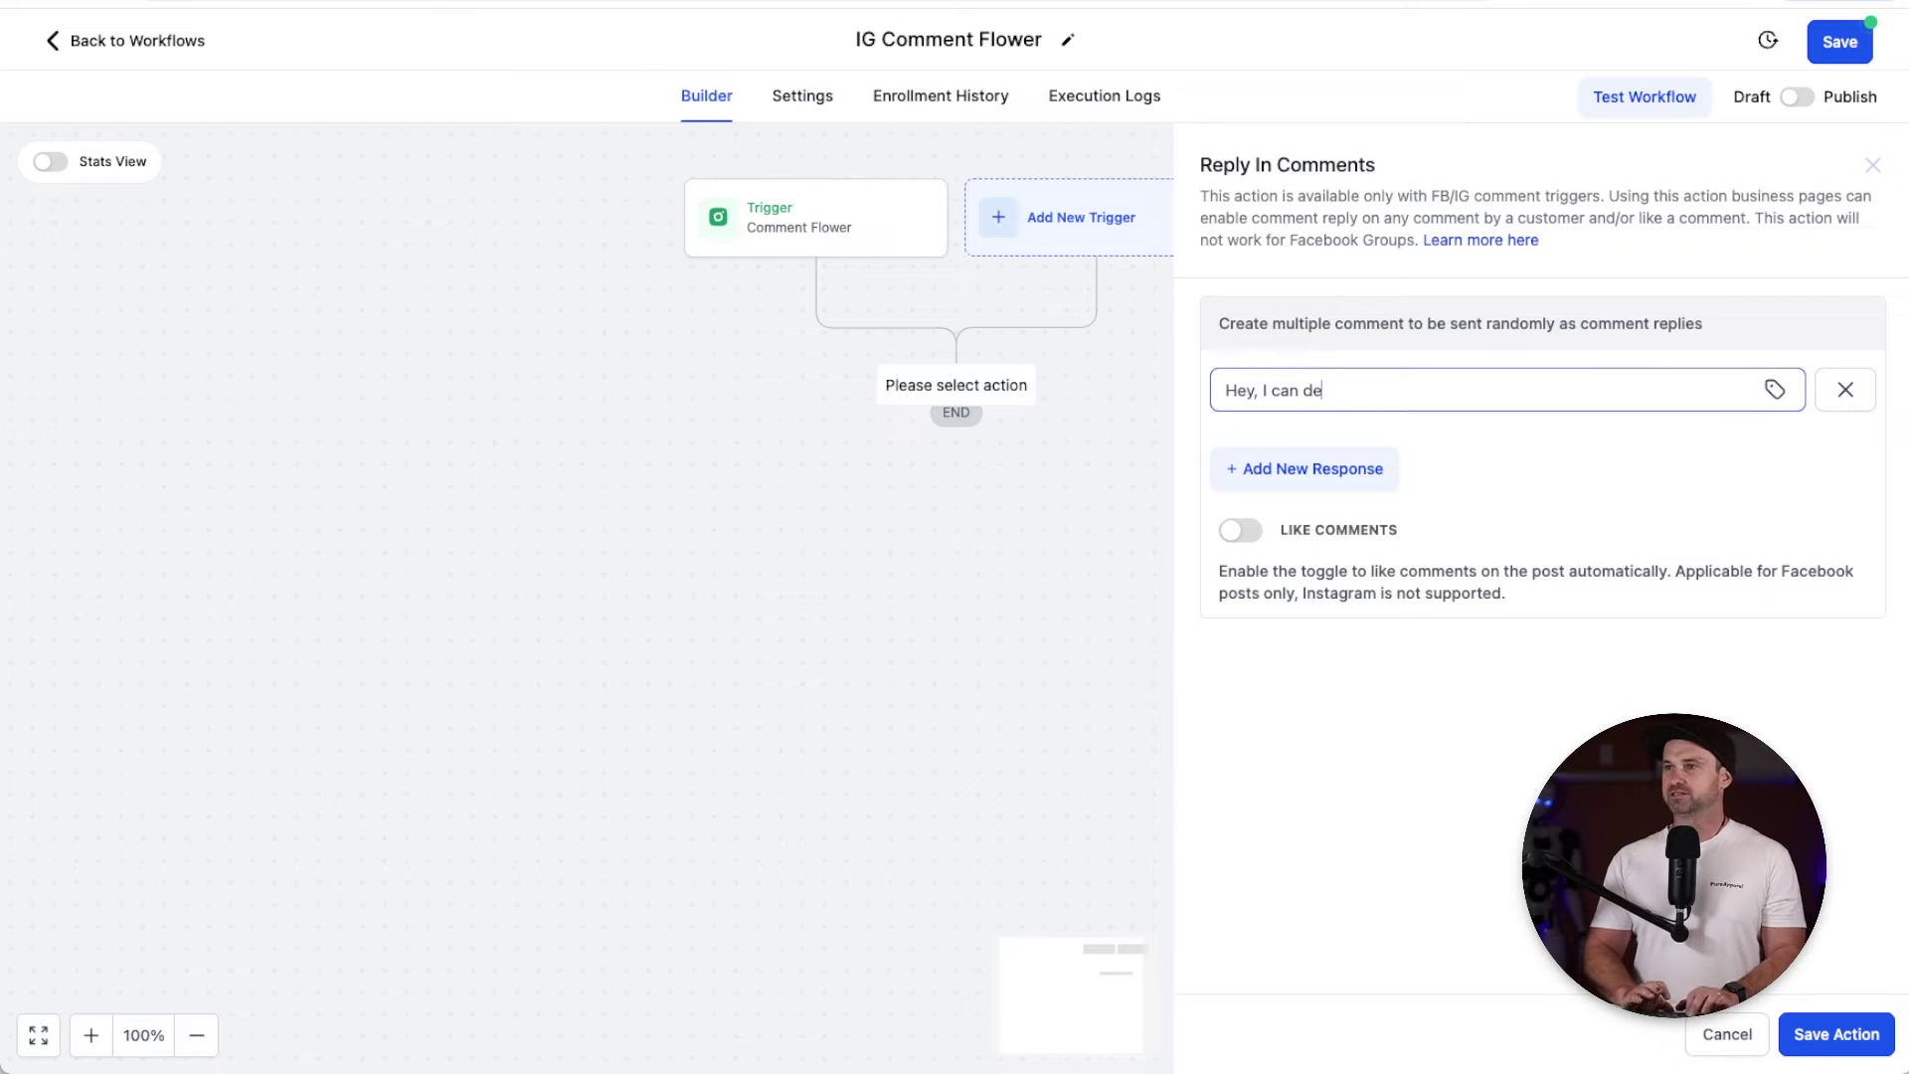
type("finitely send that to you")
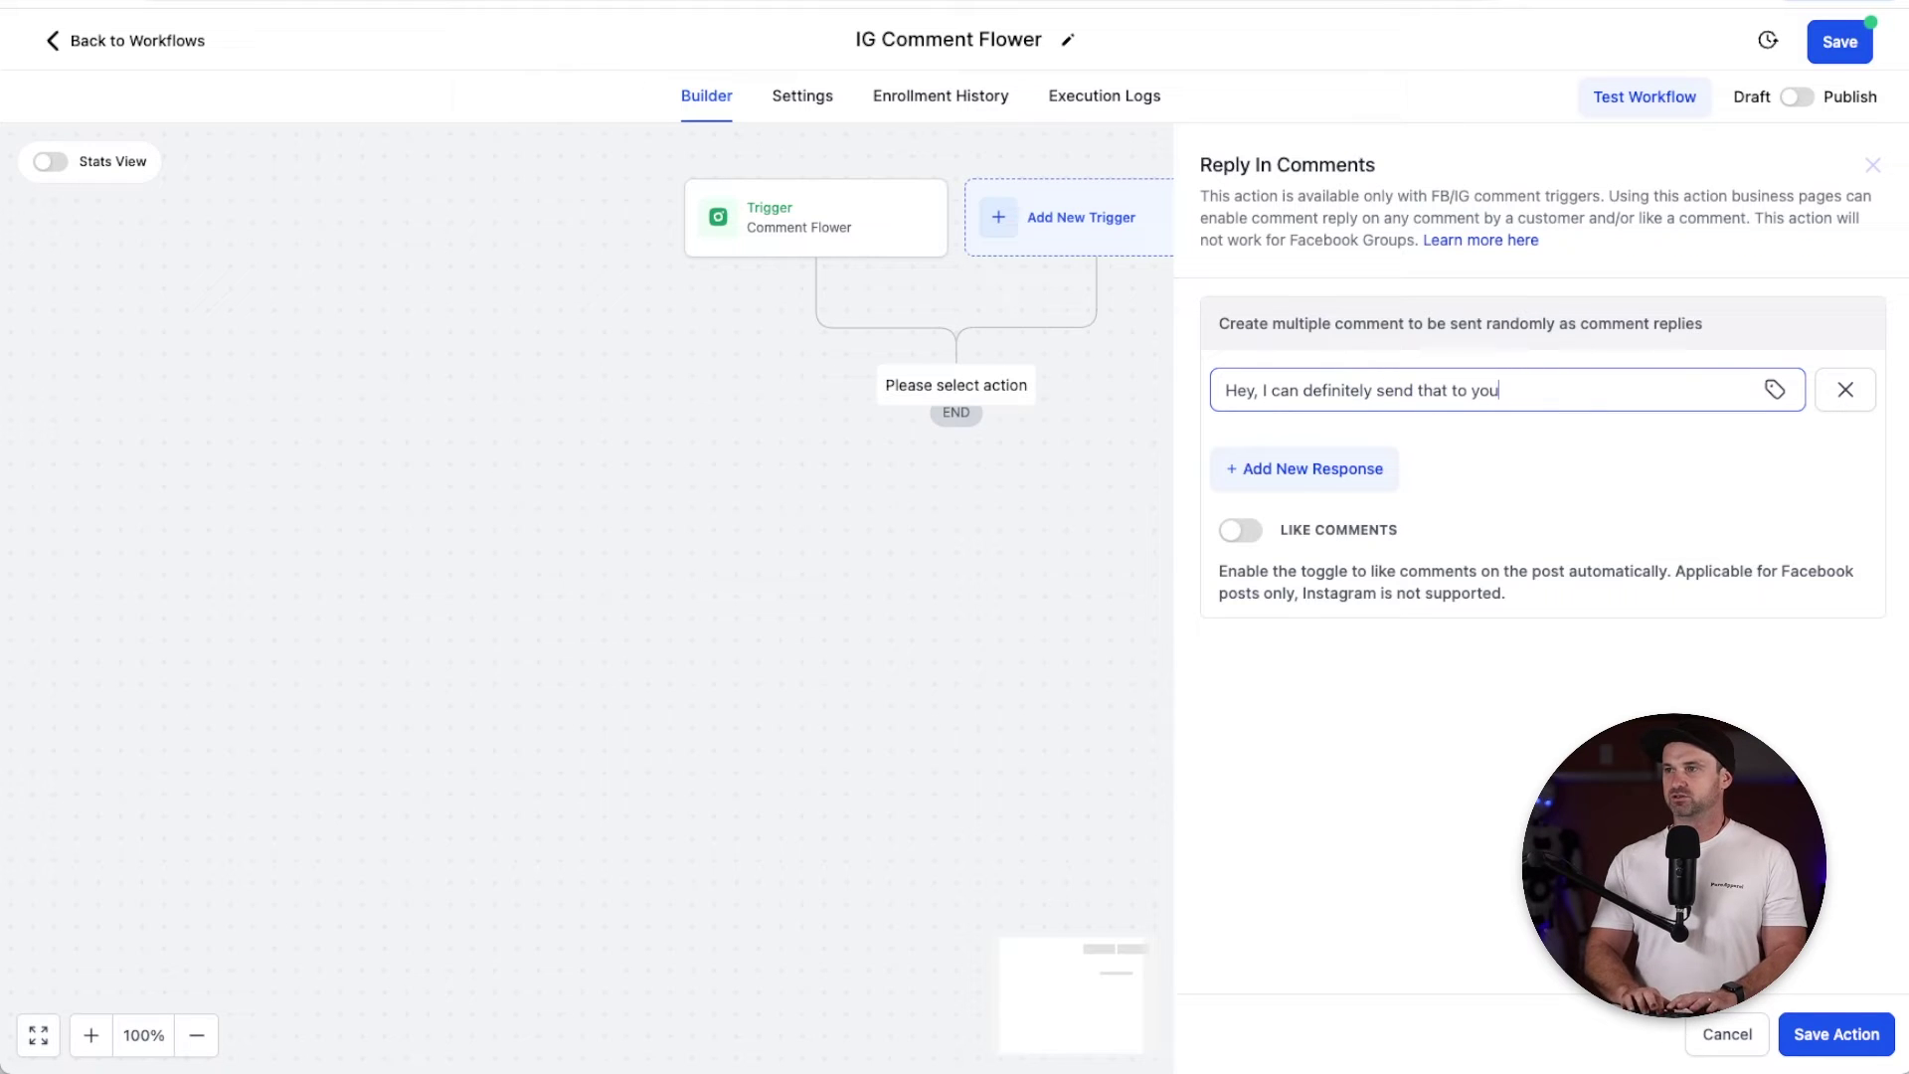
type(", go ahead and check your DM's.")
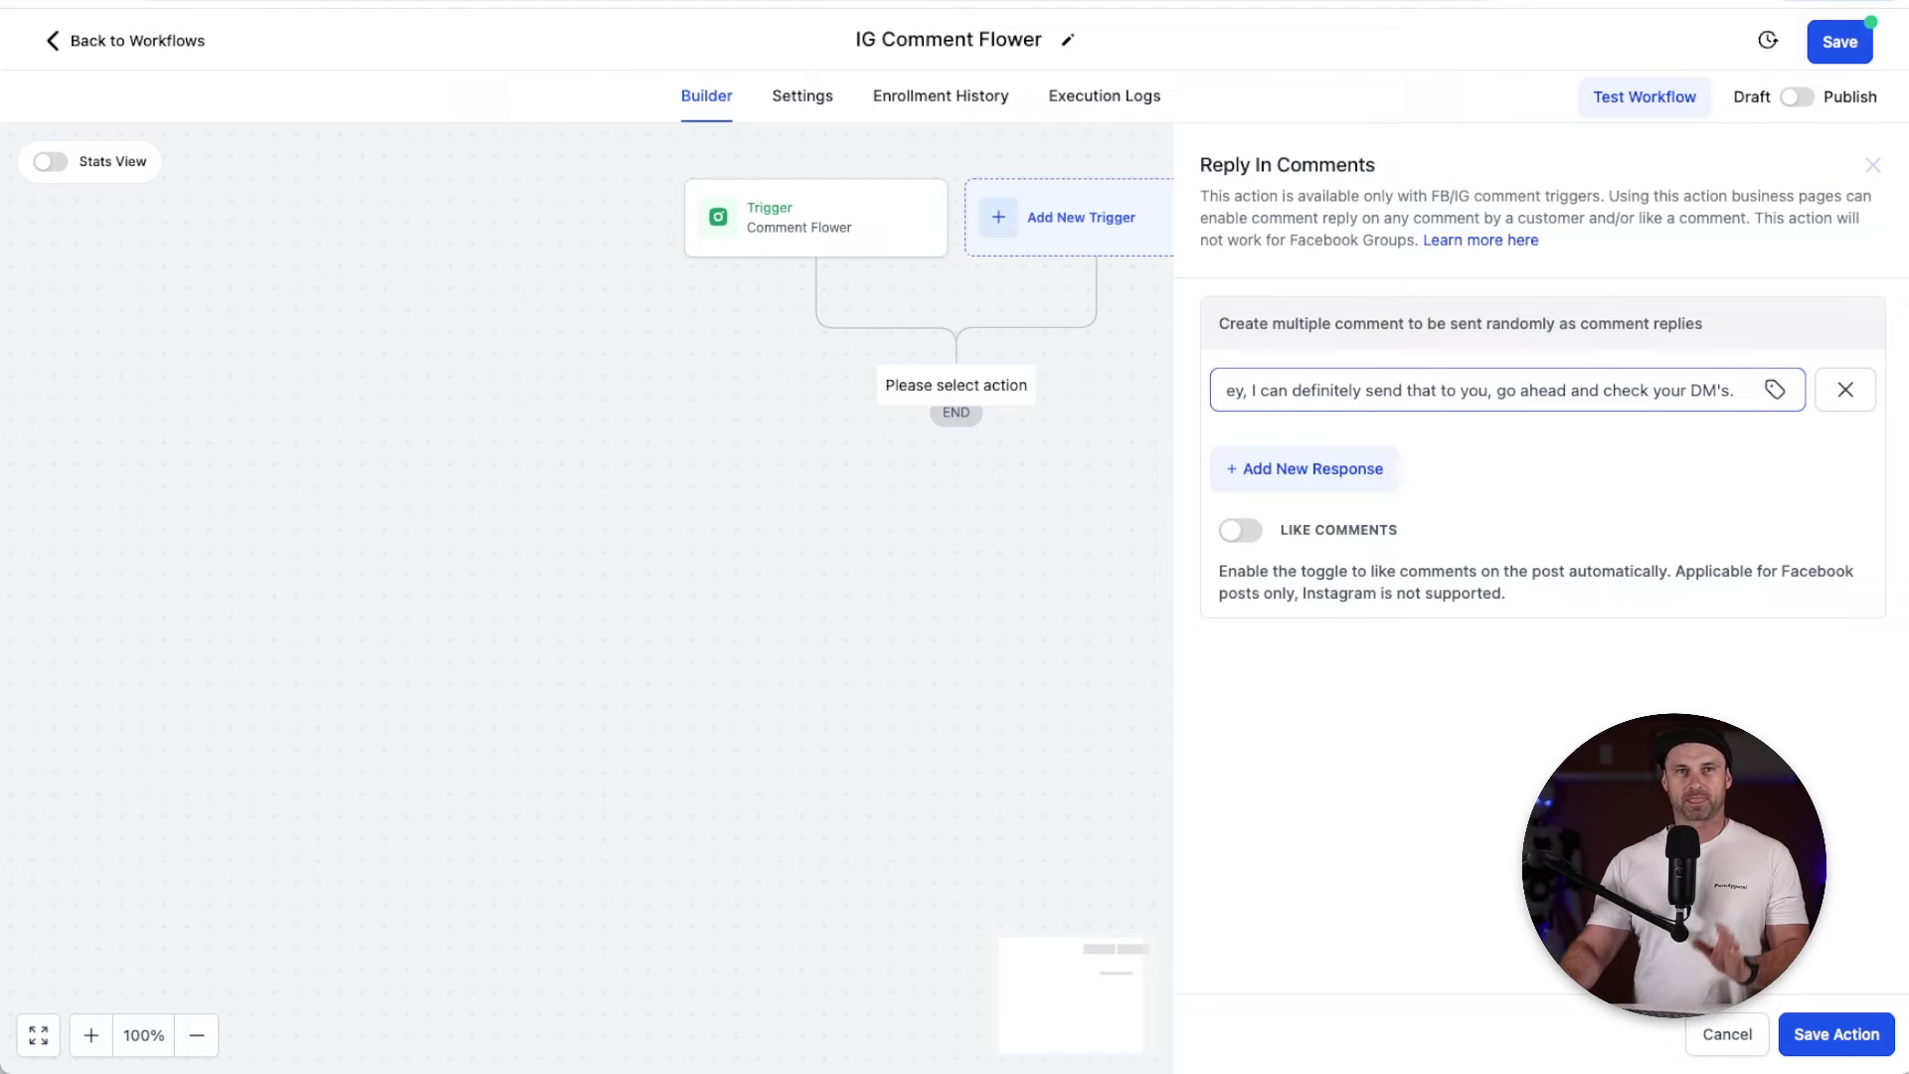
key("BackSpace")
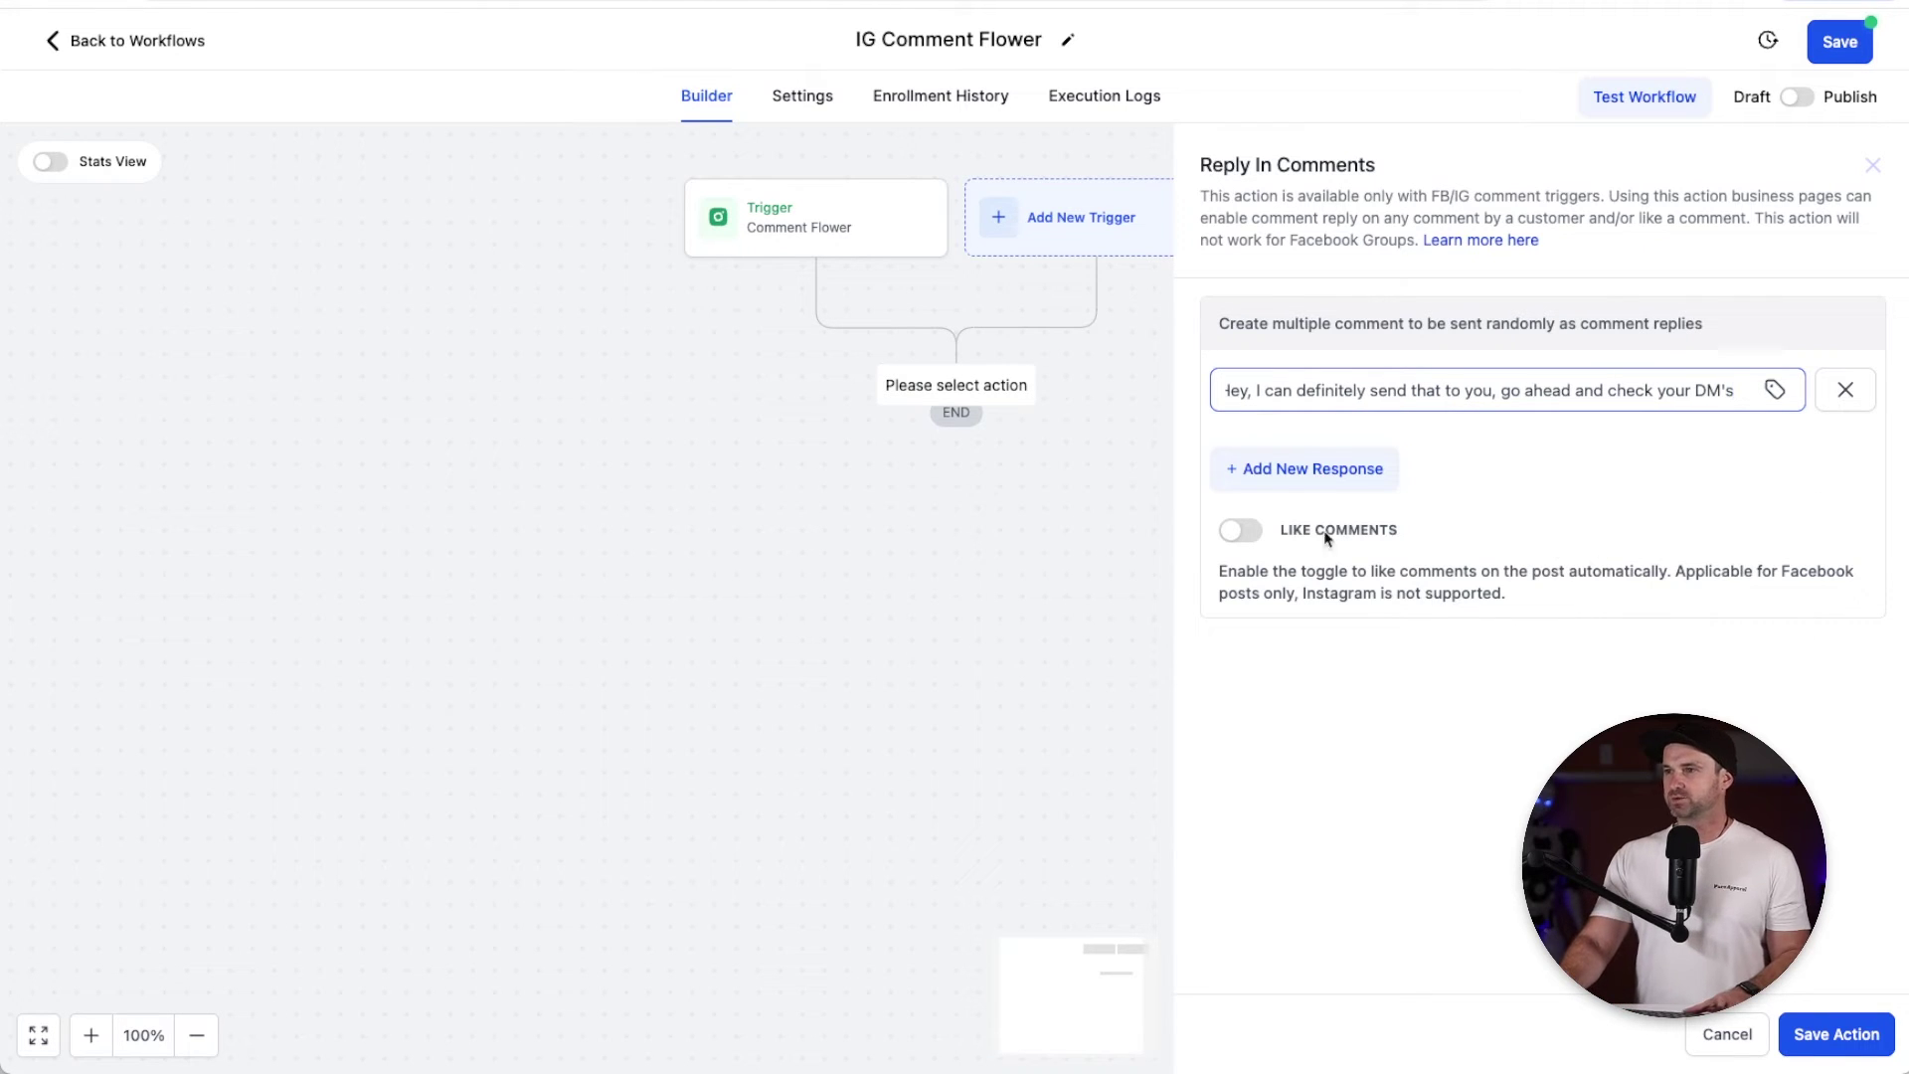
left_click(1243, 530)
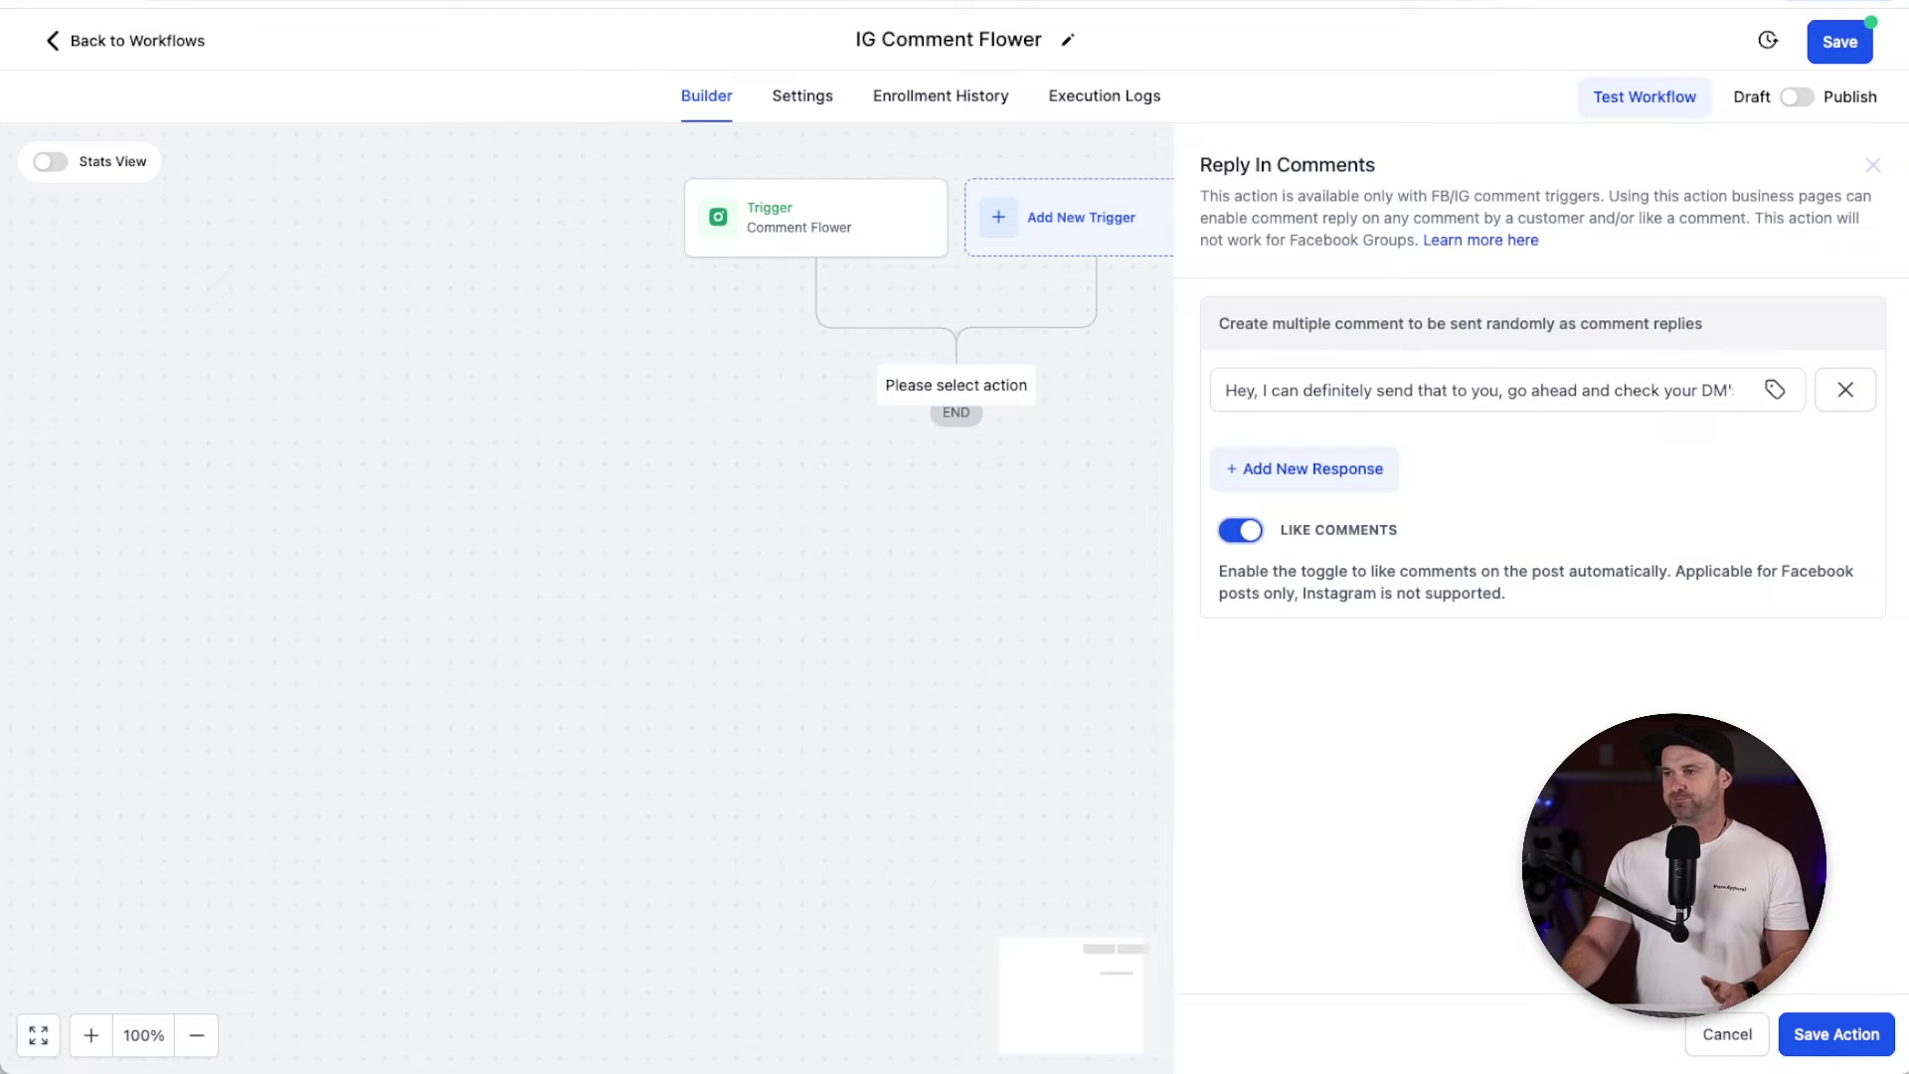
left_click(1835, 1035)
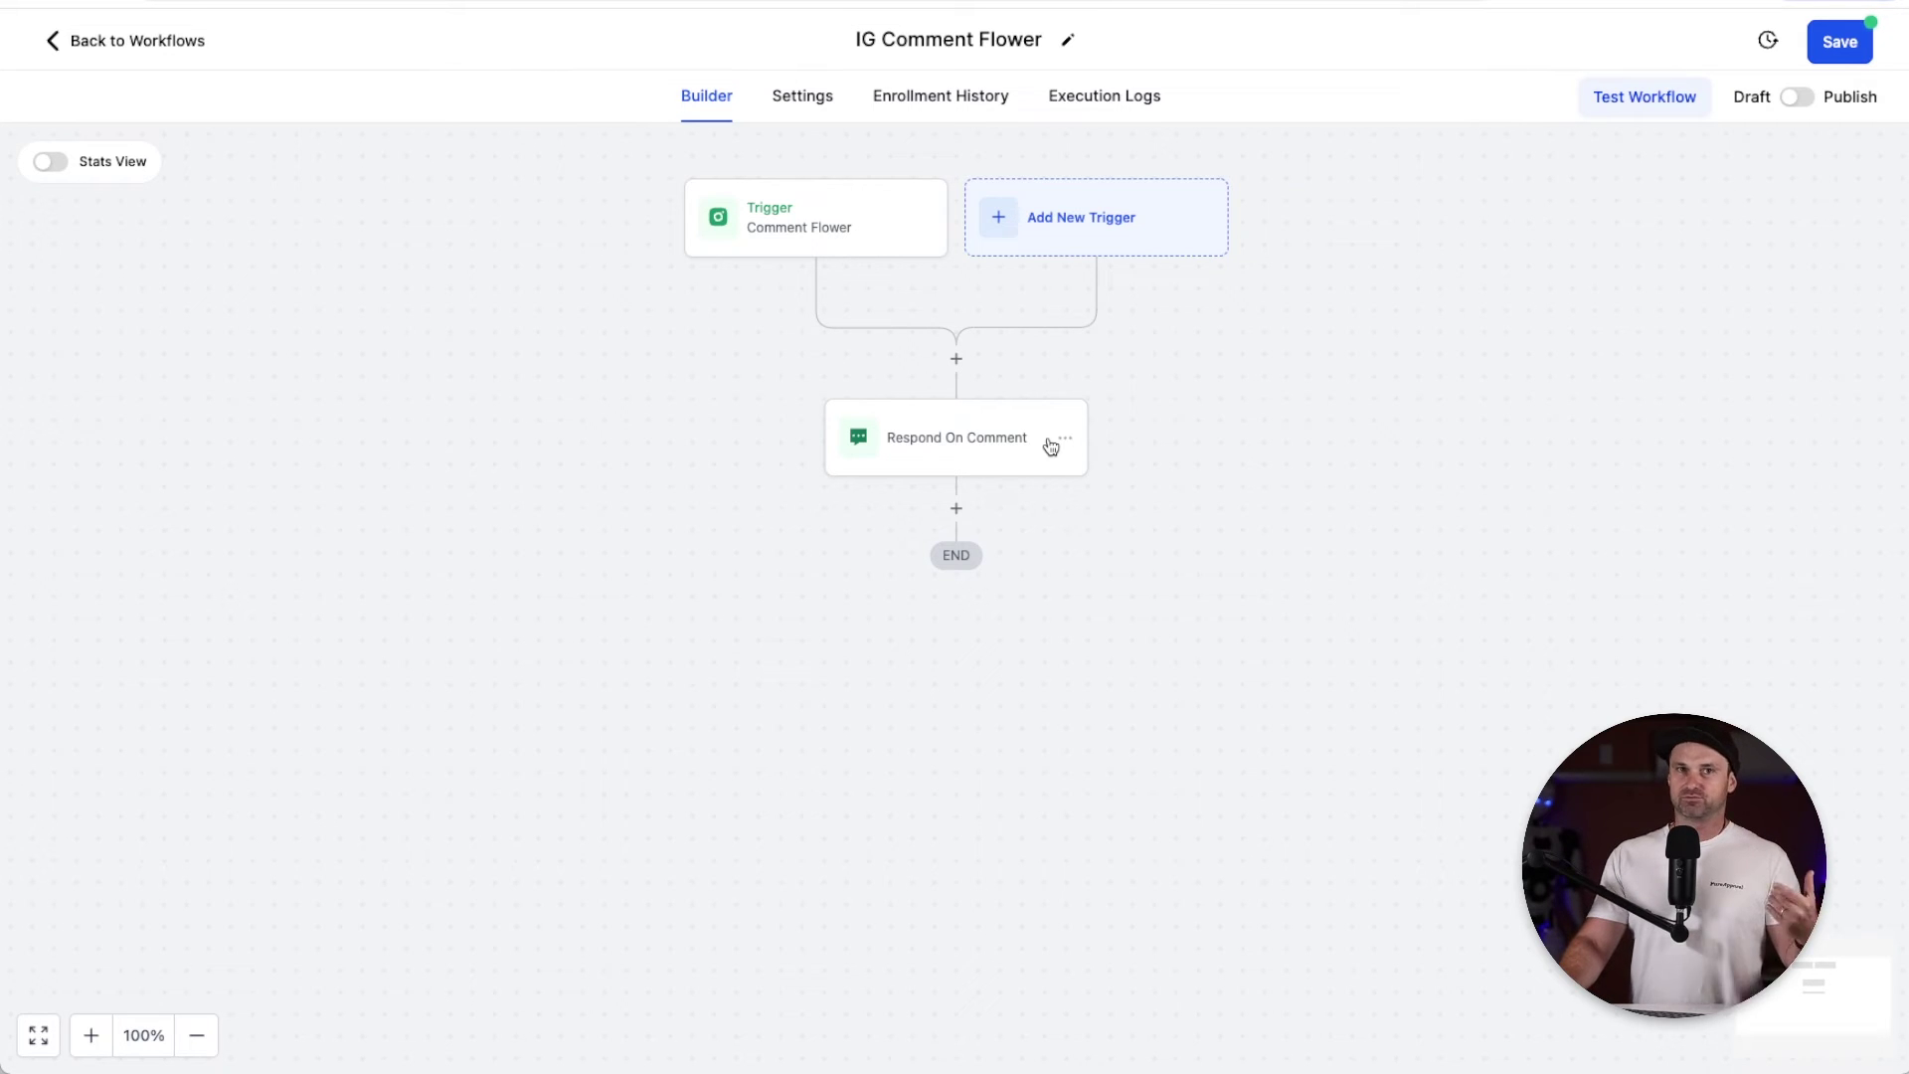
- Add an Instagram DM action with a thank-you message and the funnelscene.com flower of life template link
left_click(957, 509)
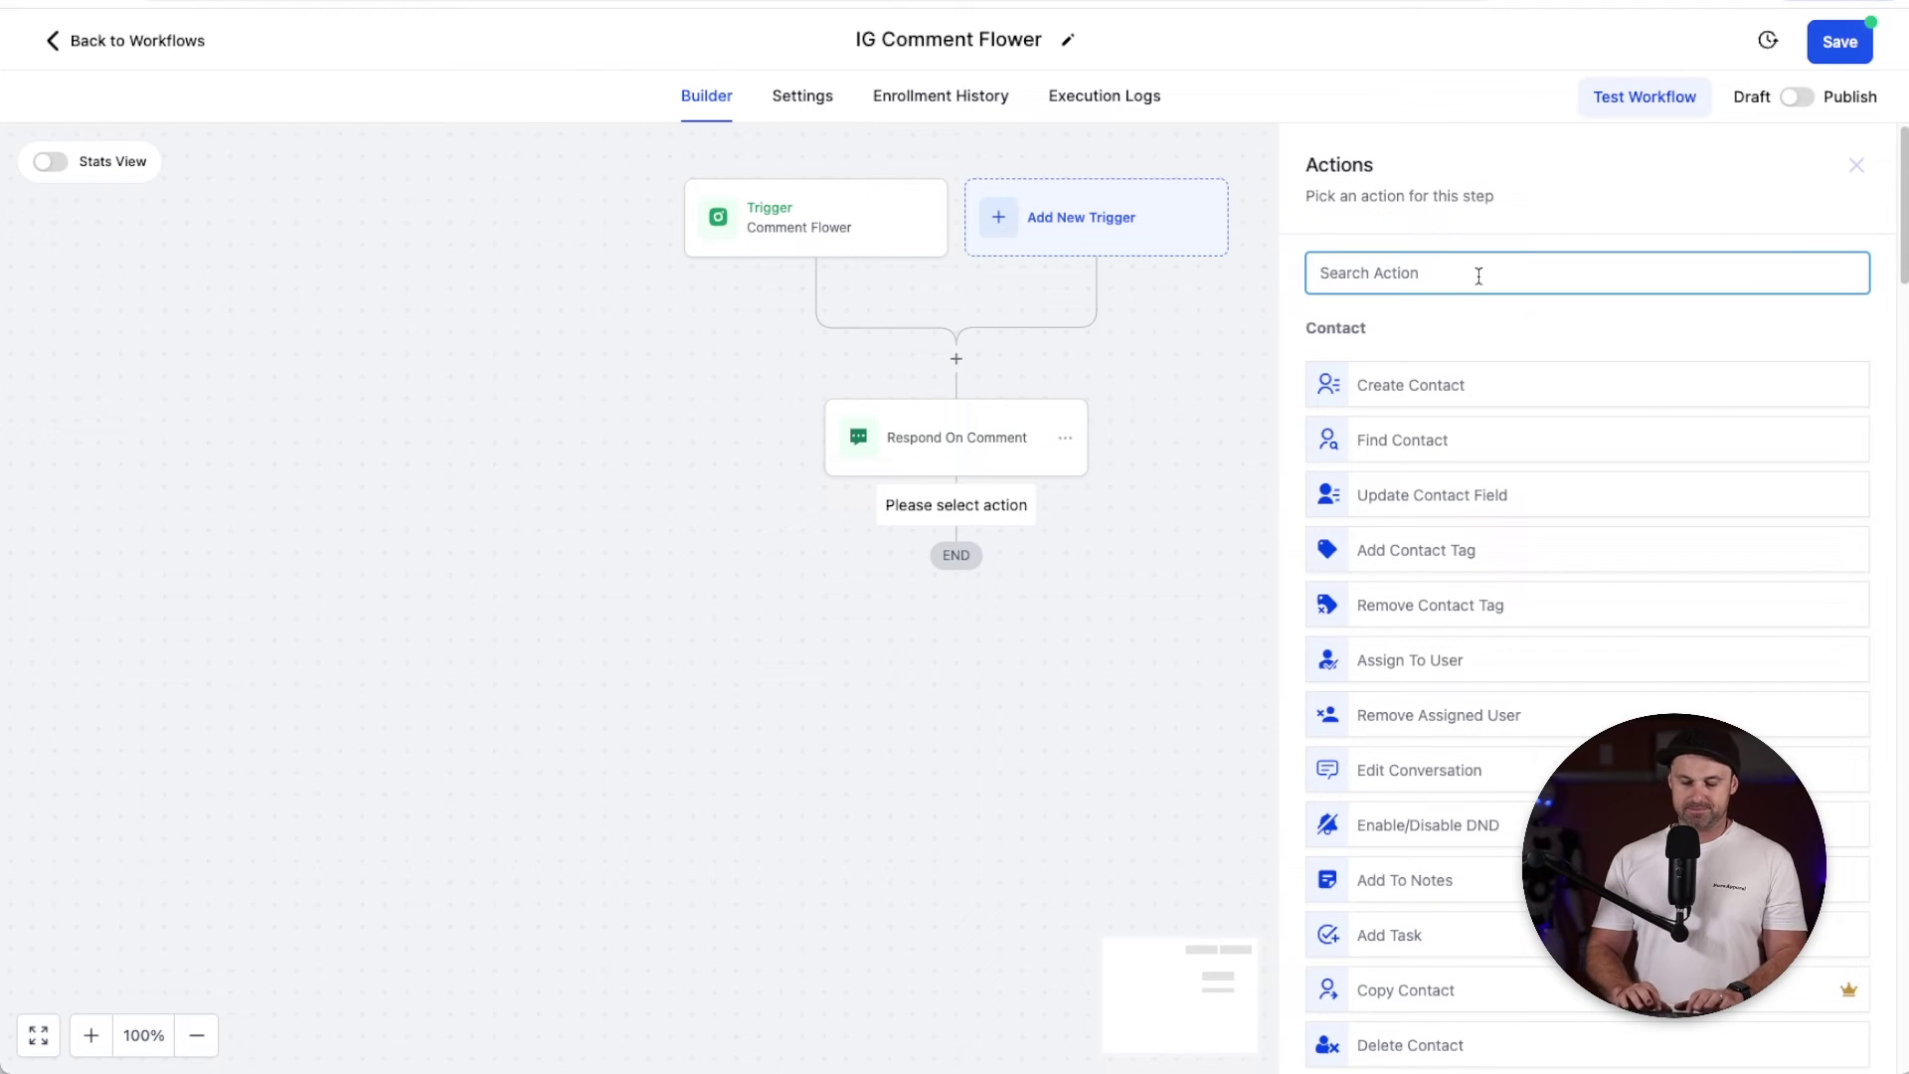
type("dm")
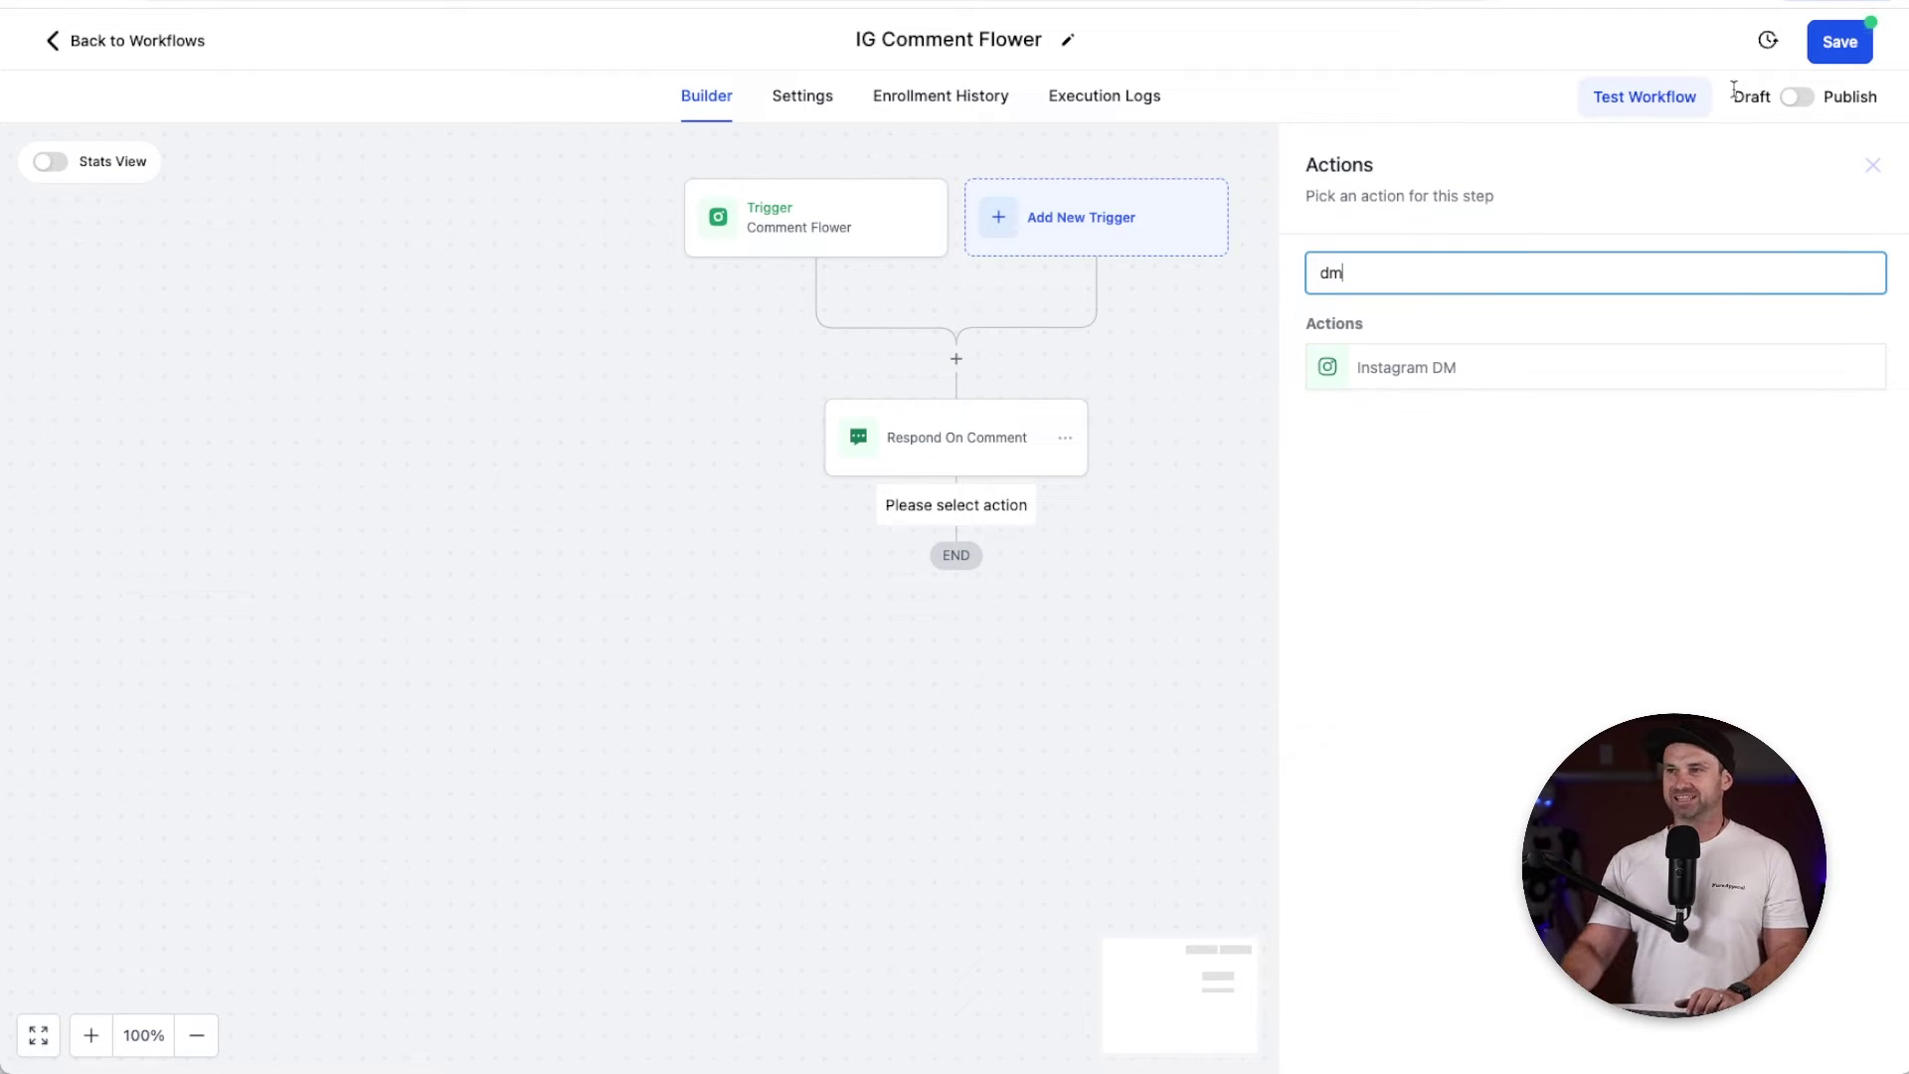
left_click(1411, 376)
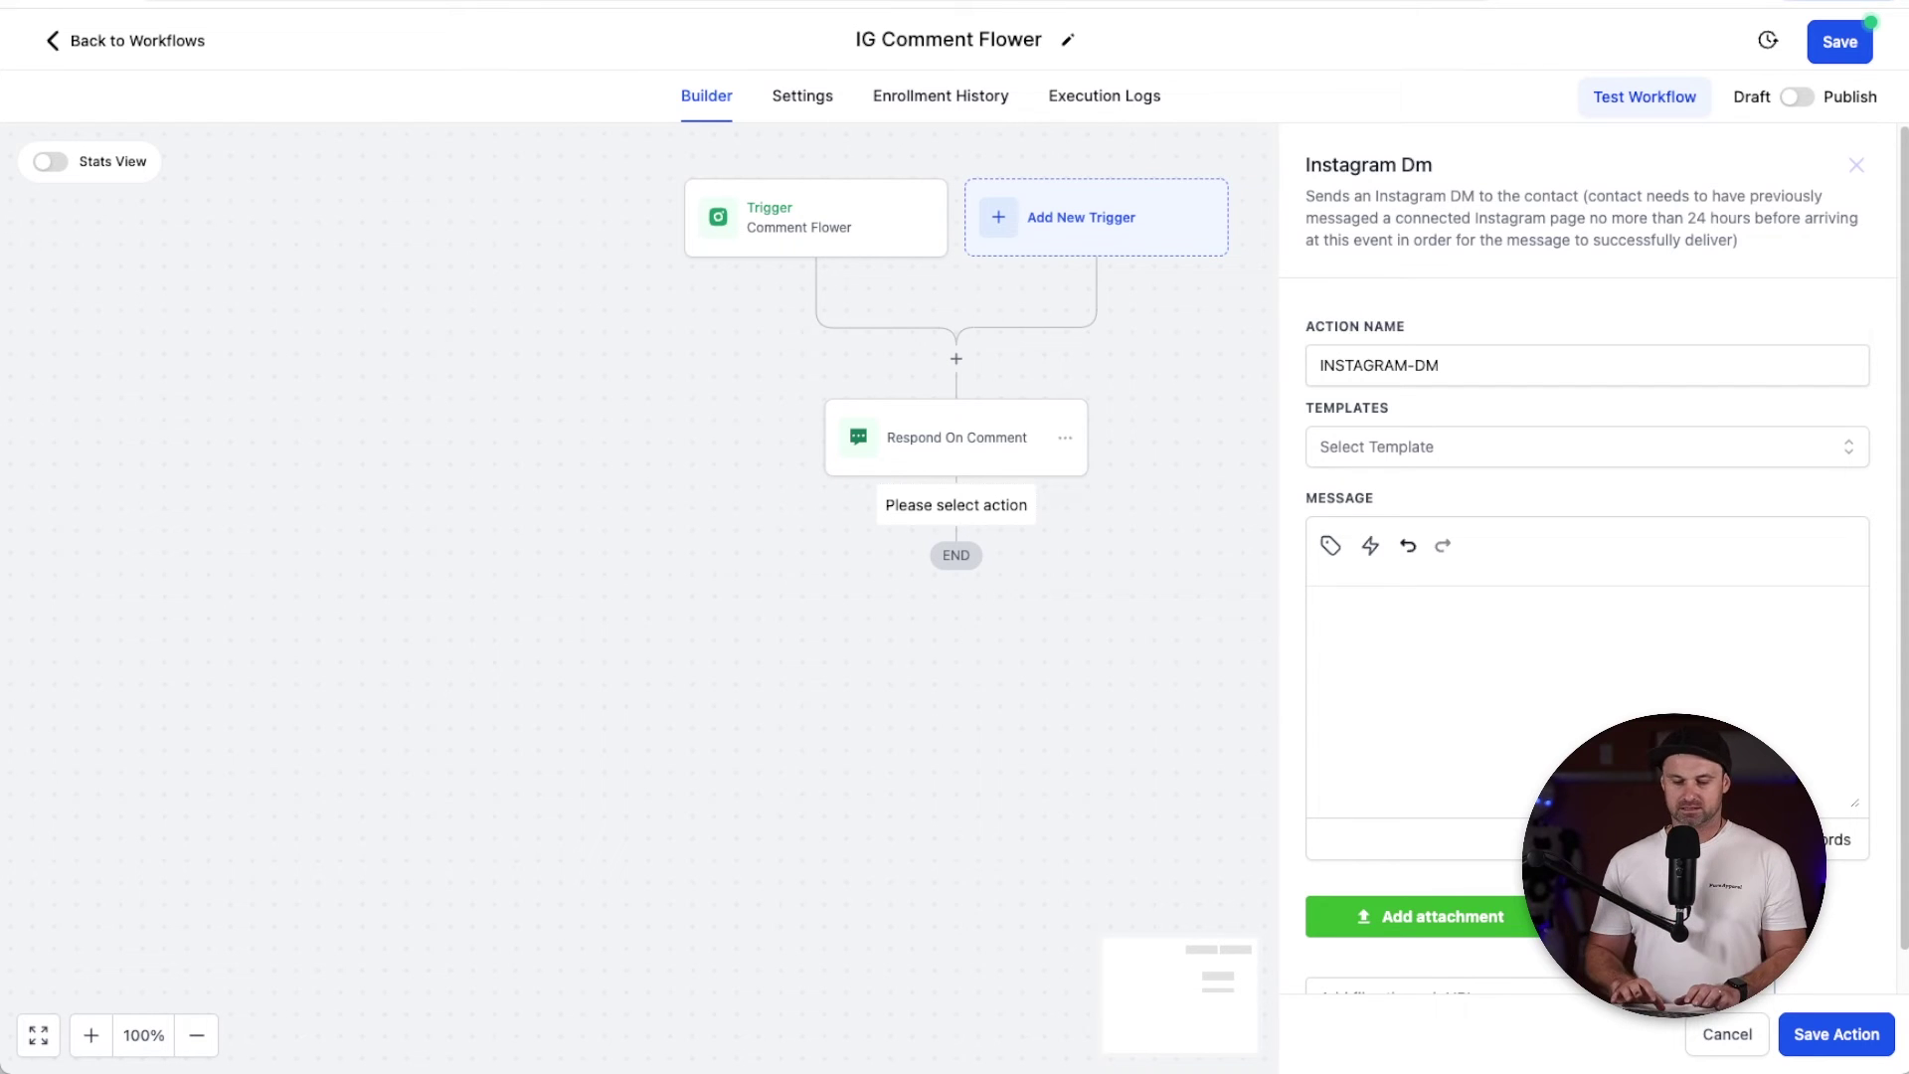
type("Hey")
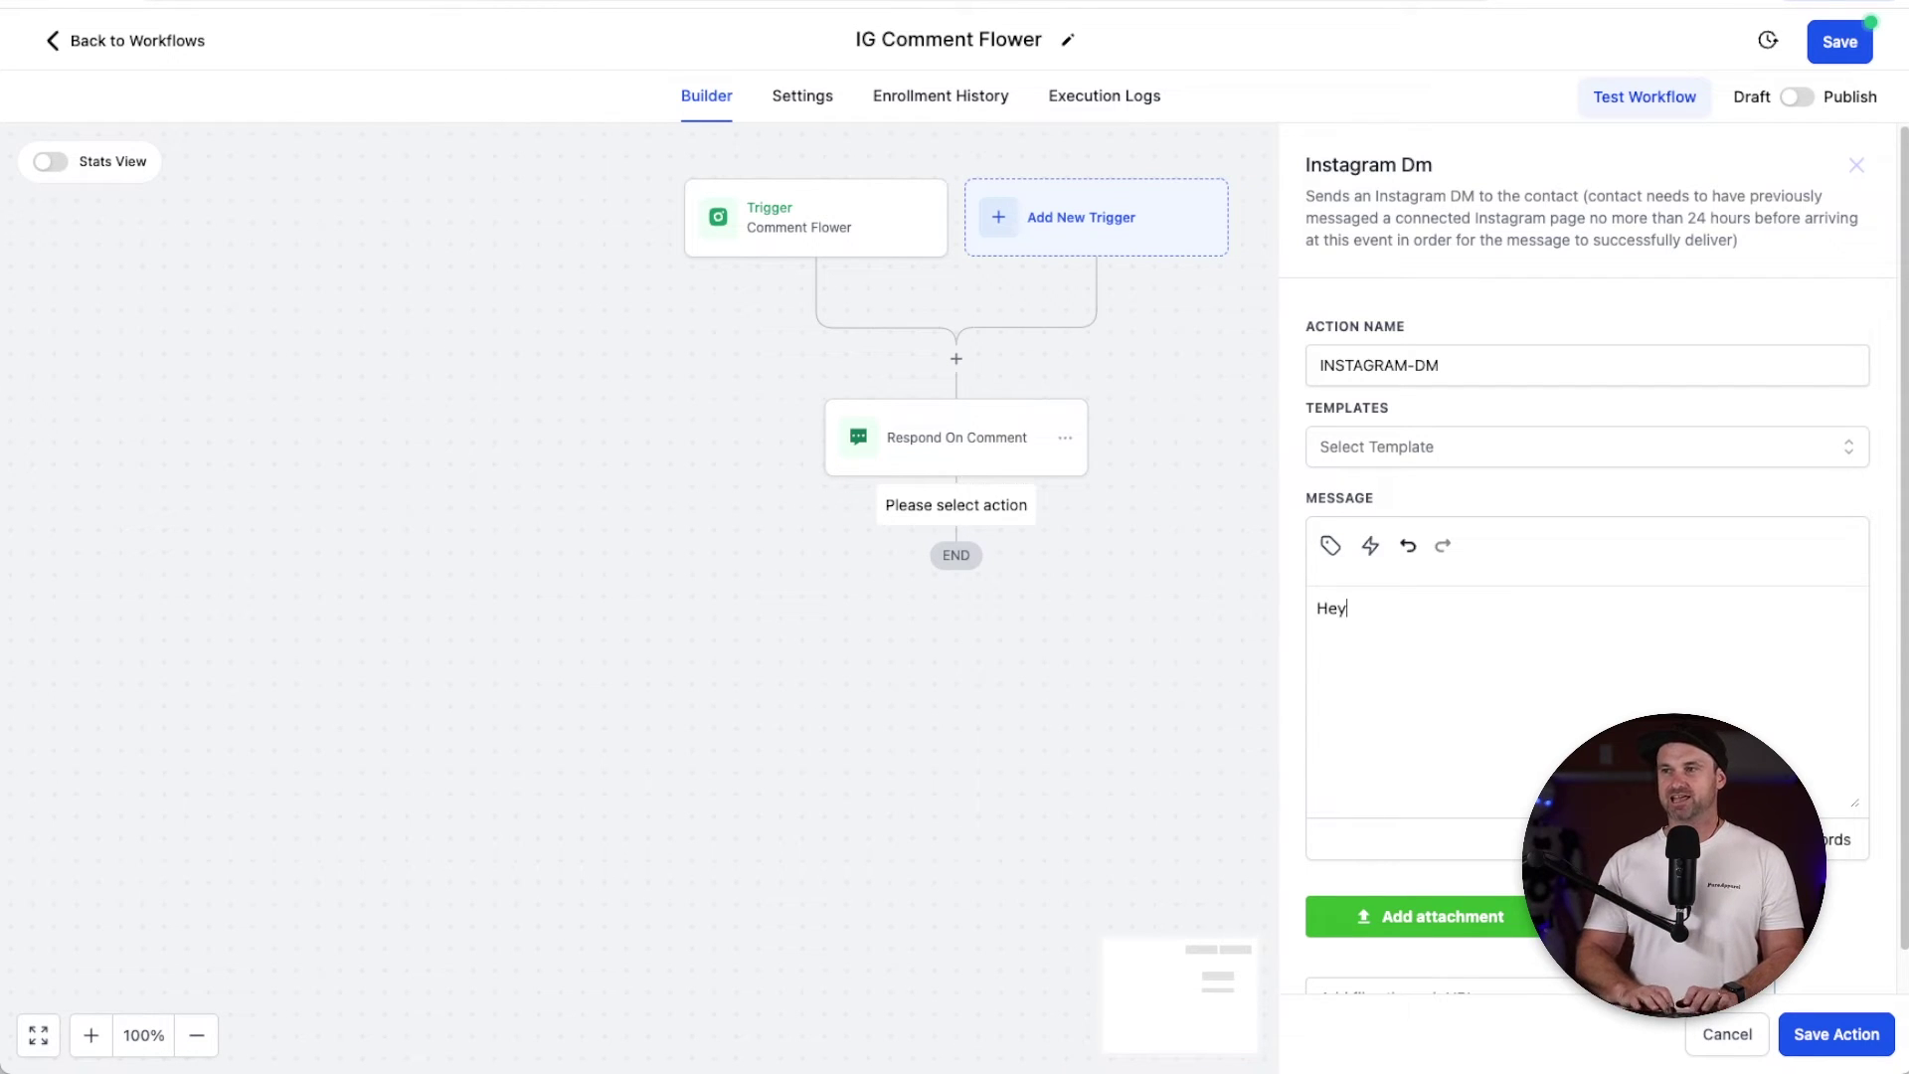
type(", thanks f")
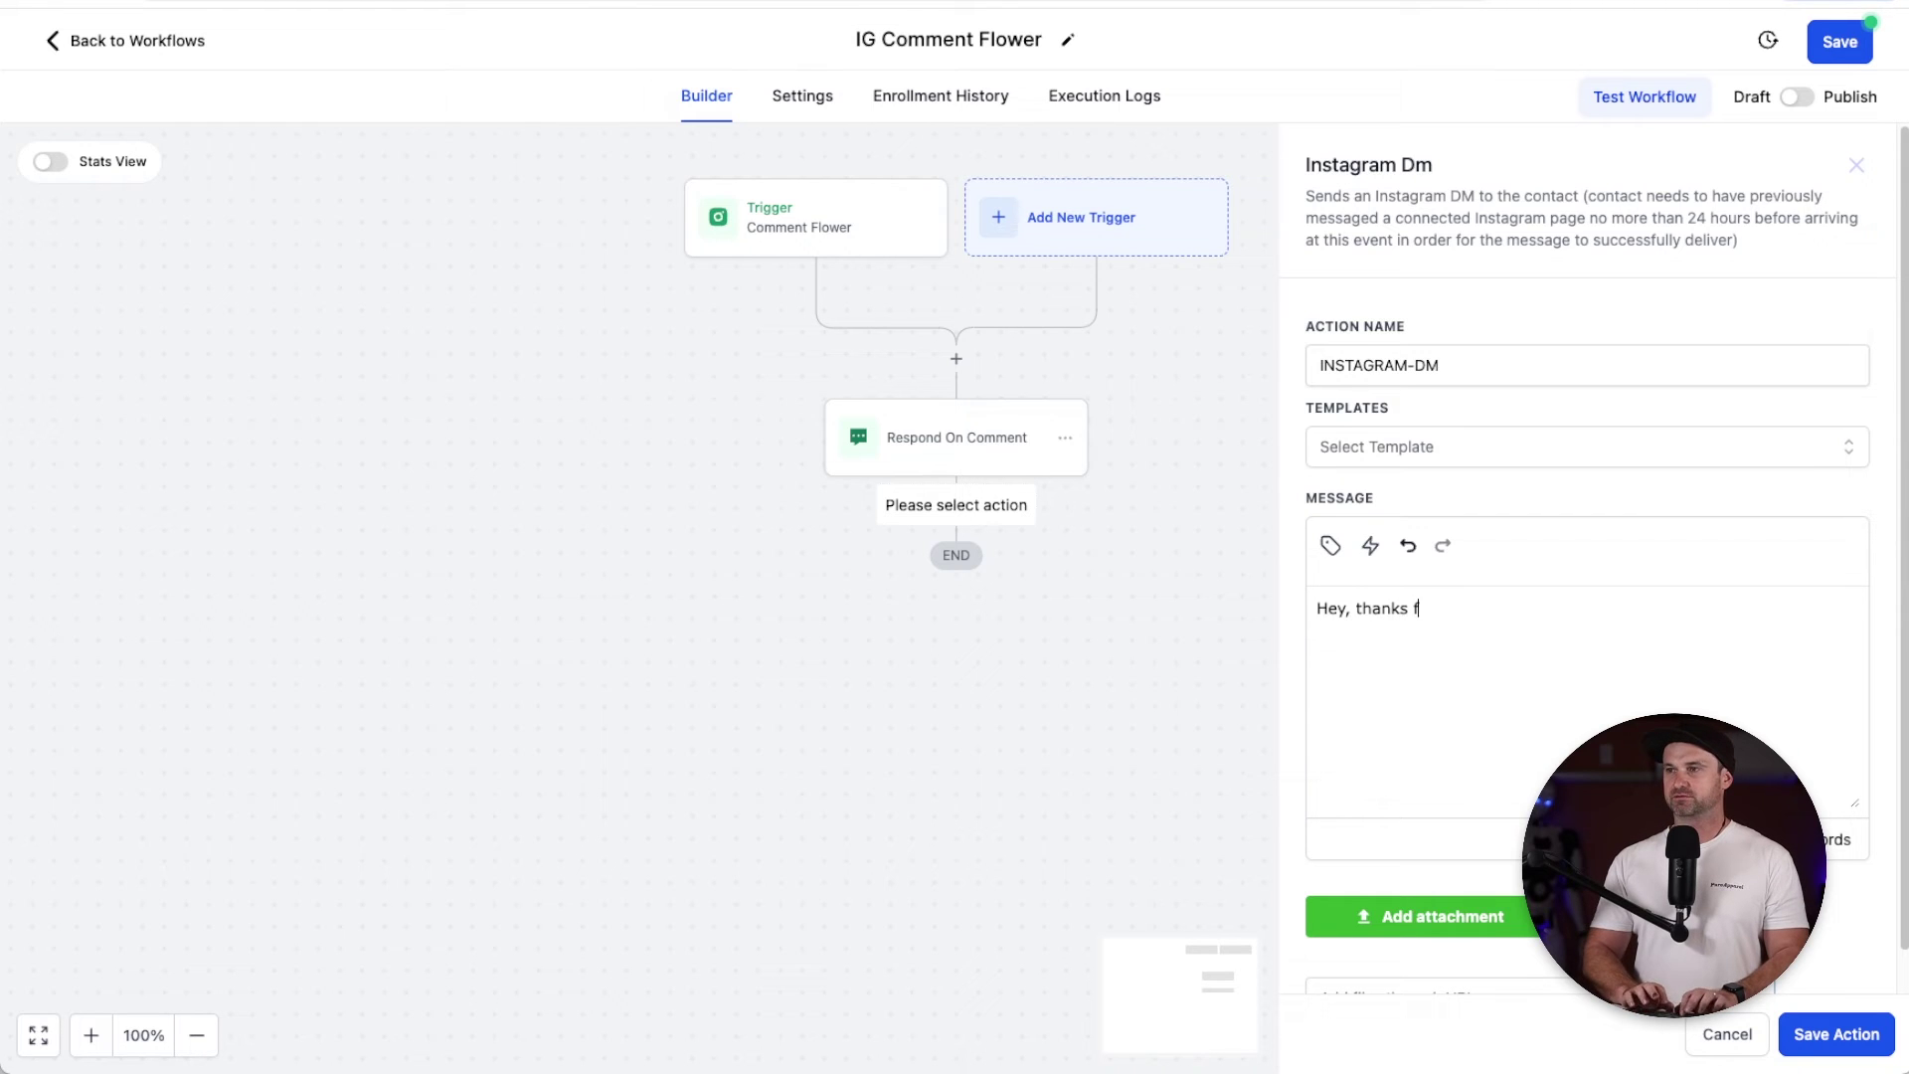
type("or shiowing interes")
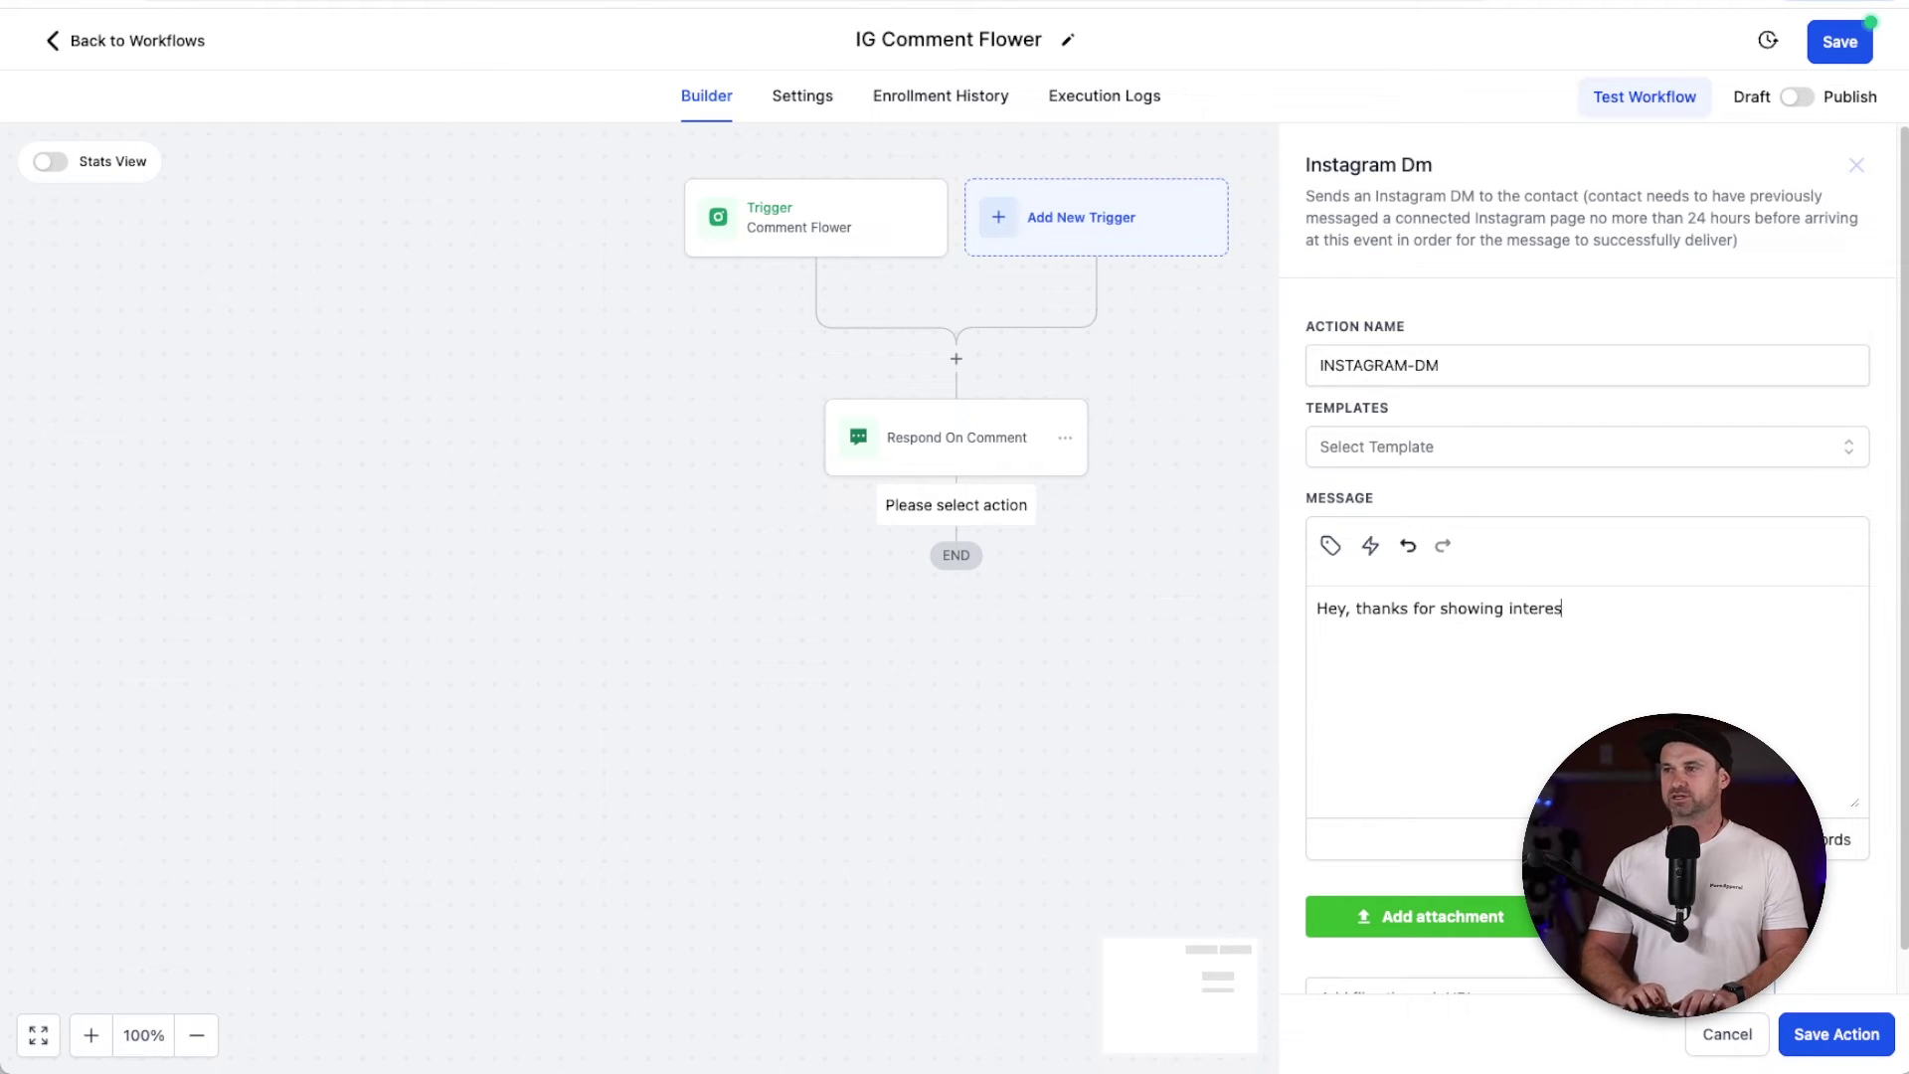
type("t in the flower of li")
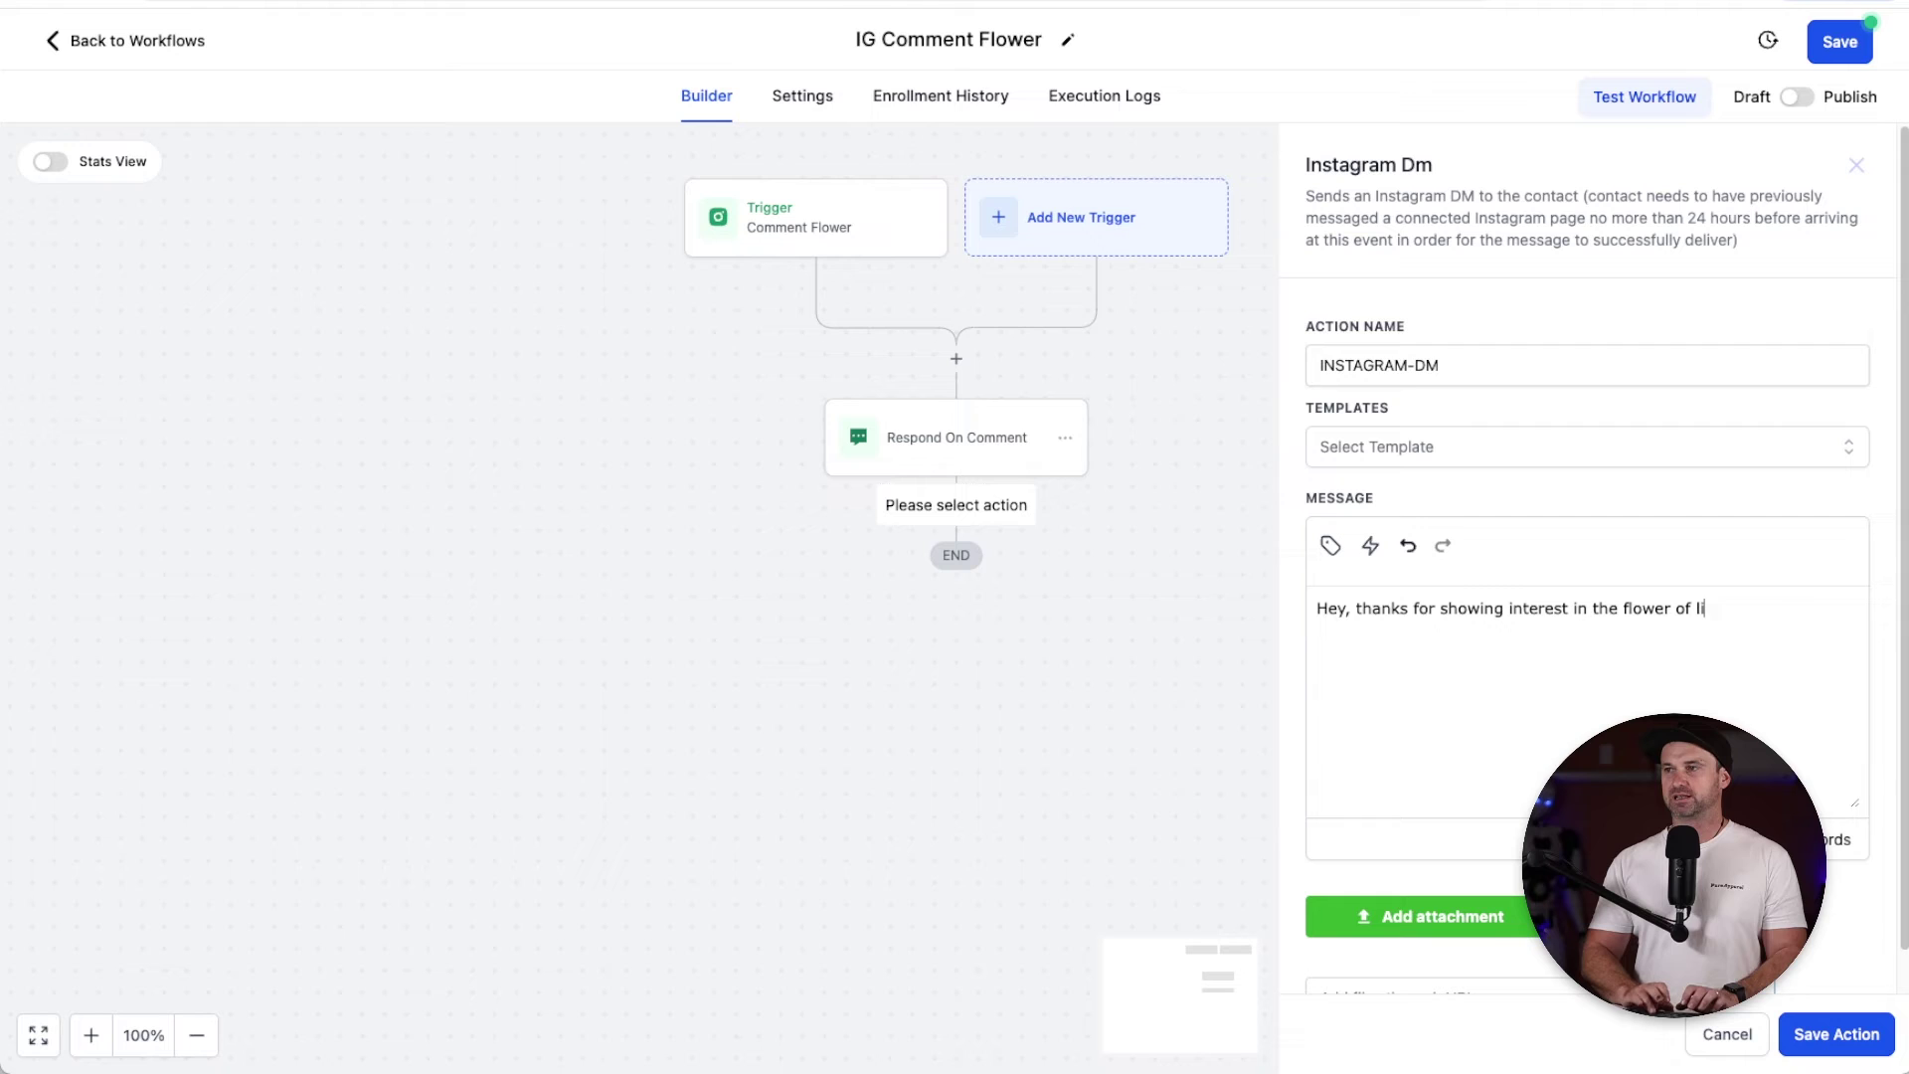
type("fe template Icr")
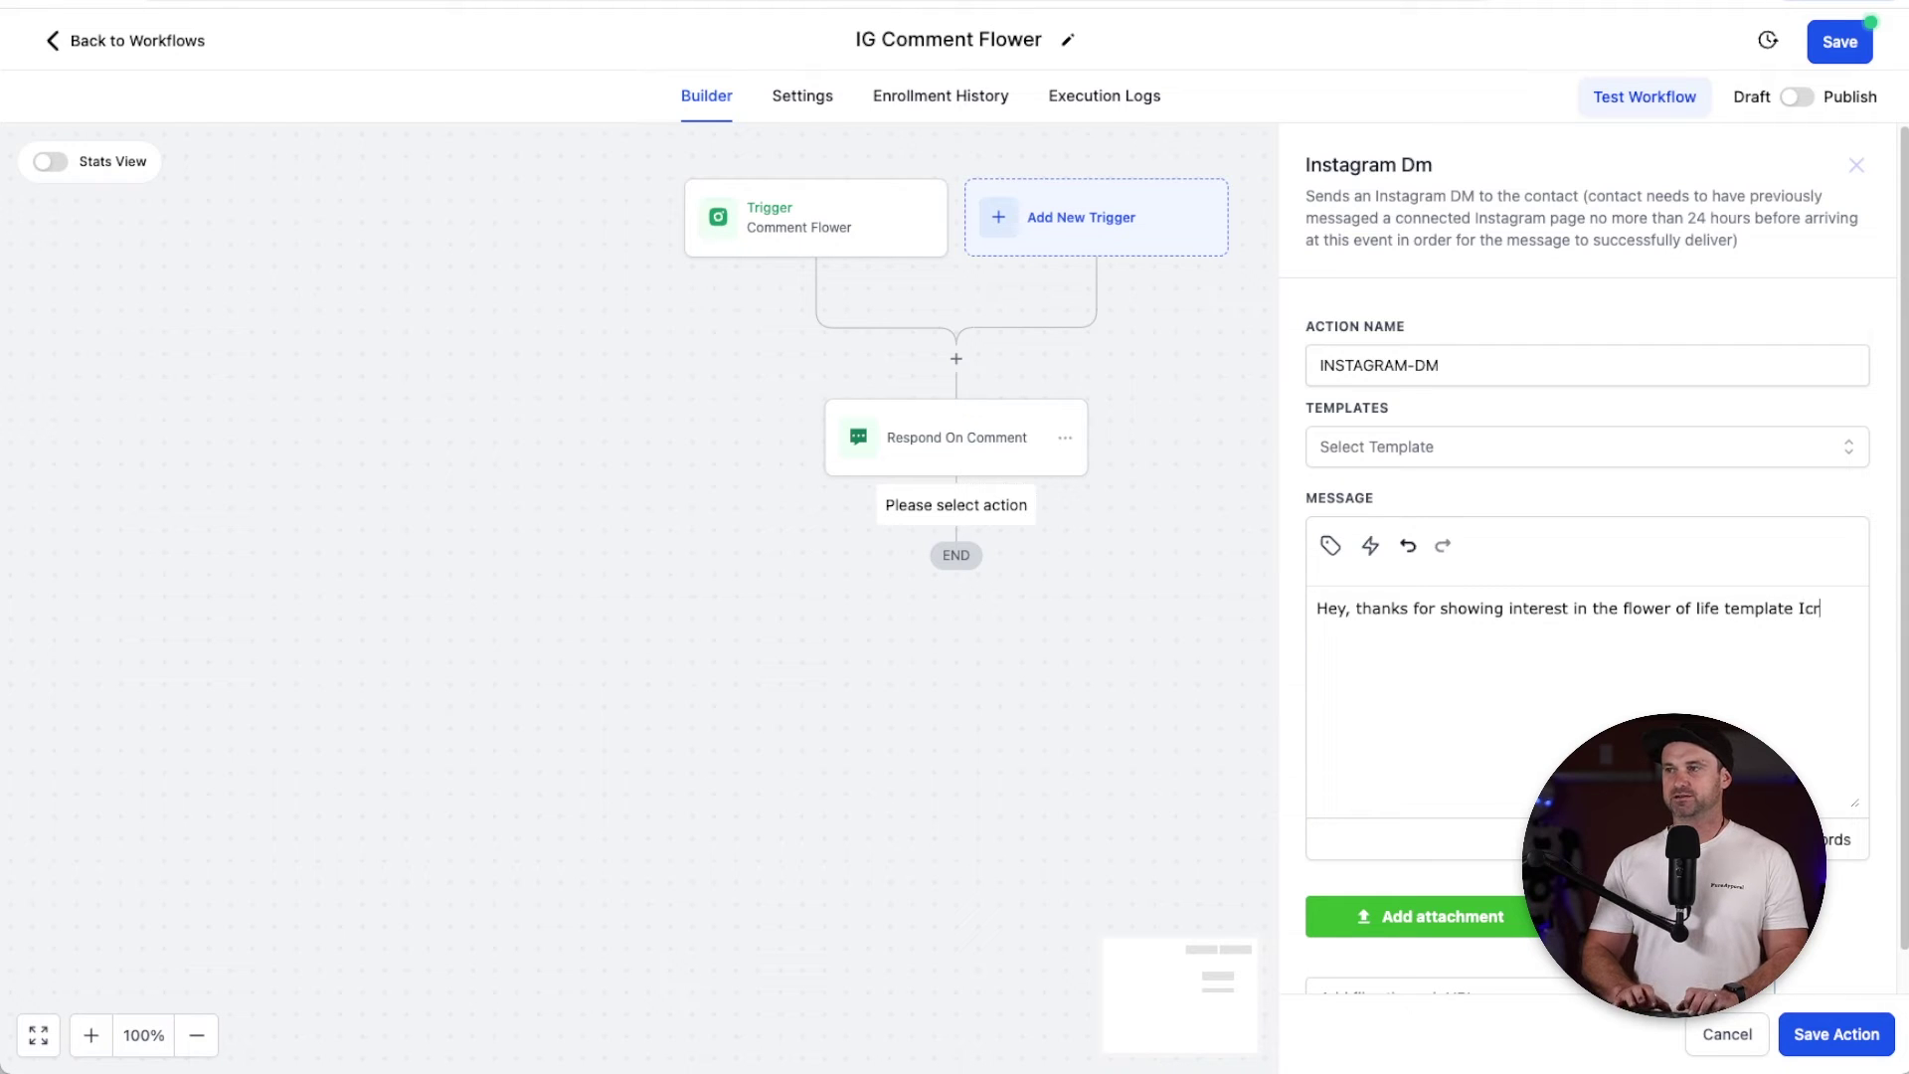
type("eated, you can ")
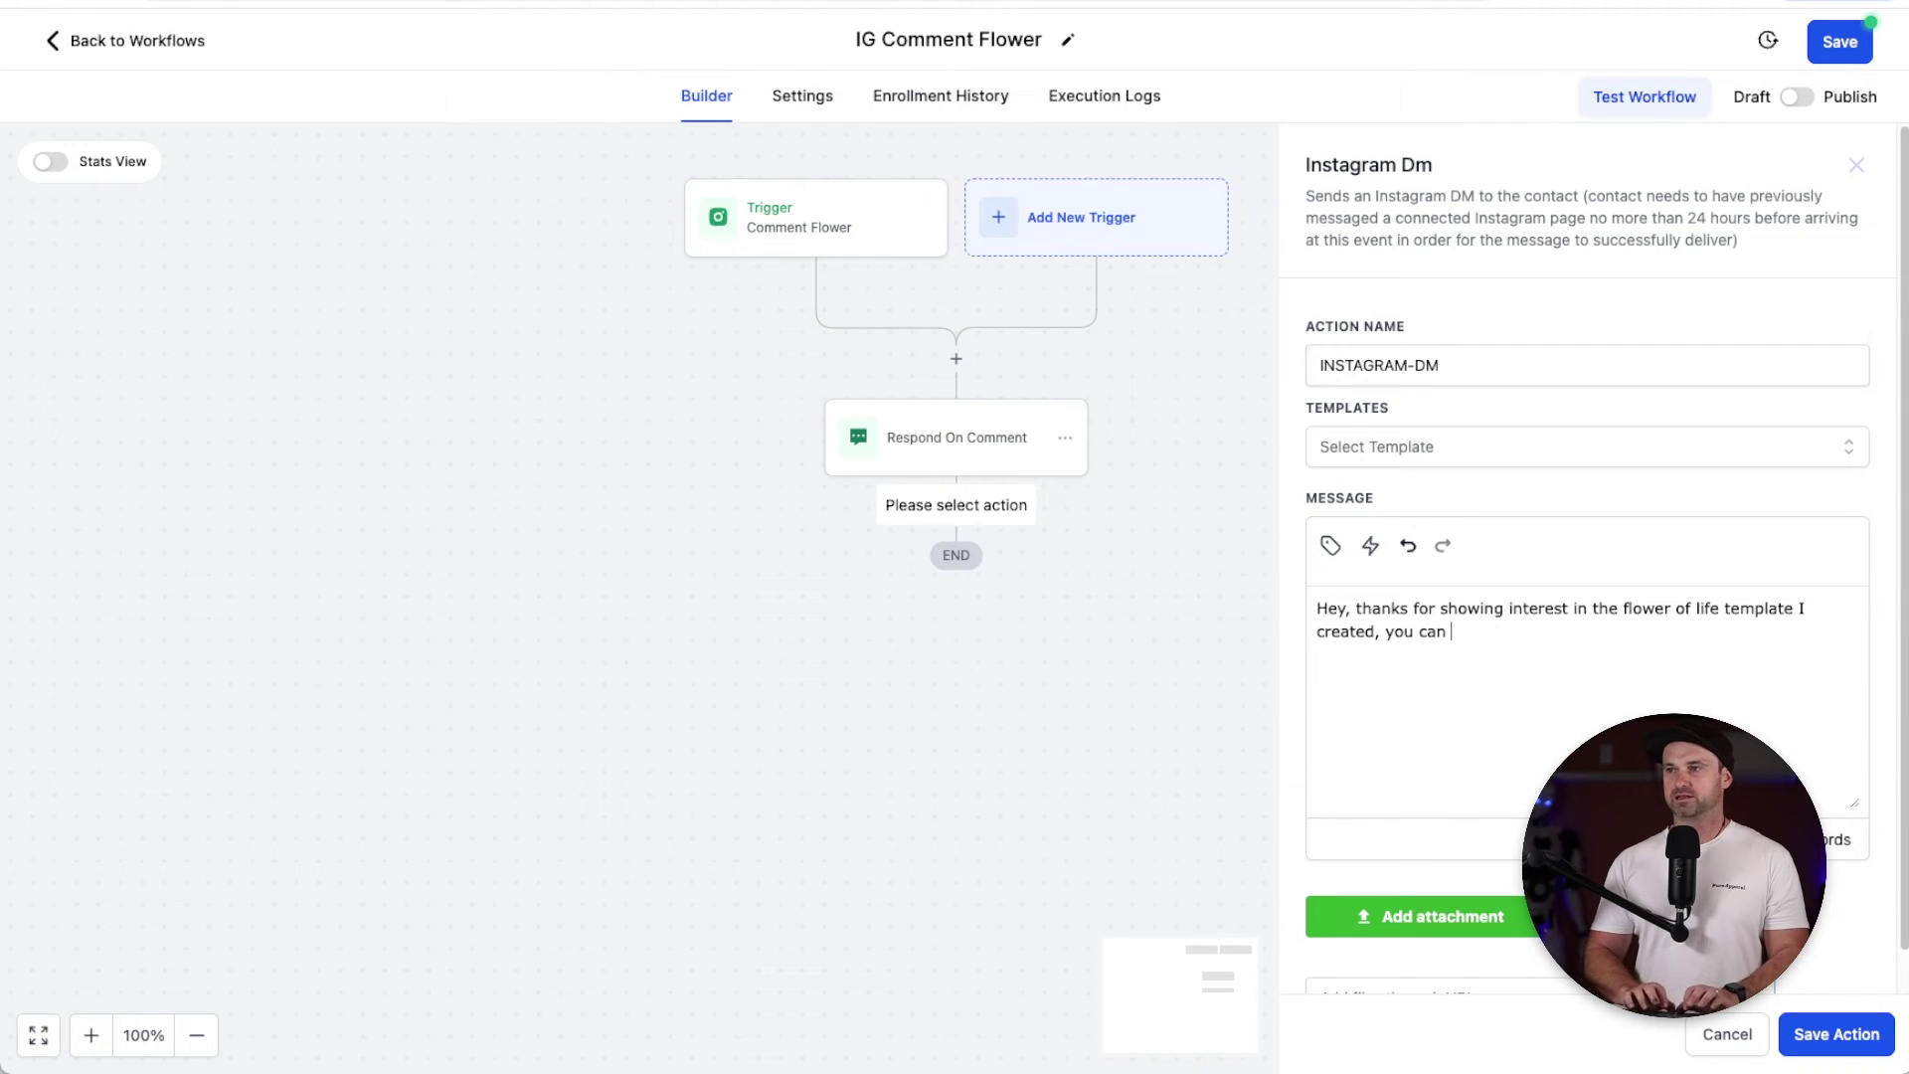
type("download it here https")
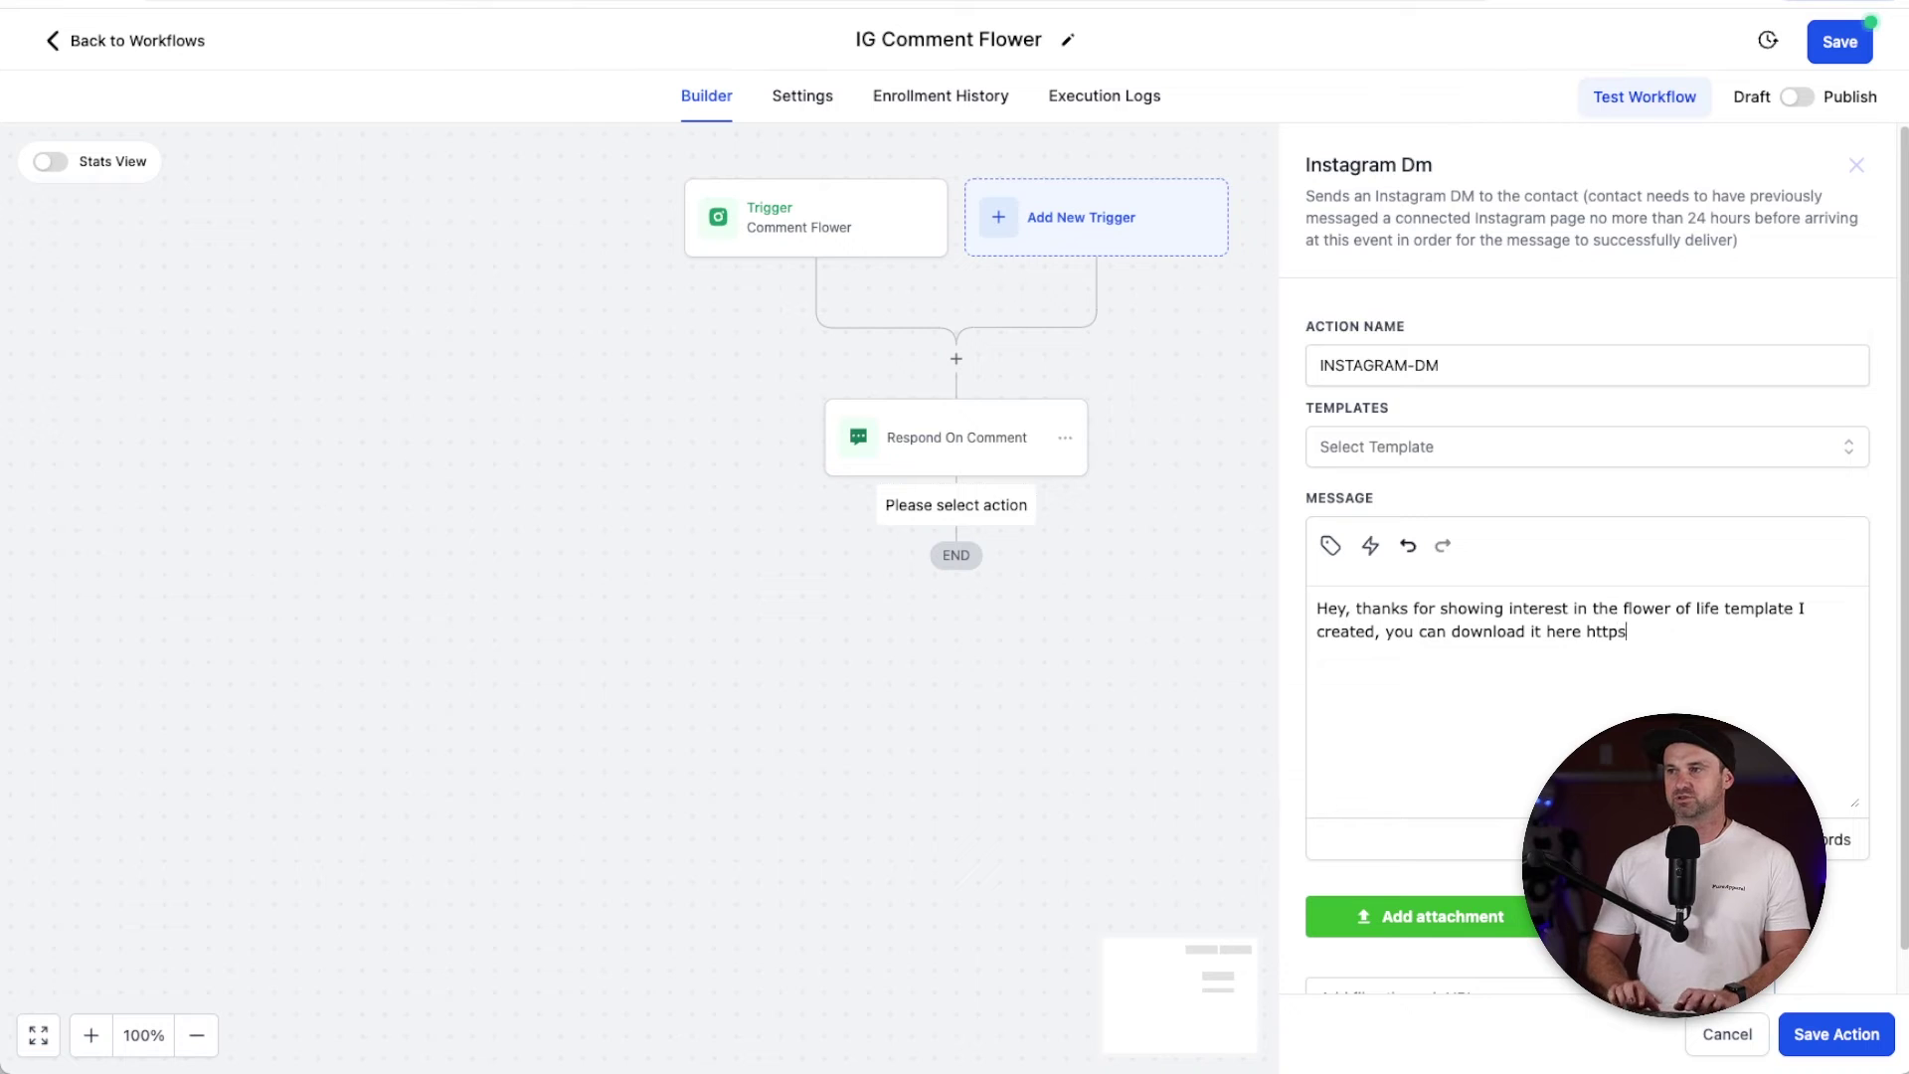
type("://funnelsc")
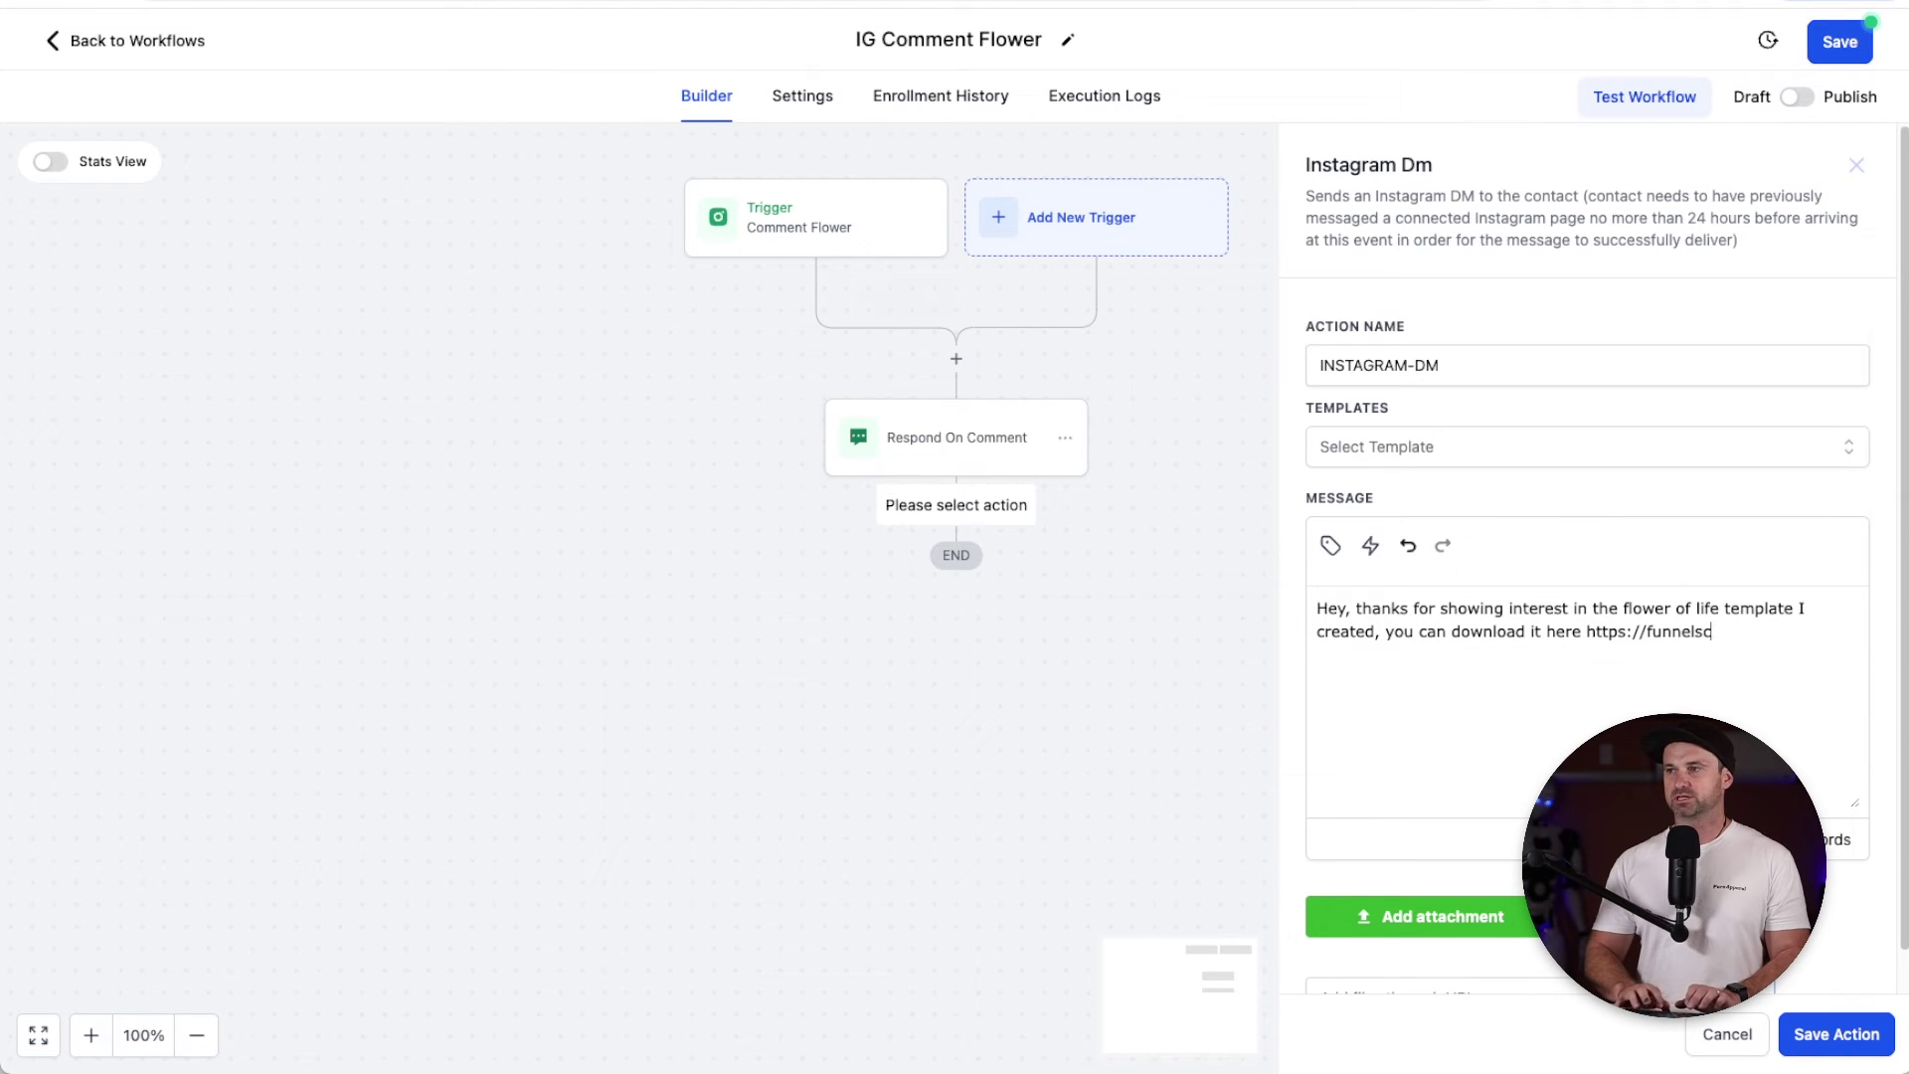
type("ene.com")
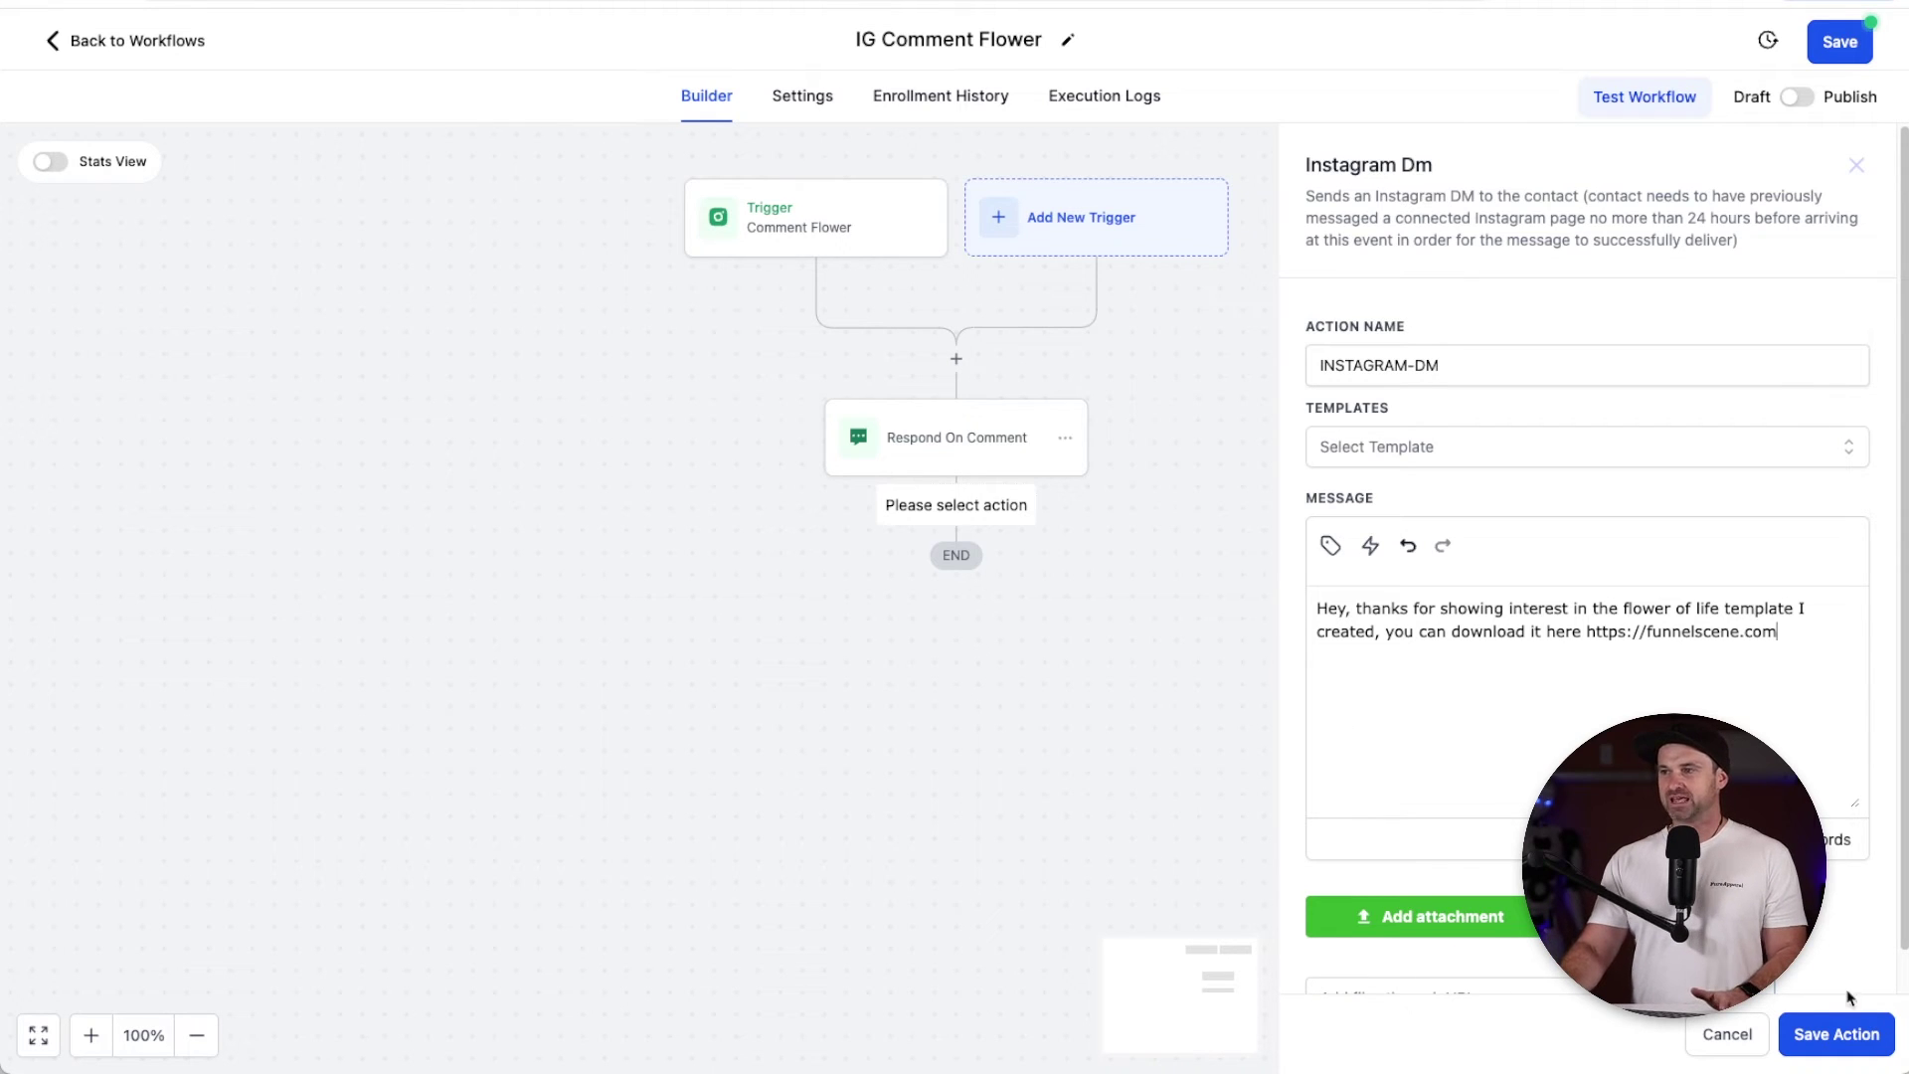
scroll(1812, 1002, "down", 1)
- Save the DM action, switch the workflow from Draft to Publish, and save it
left_click(1817, 1031)
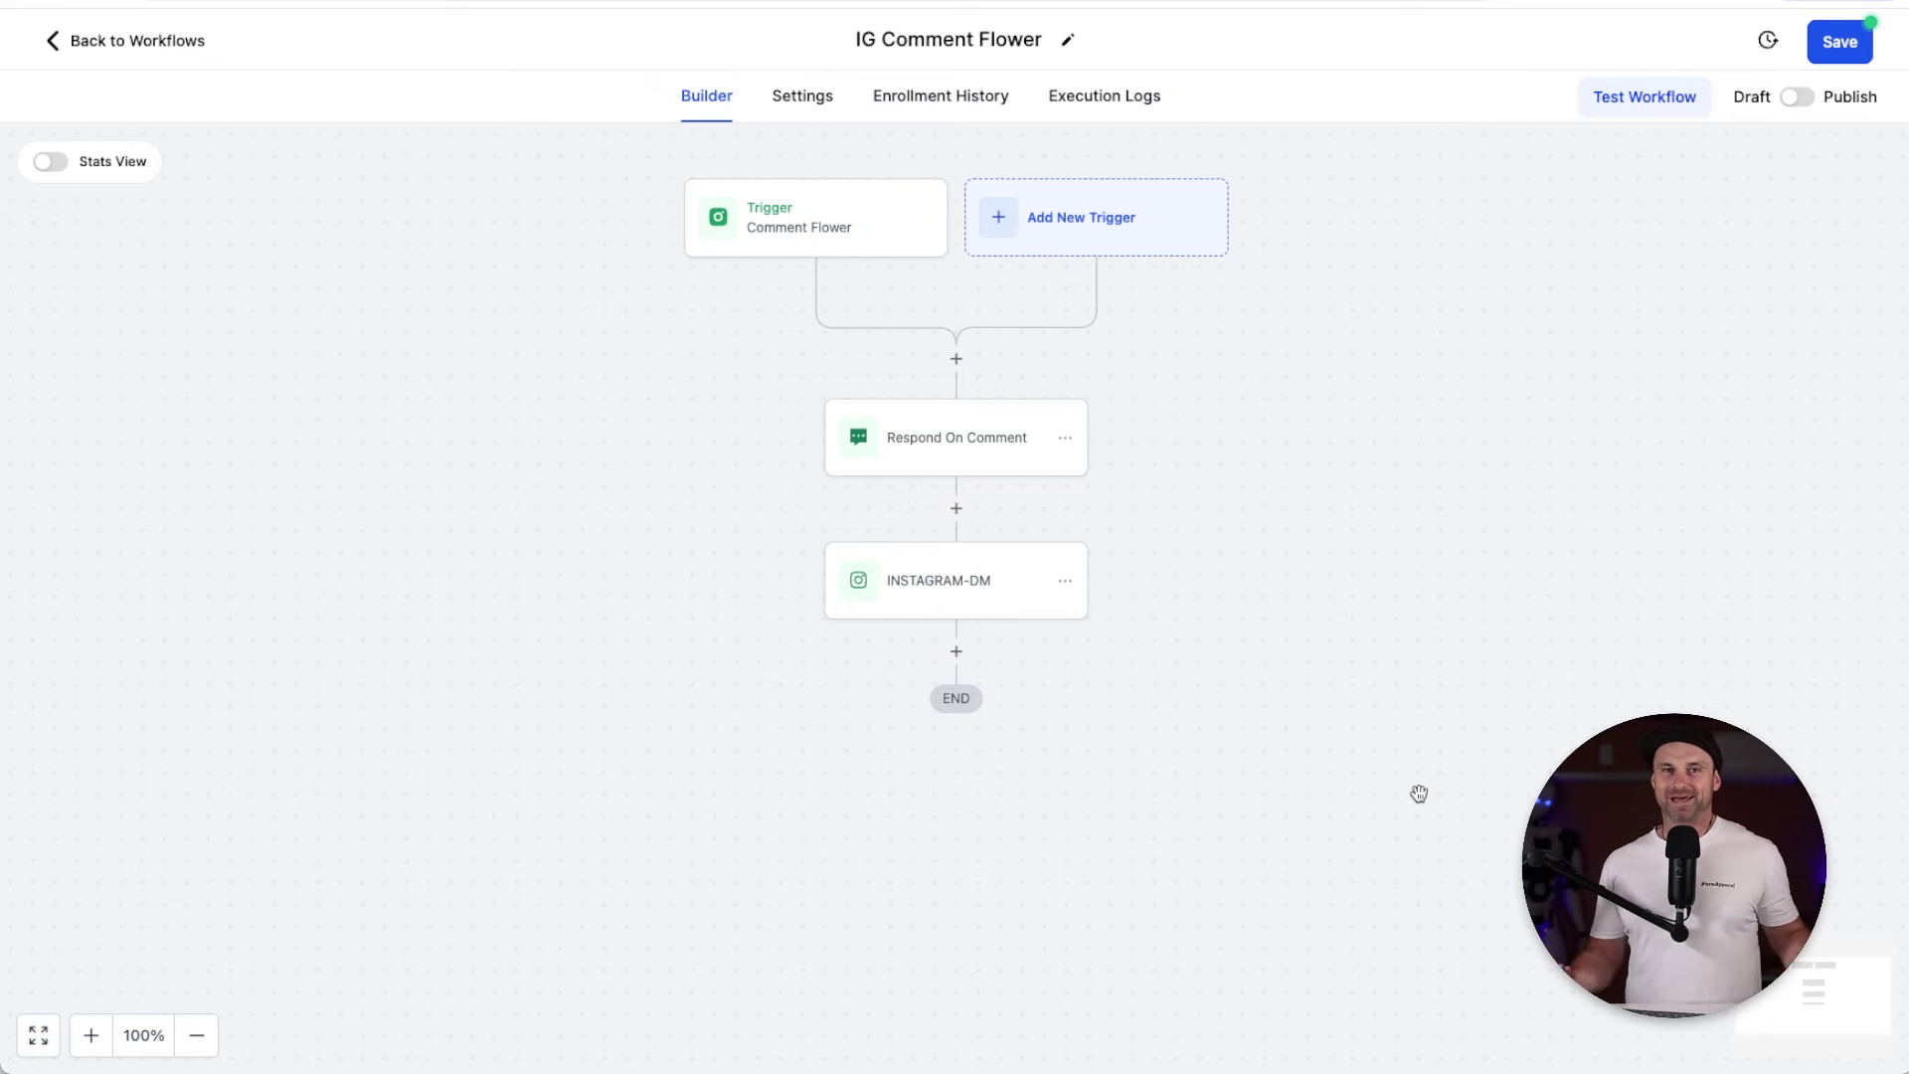
left_click(1793, 97)
left_click(1835, 44)
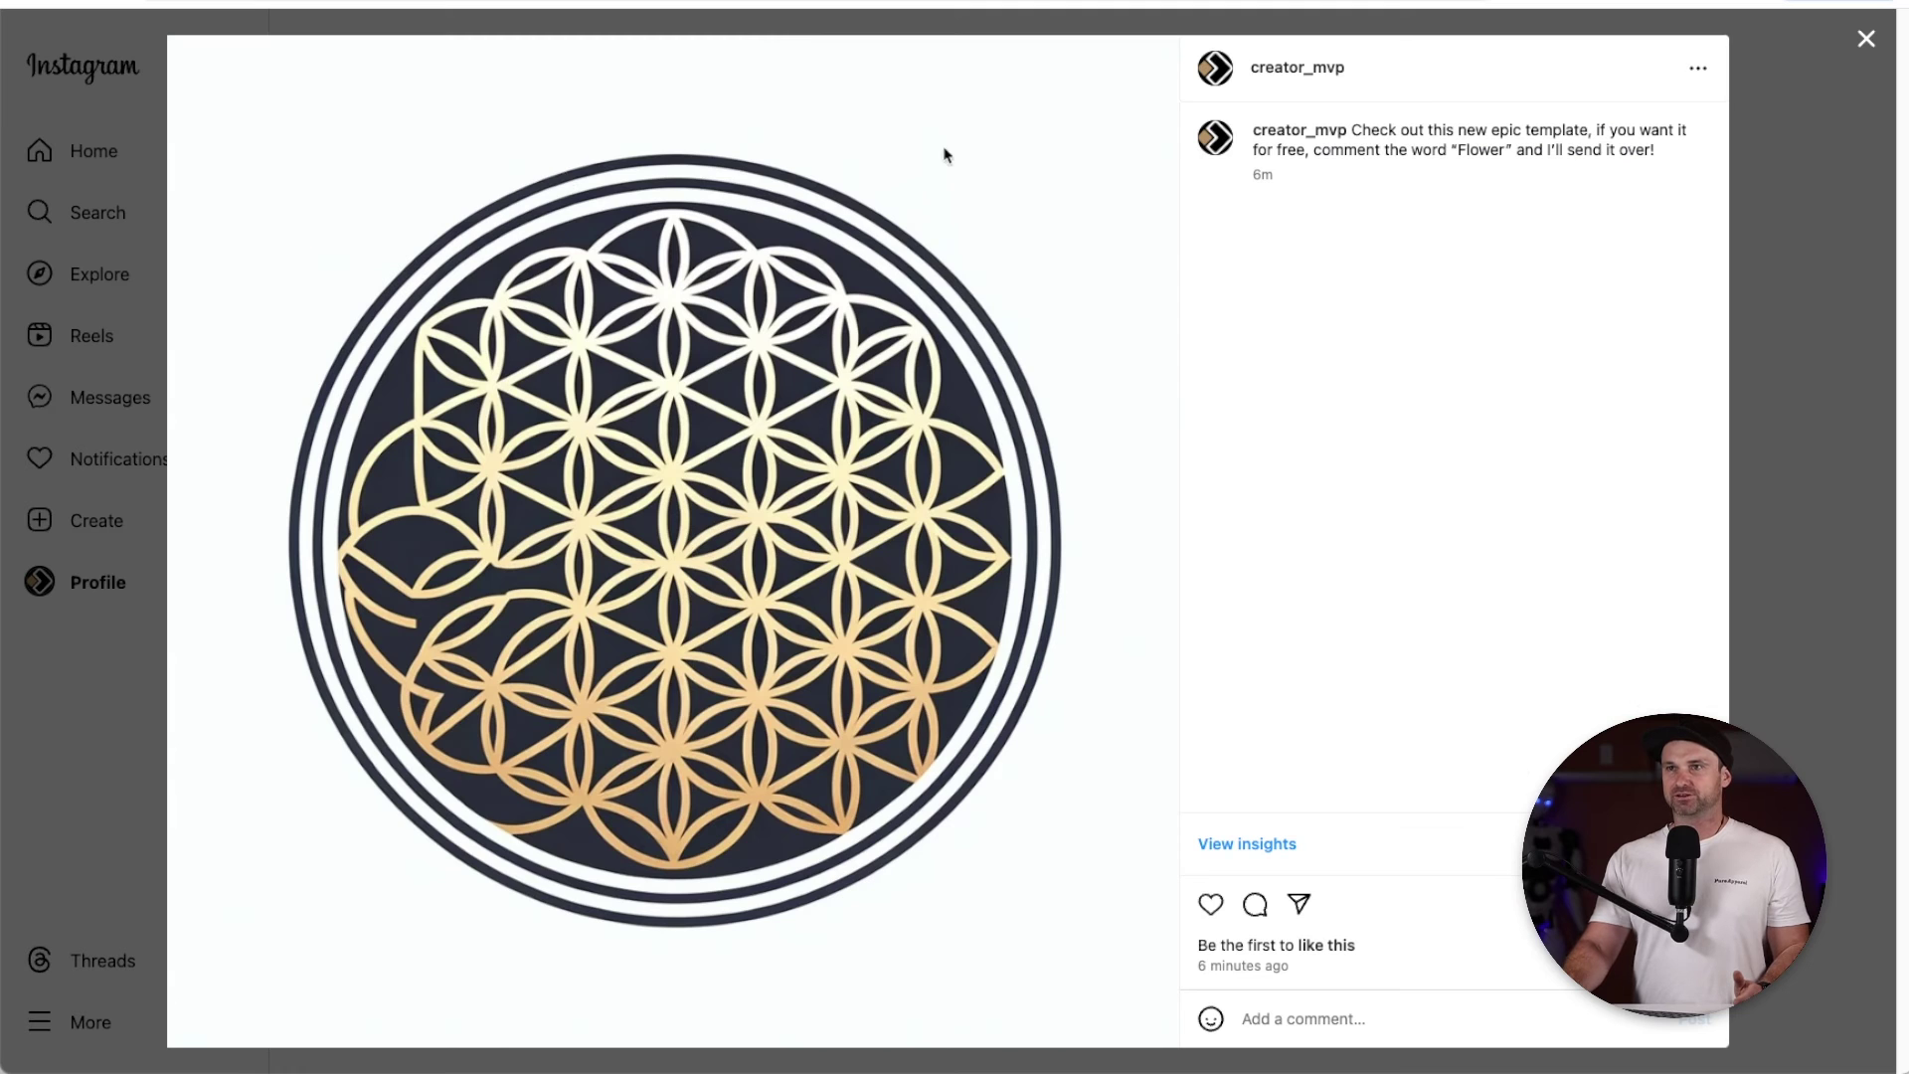
- Search for the creator_mvp account and open its flower of life template post
left_click(1867, 42)
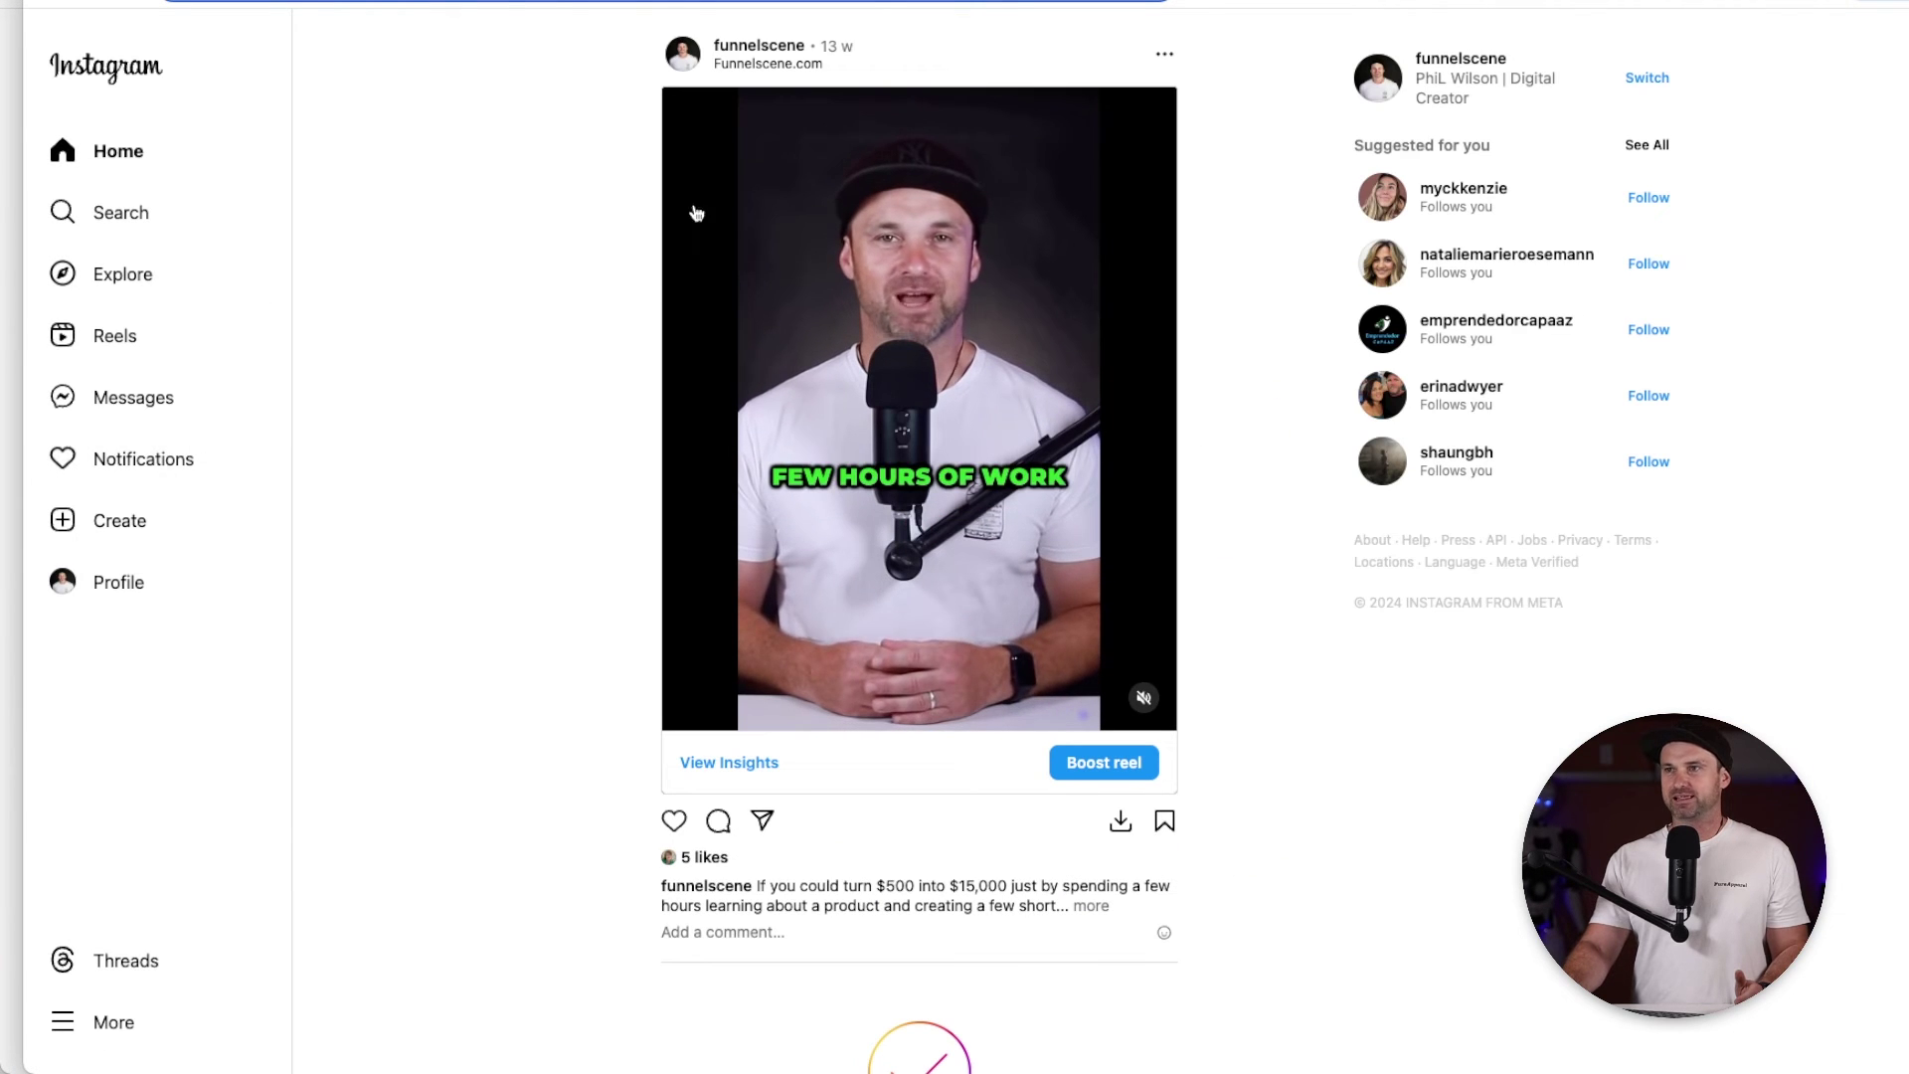
left_click(125, 219)
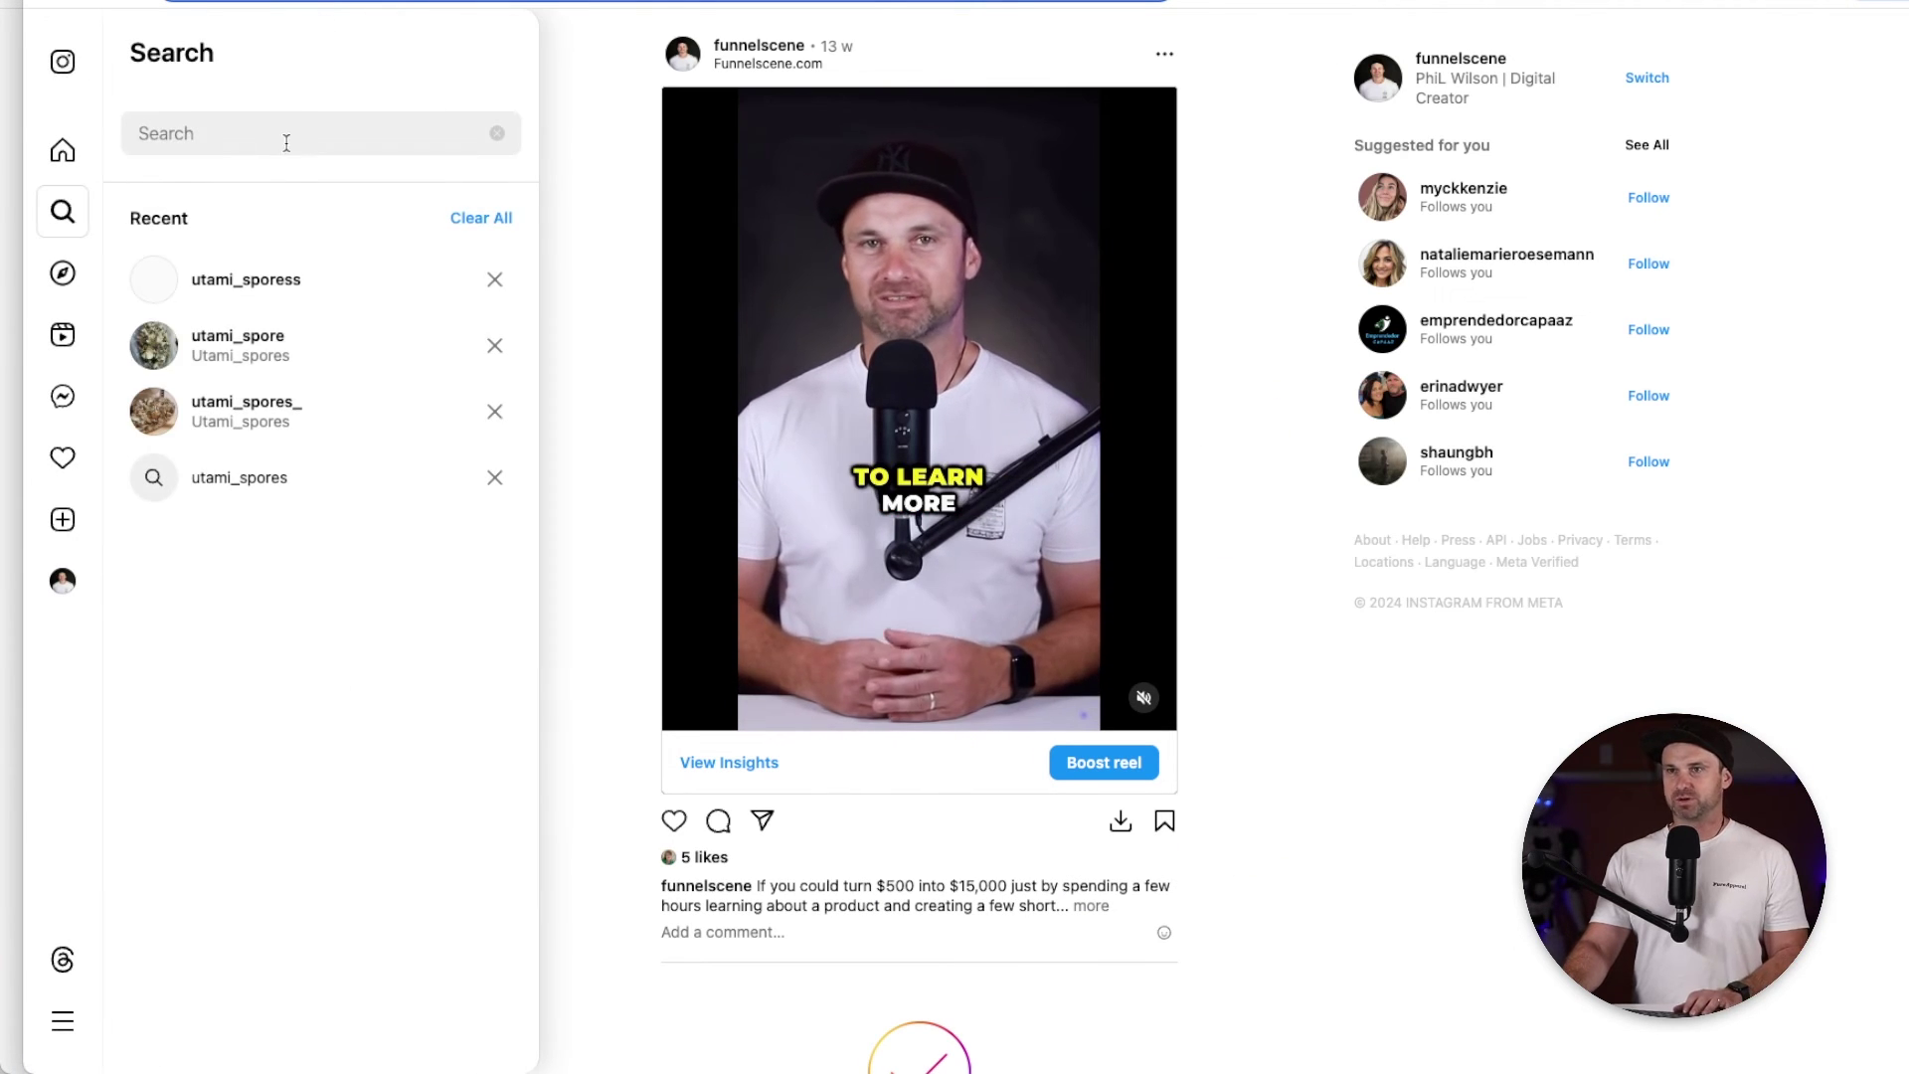
type("creator_mvp")
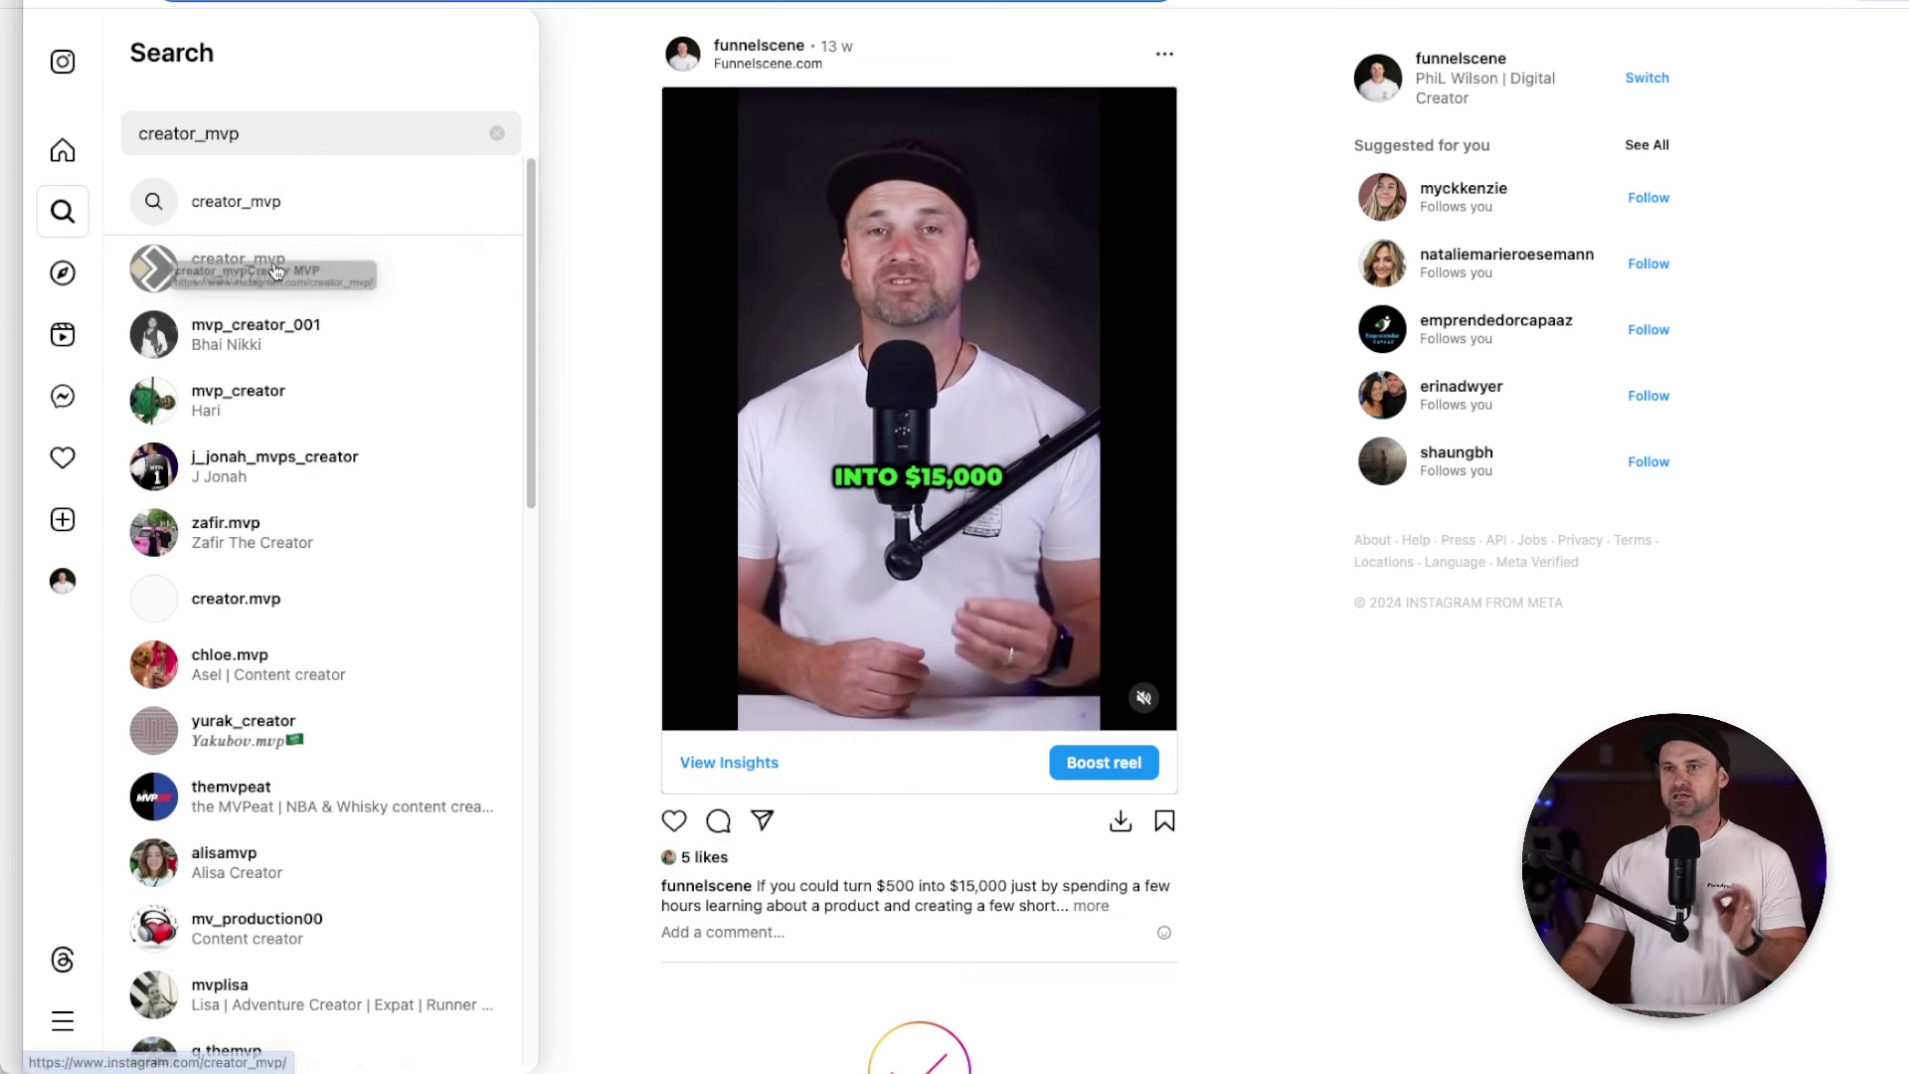
left_click(278, 270)
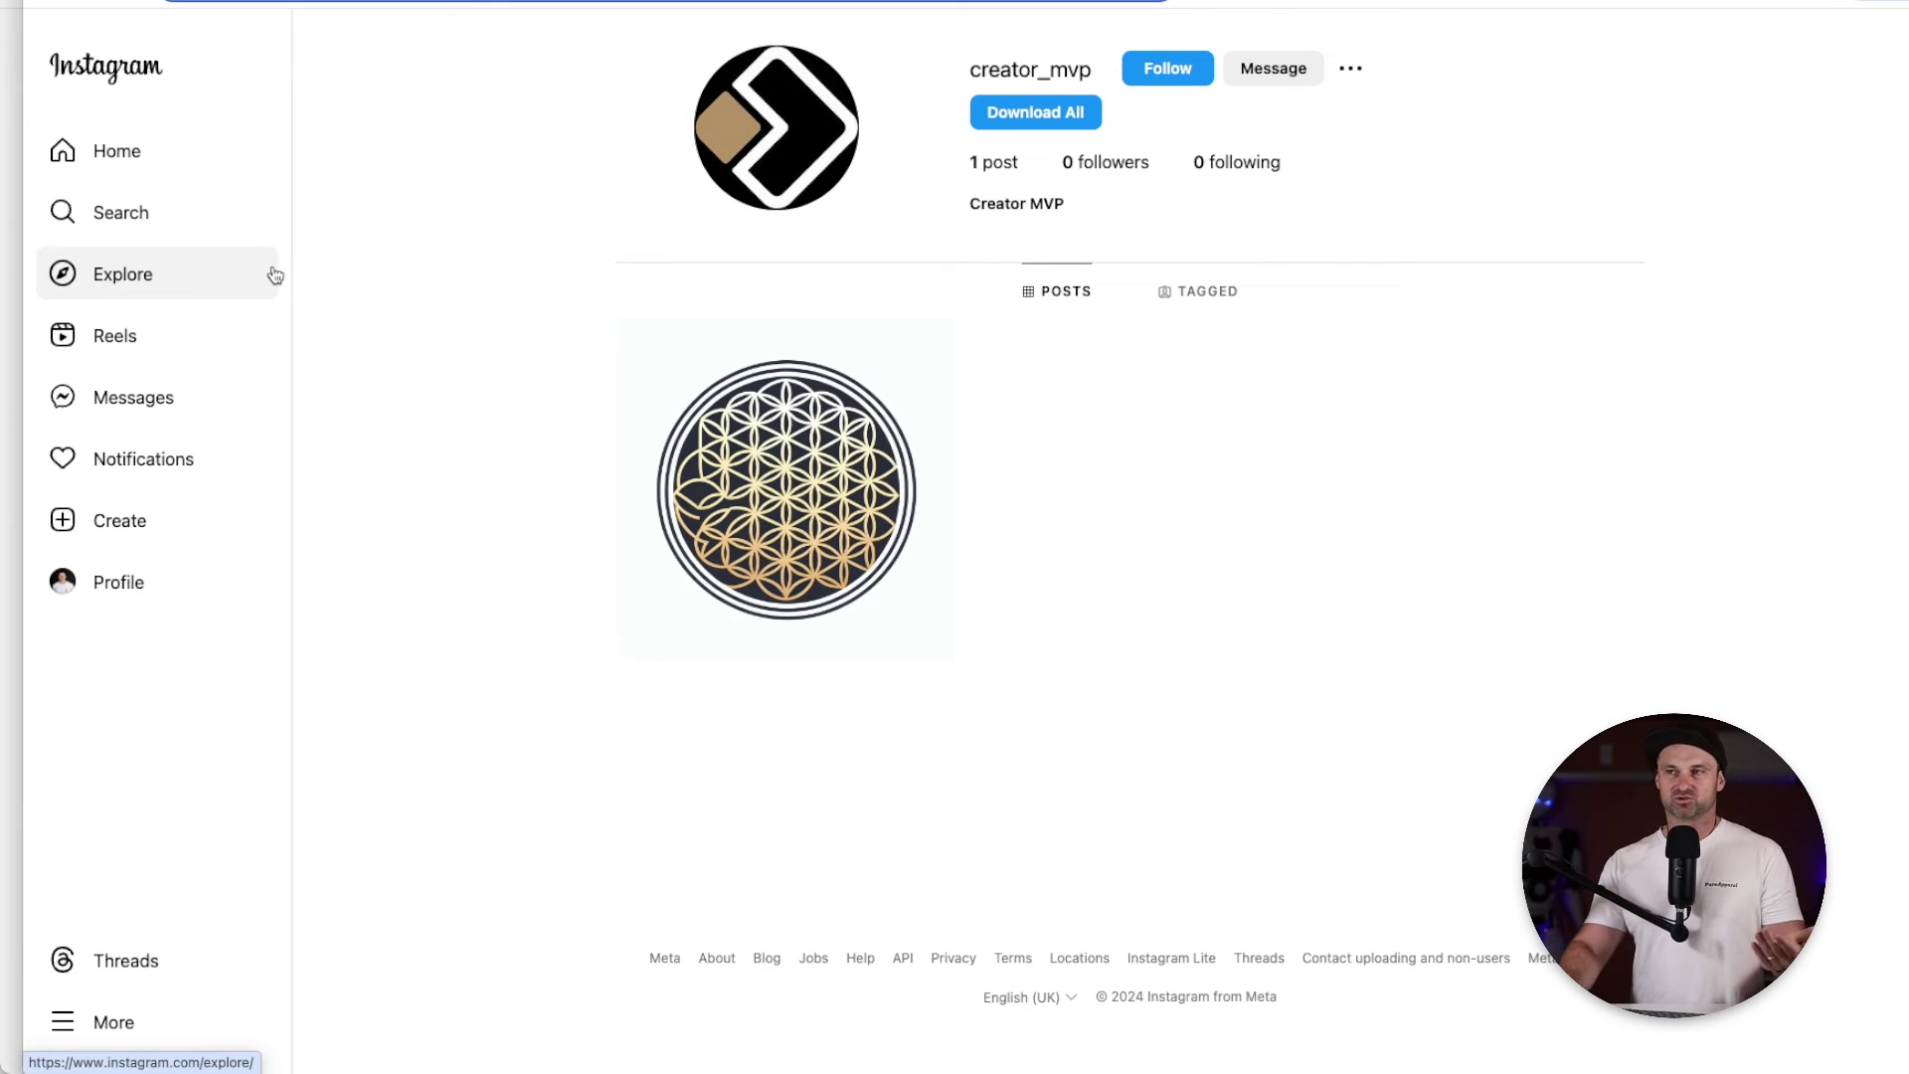
left_click(786, 466)
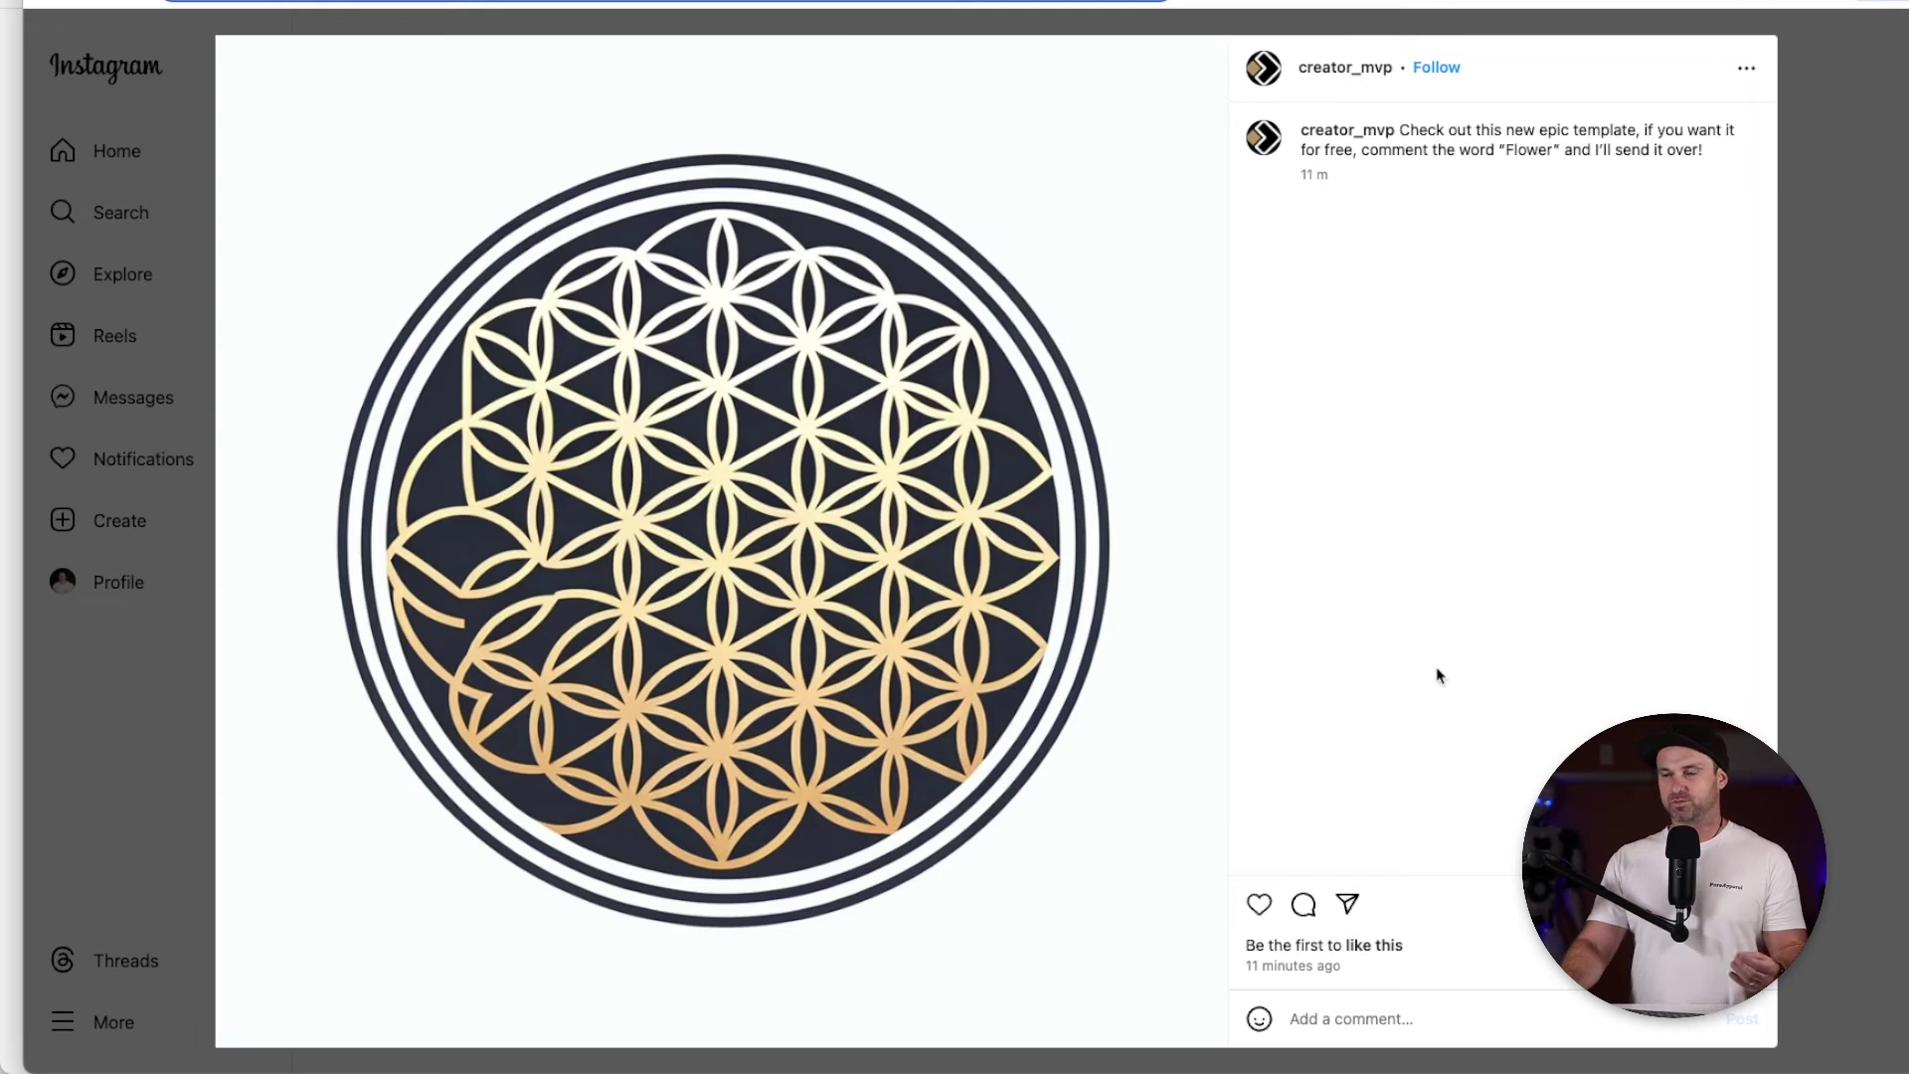
- Post the comment 'Flower' on the template post
left_click(1456, 1022)
type("Fl")
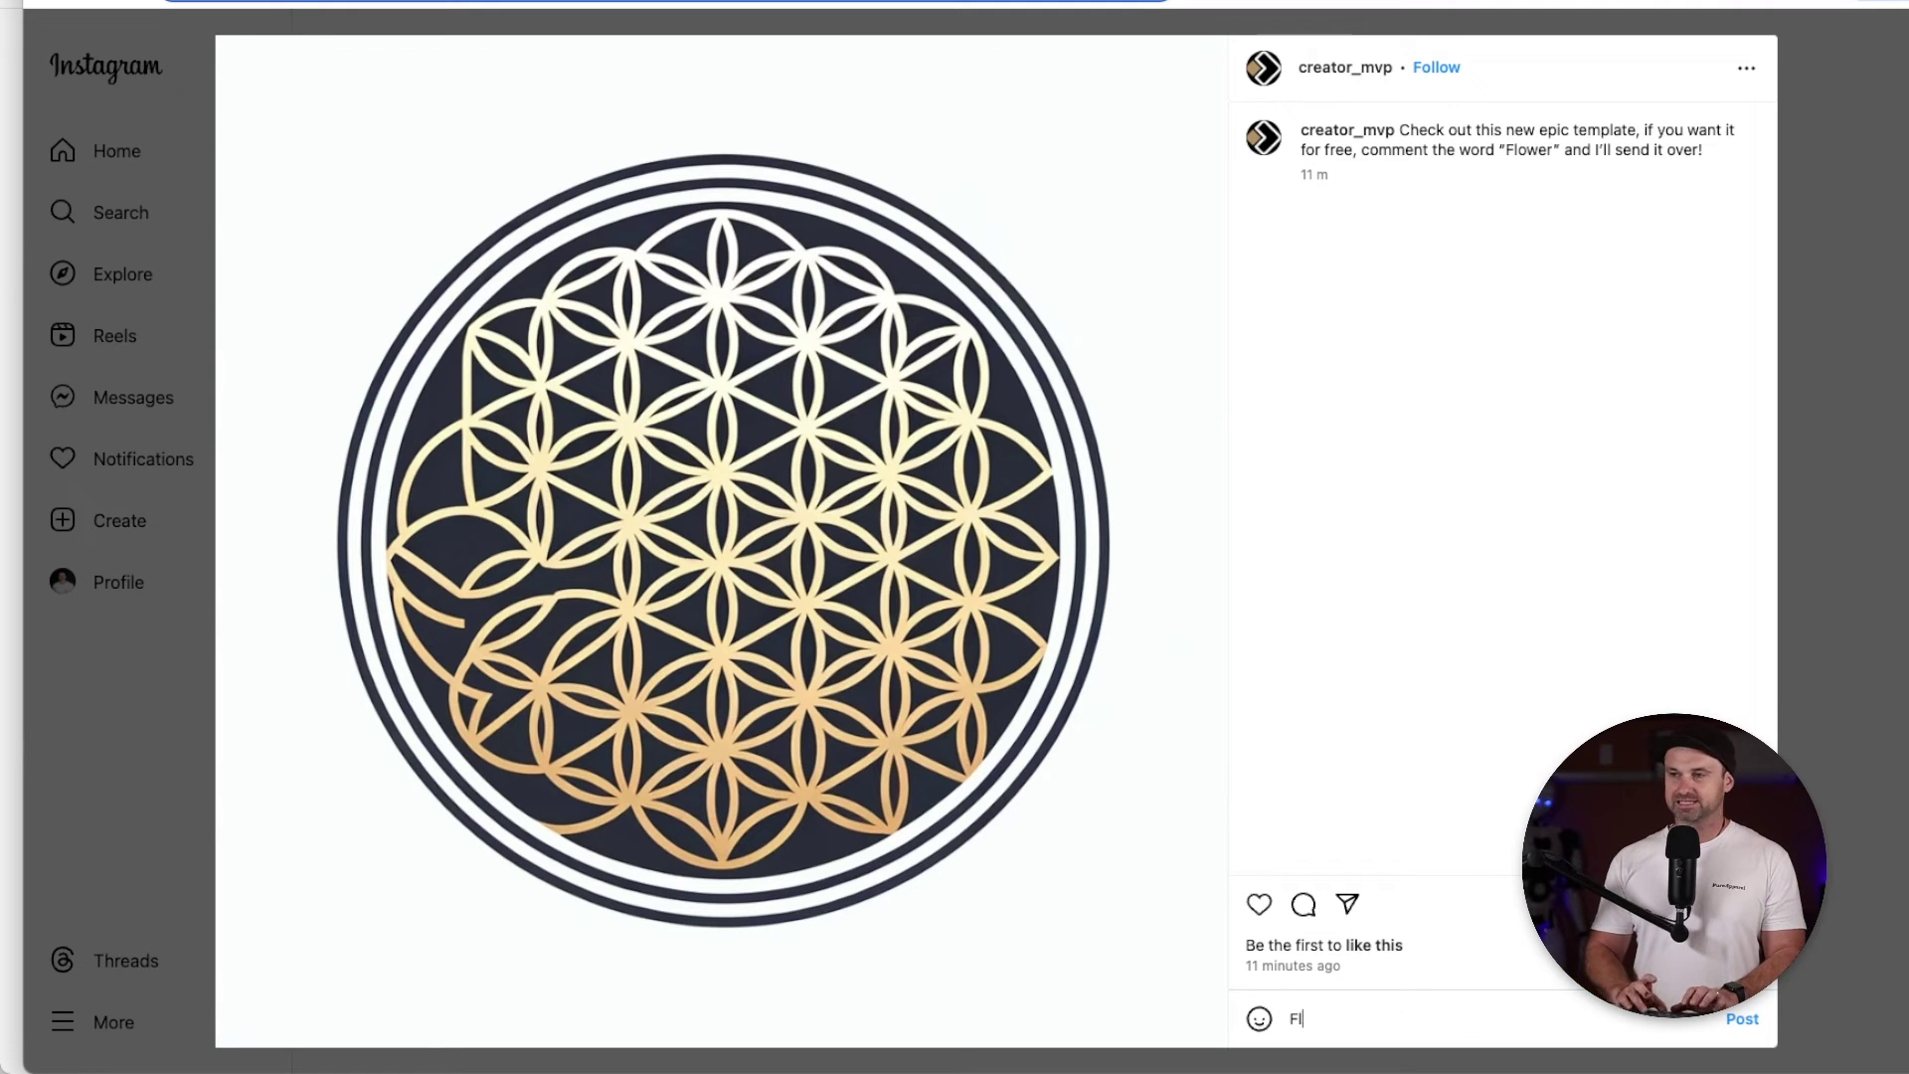
type("ower")
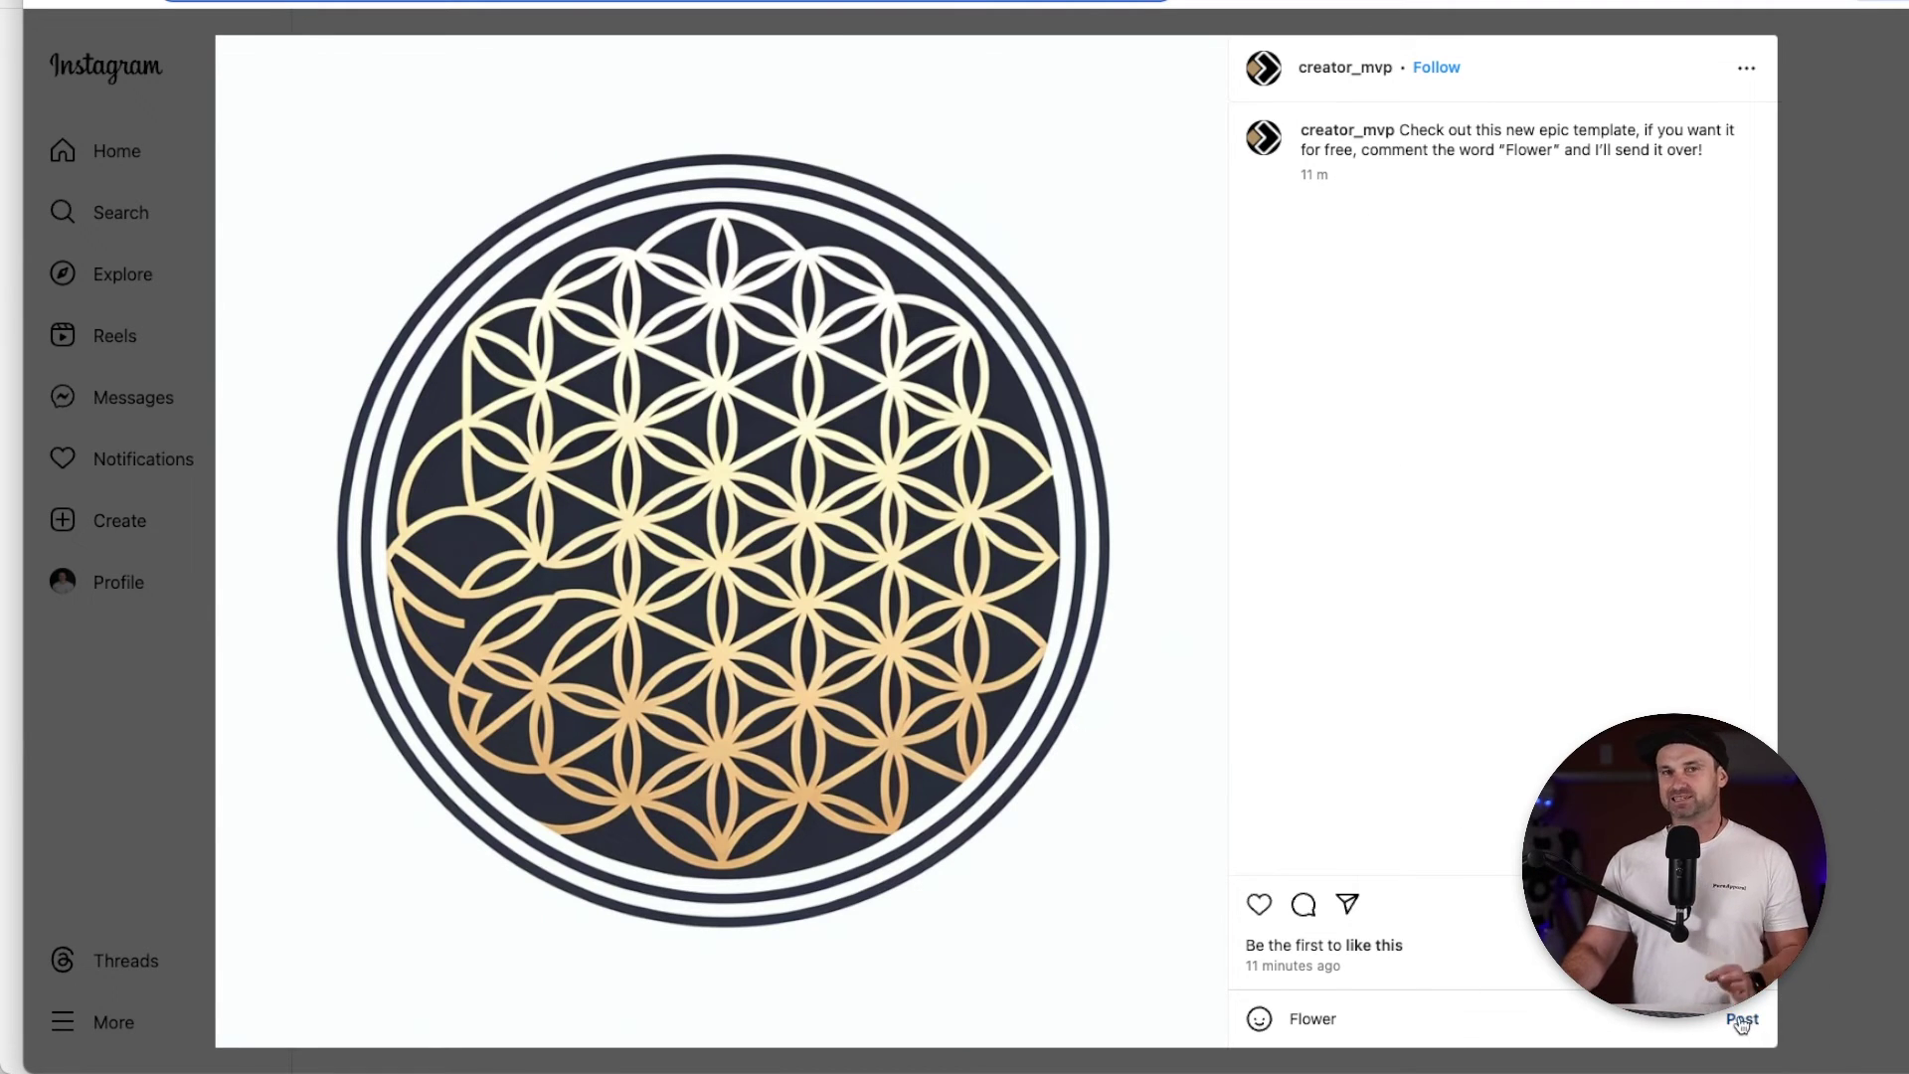
left_click(1740, 1020)
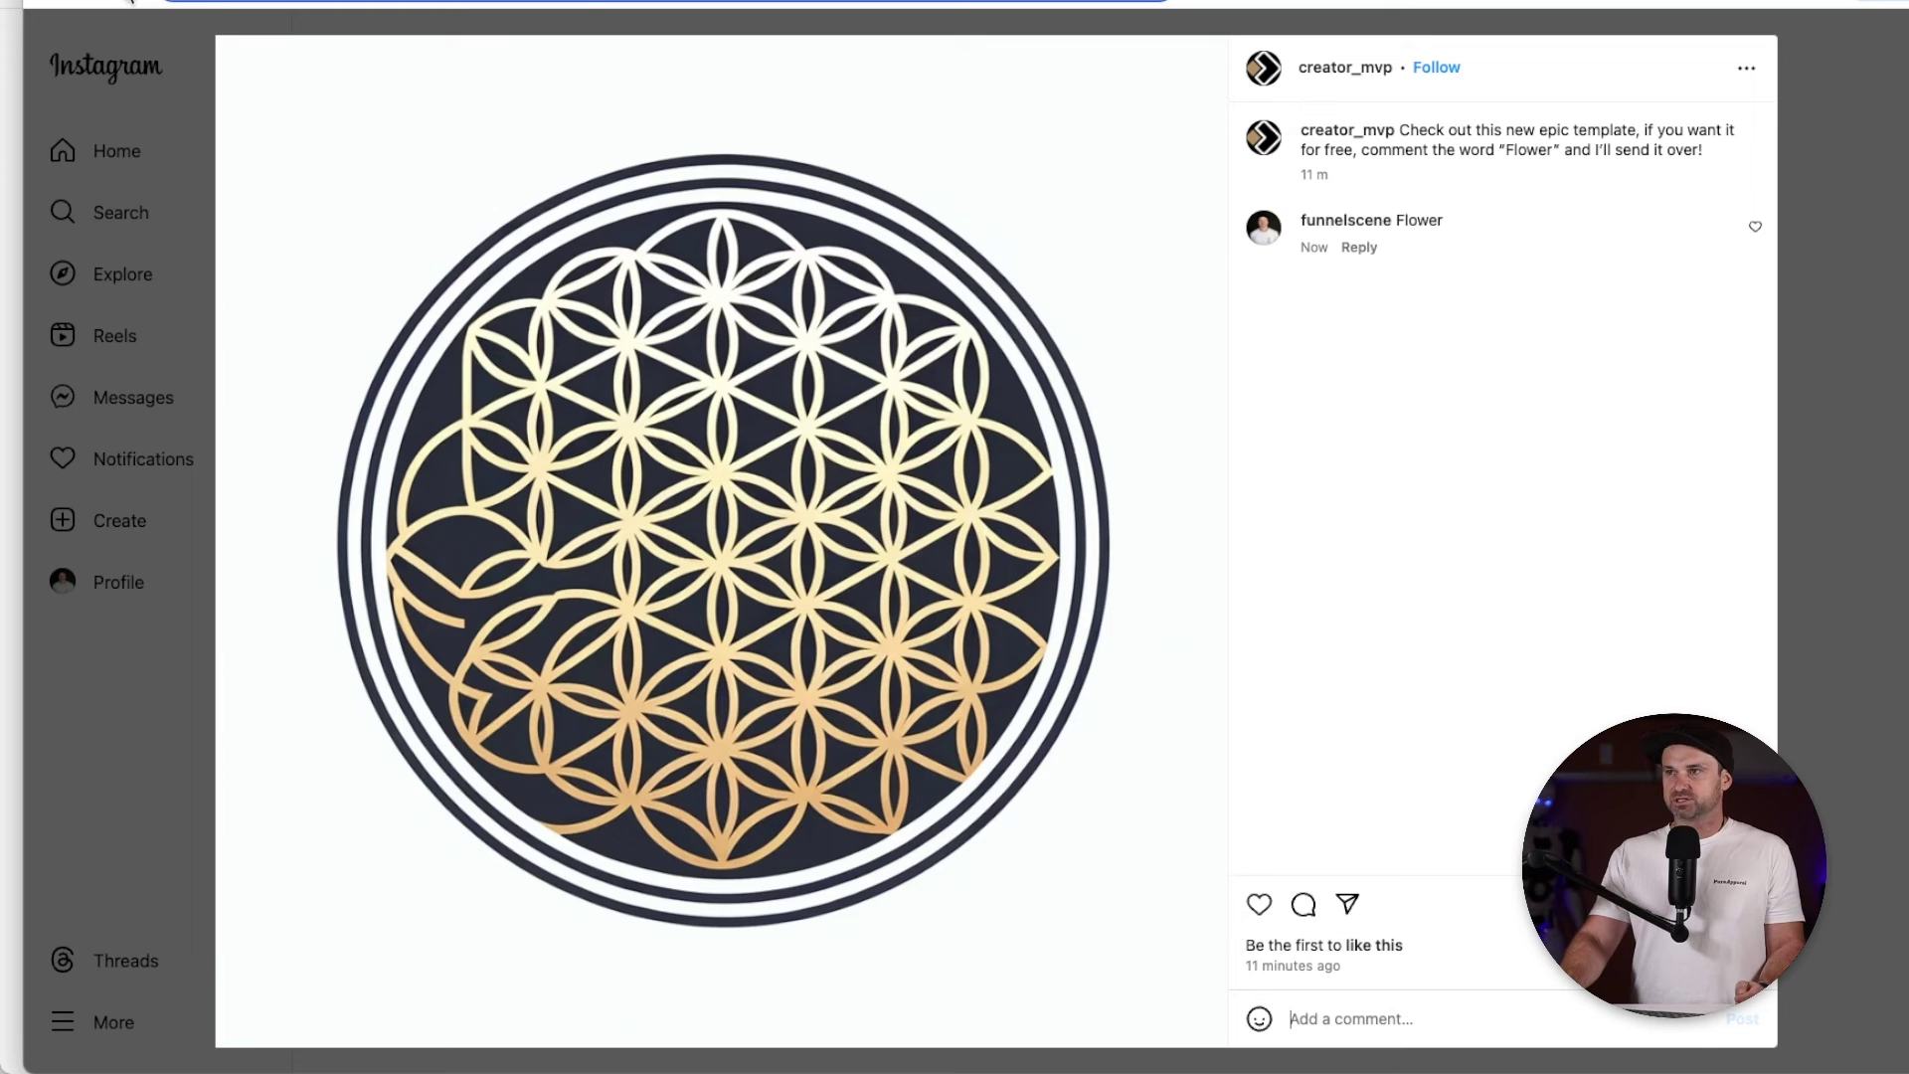
- Reload the post, show the auto-reply under the Flower comment, then open direct messages
key("ctrl+r")
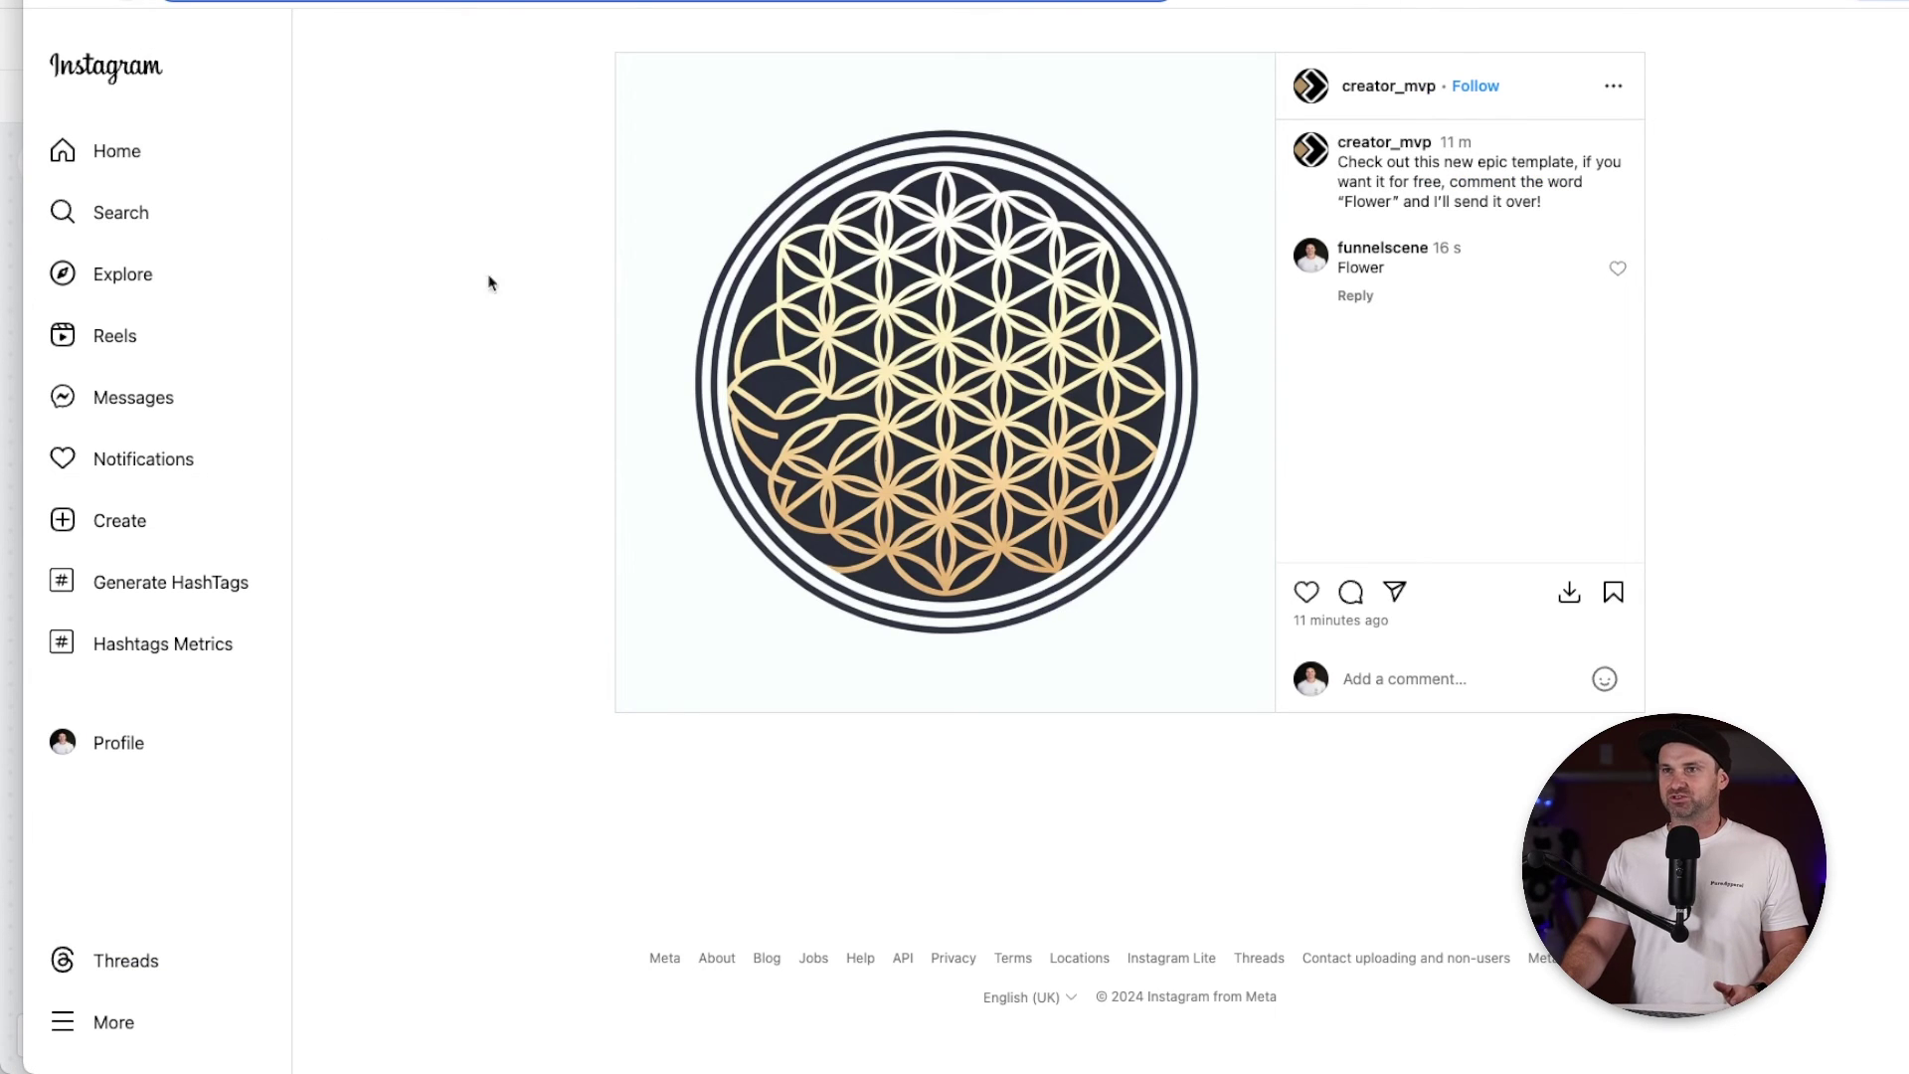
key("super+r")
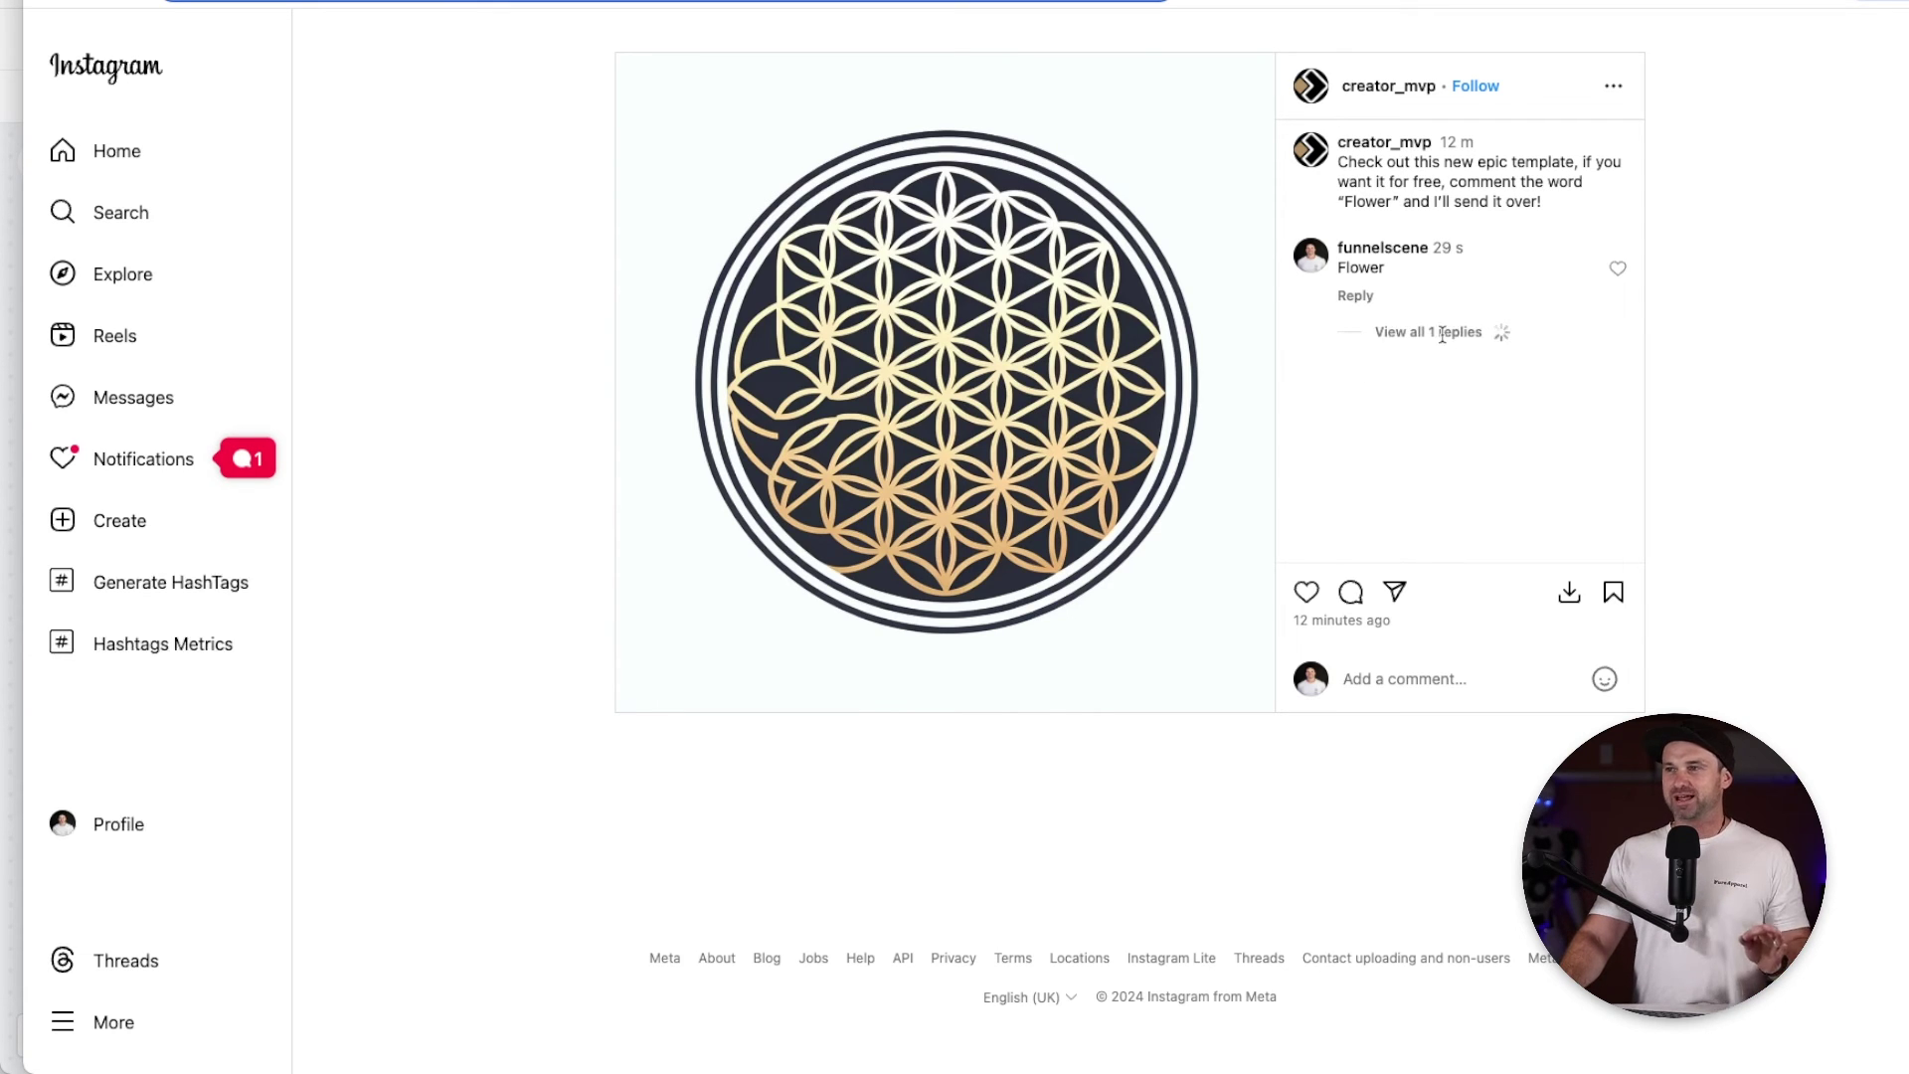
left_click(1444, 336)
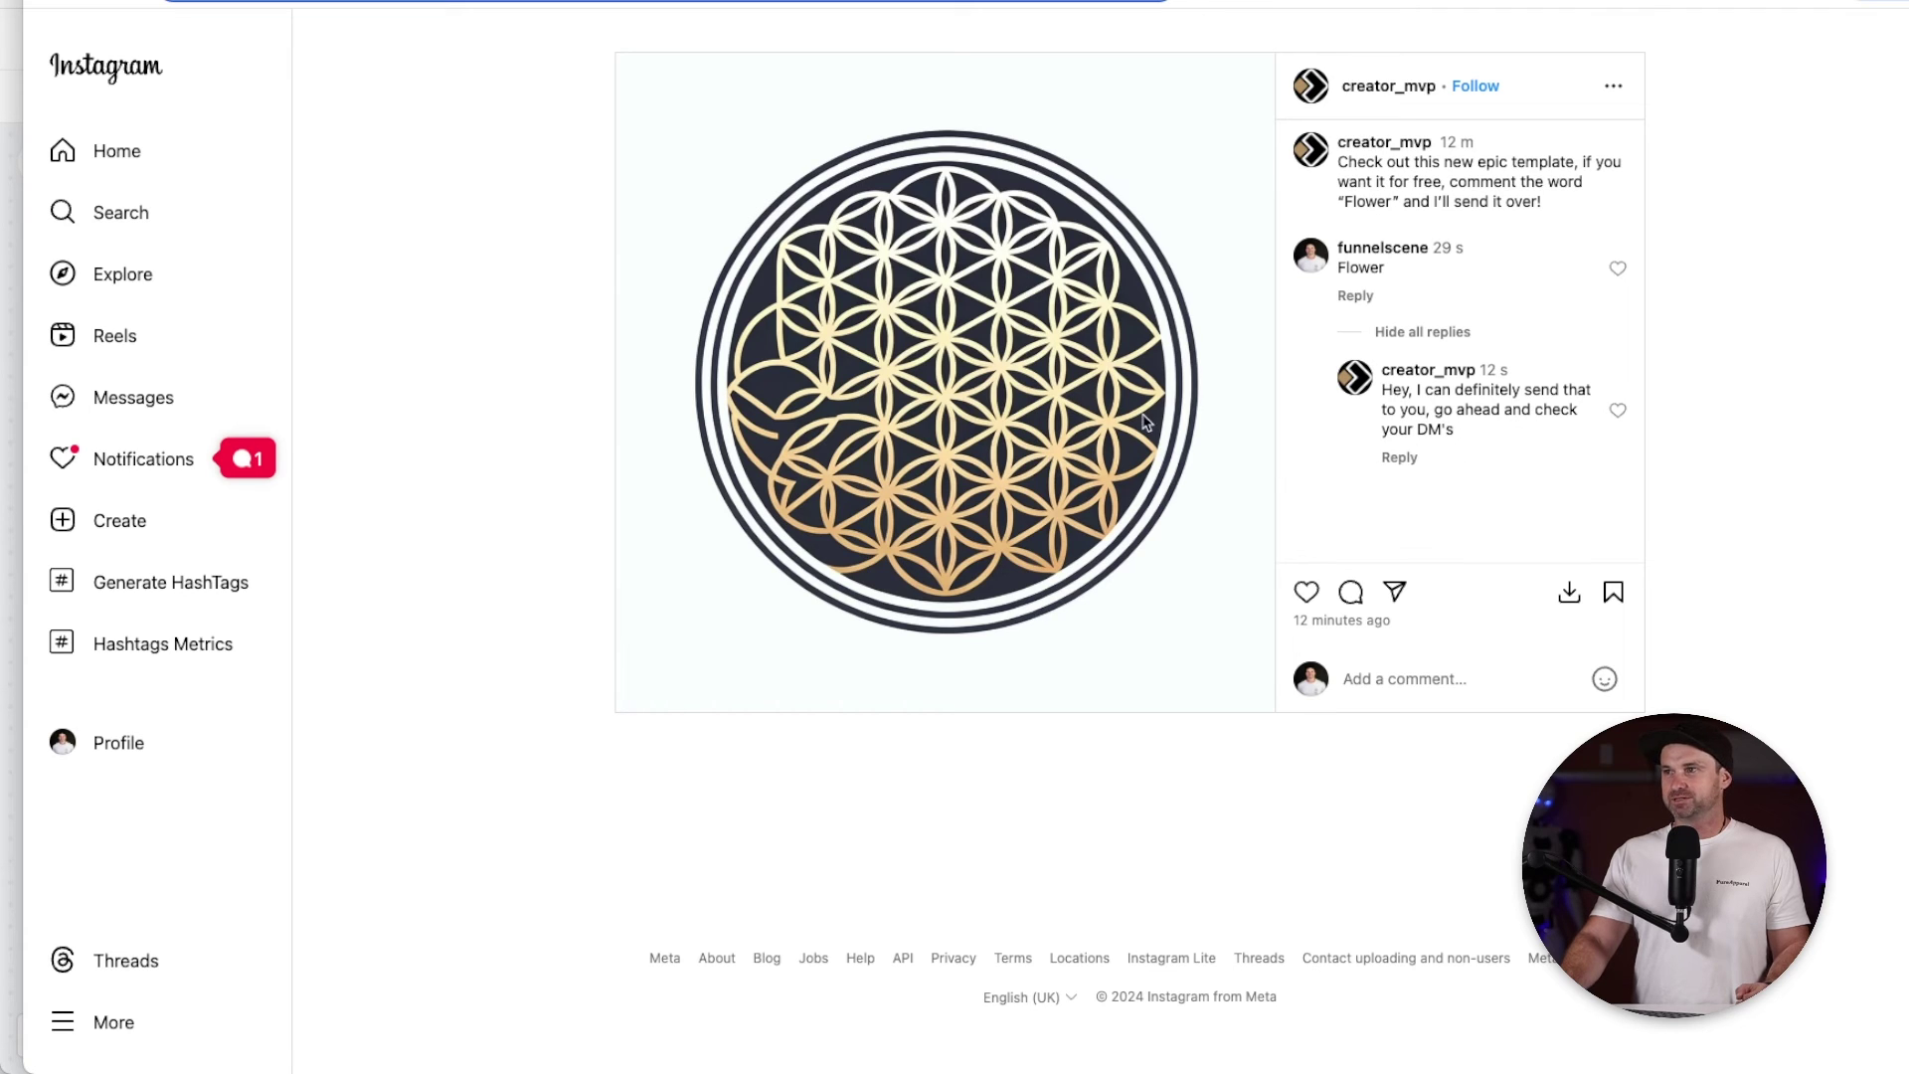
left_click(159, 398)
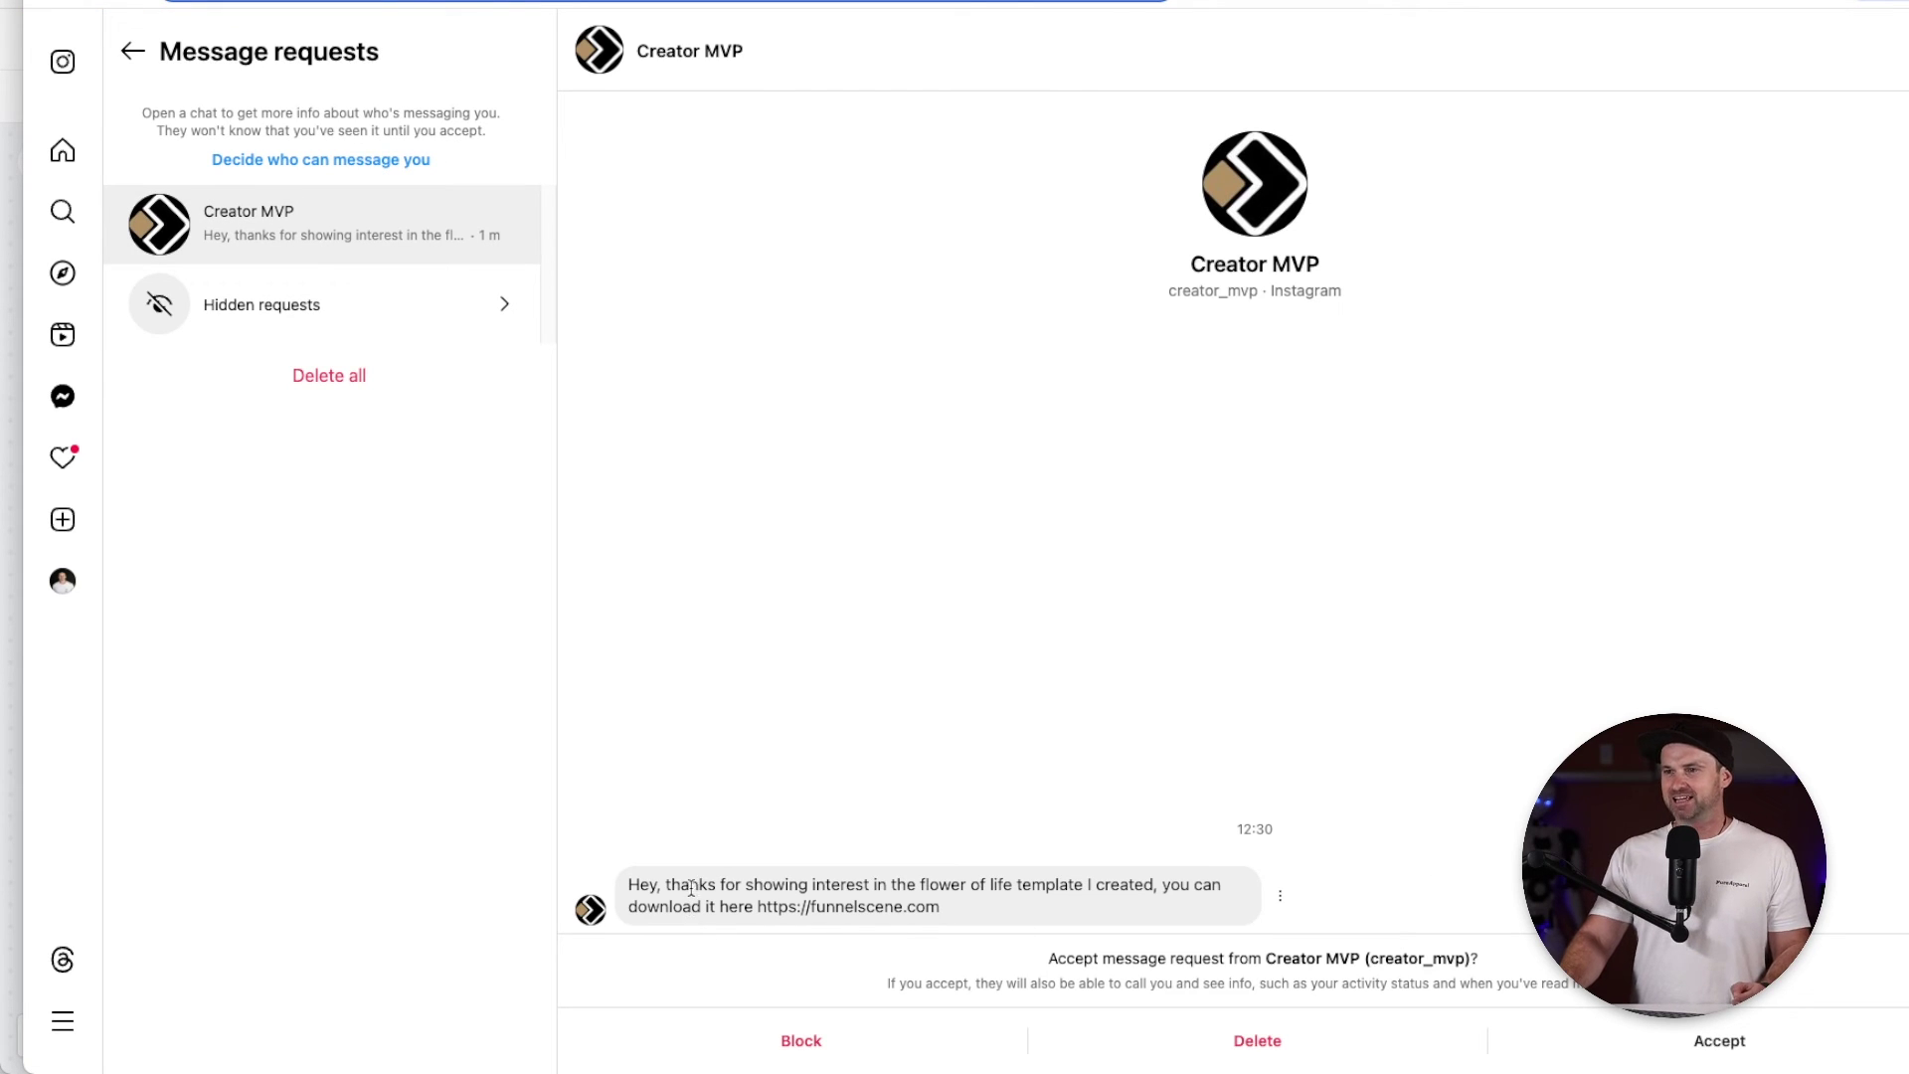
- Check the thank-you text and download link, then accept the request into Primary
left_click_drag(699, 884, 1159, 882)
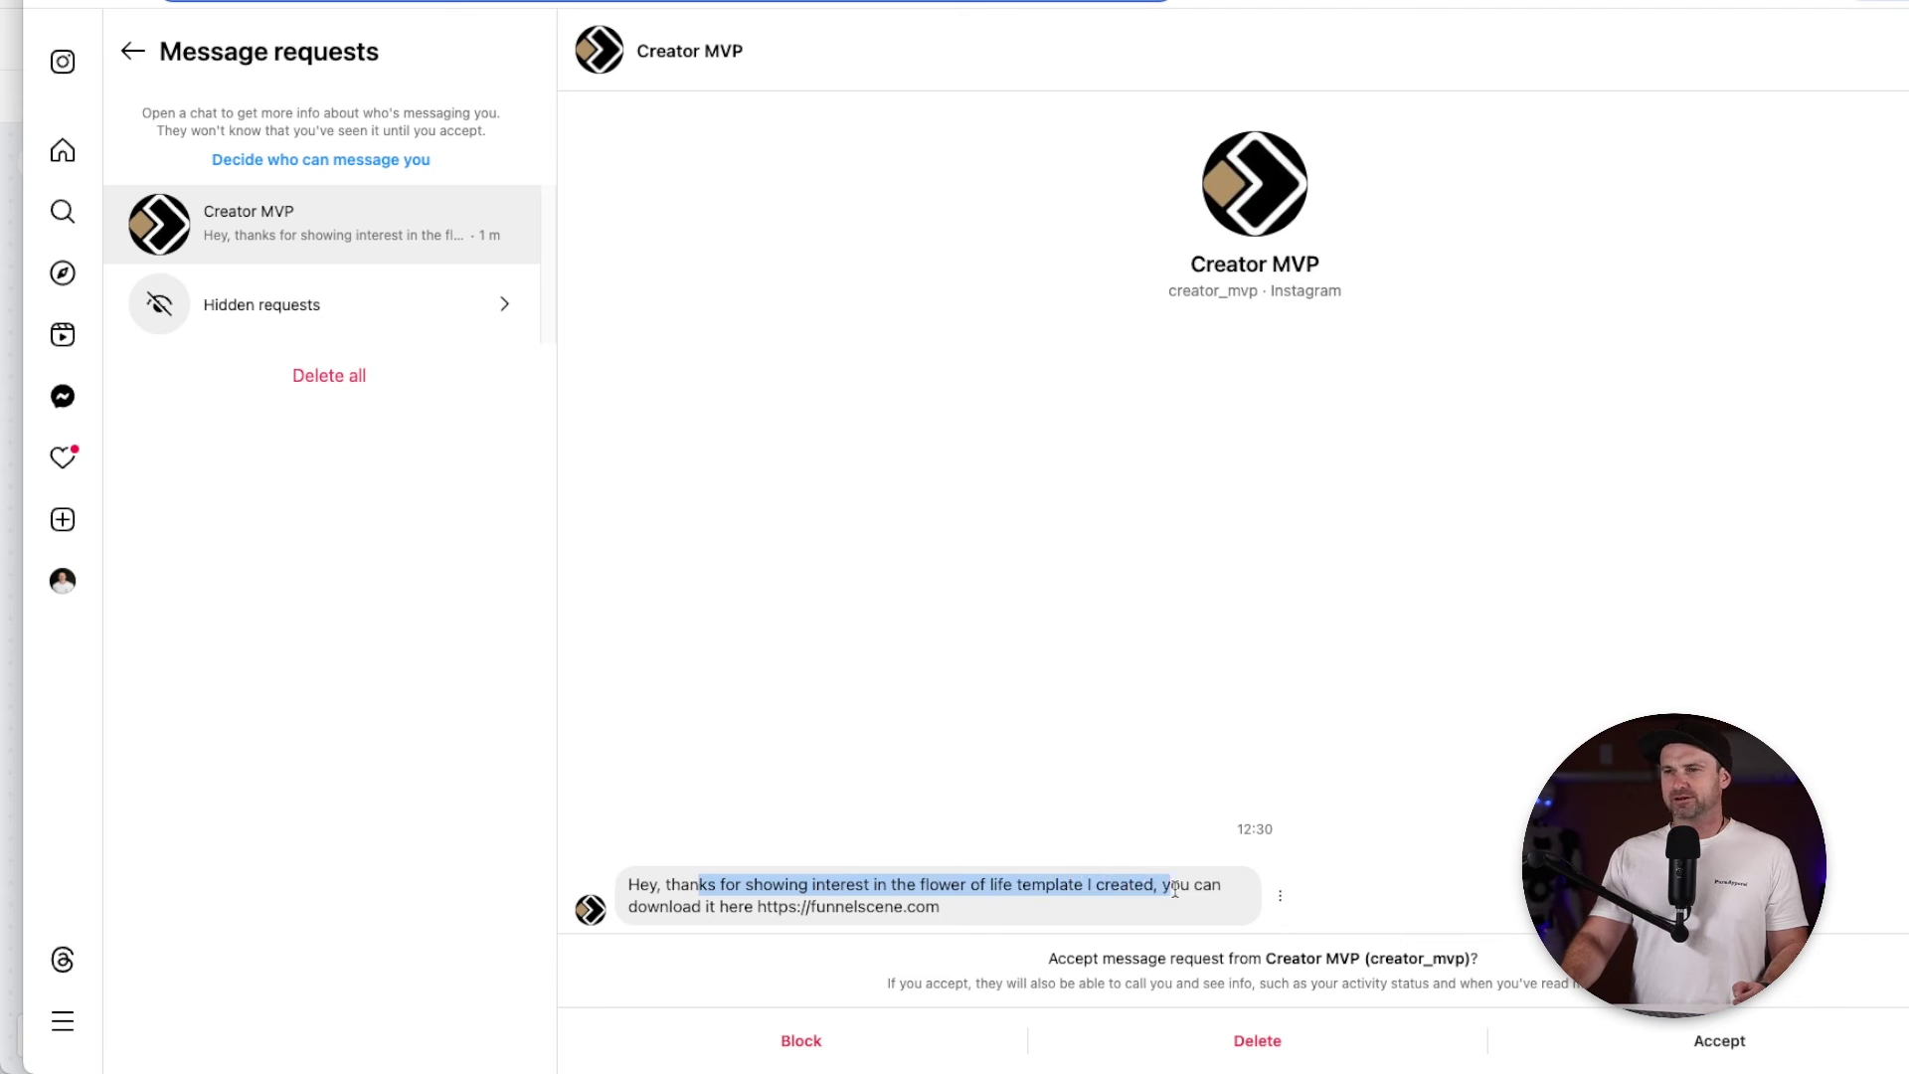
left_click(1124, 920)
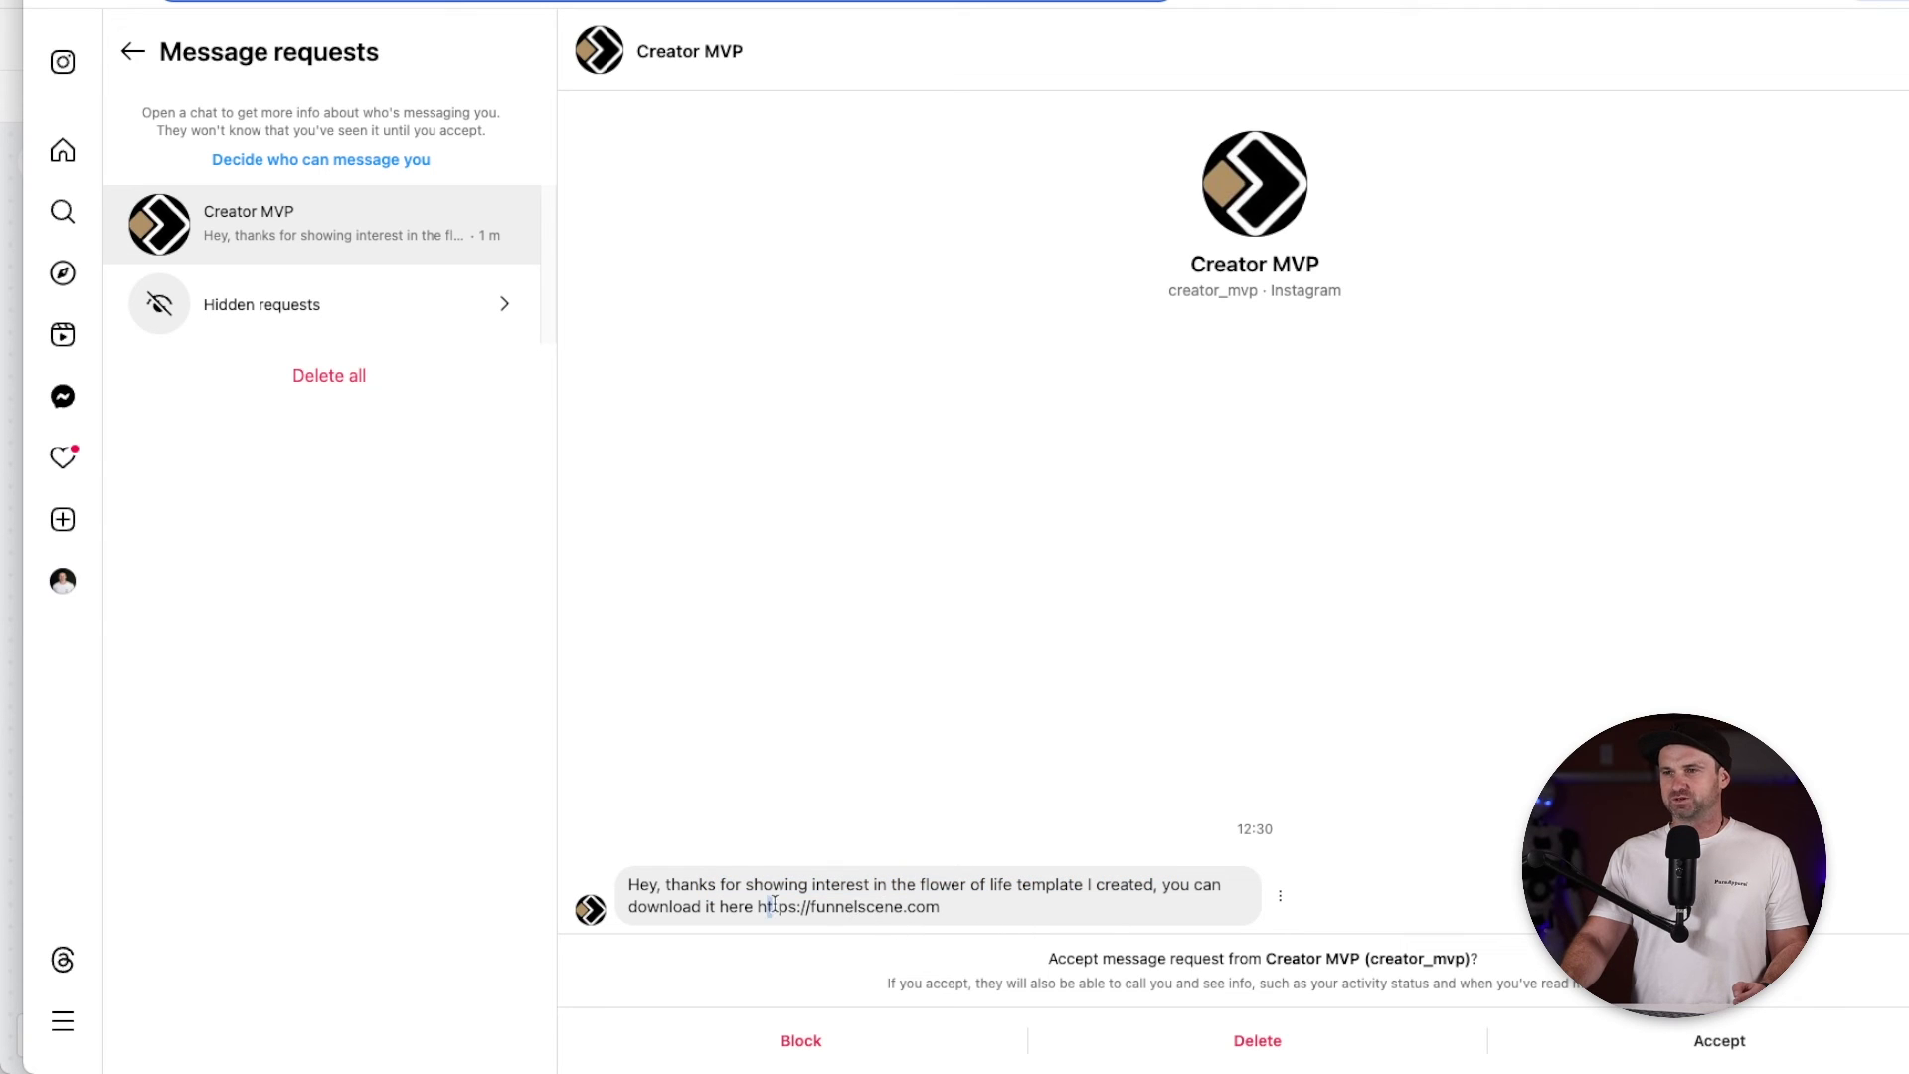
left_click_drag(774, 906, 975, 915)
left_click(974, 915)
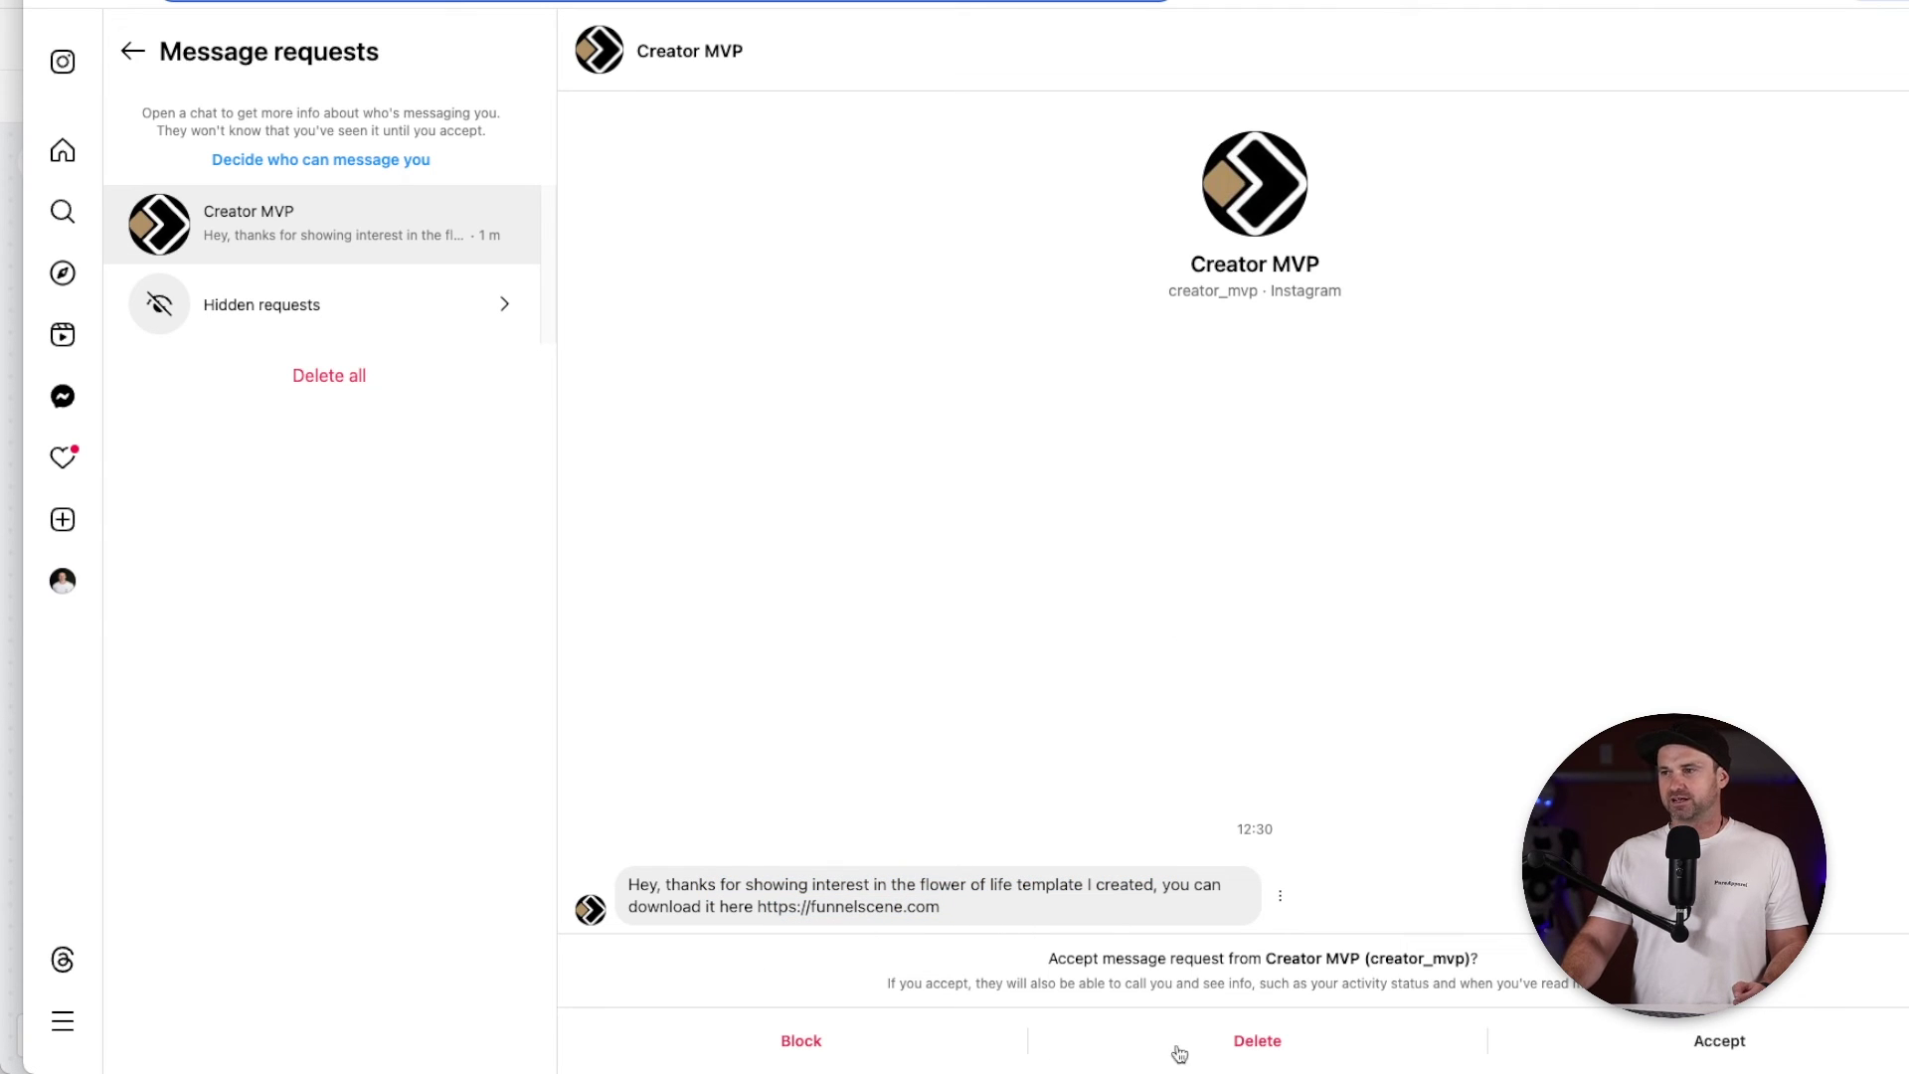
left_click(1654, 1052)
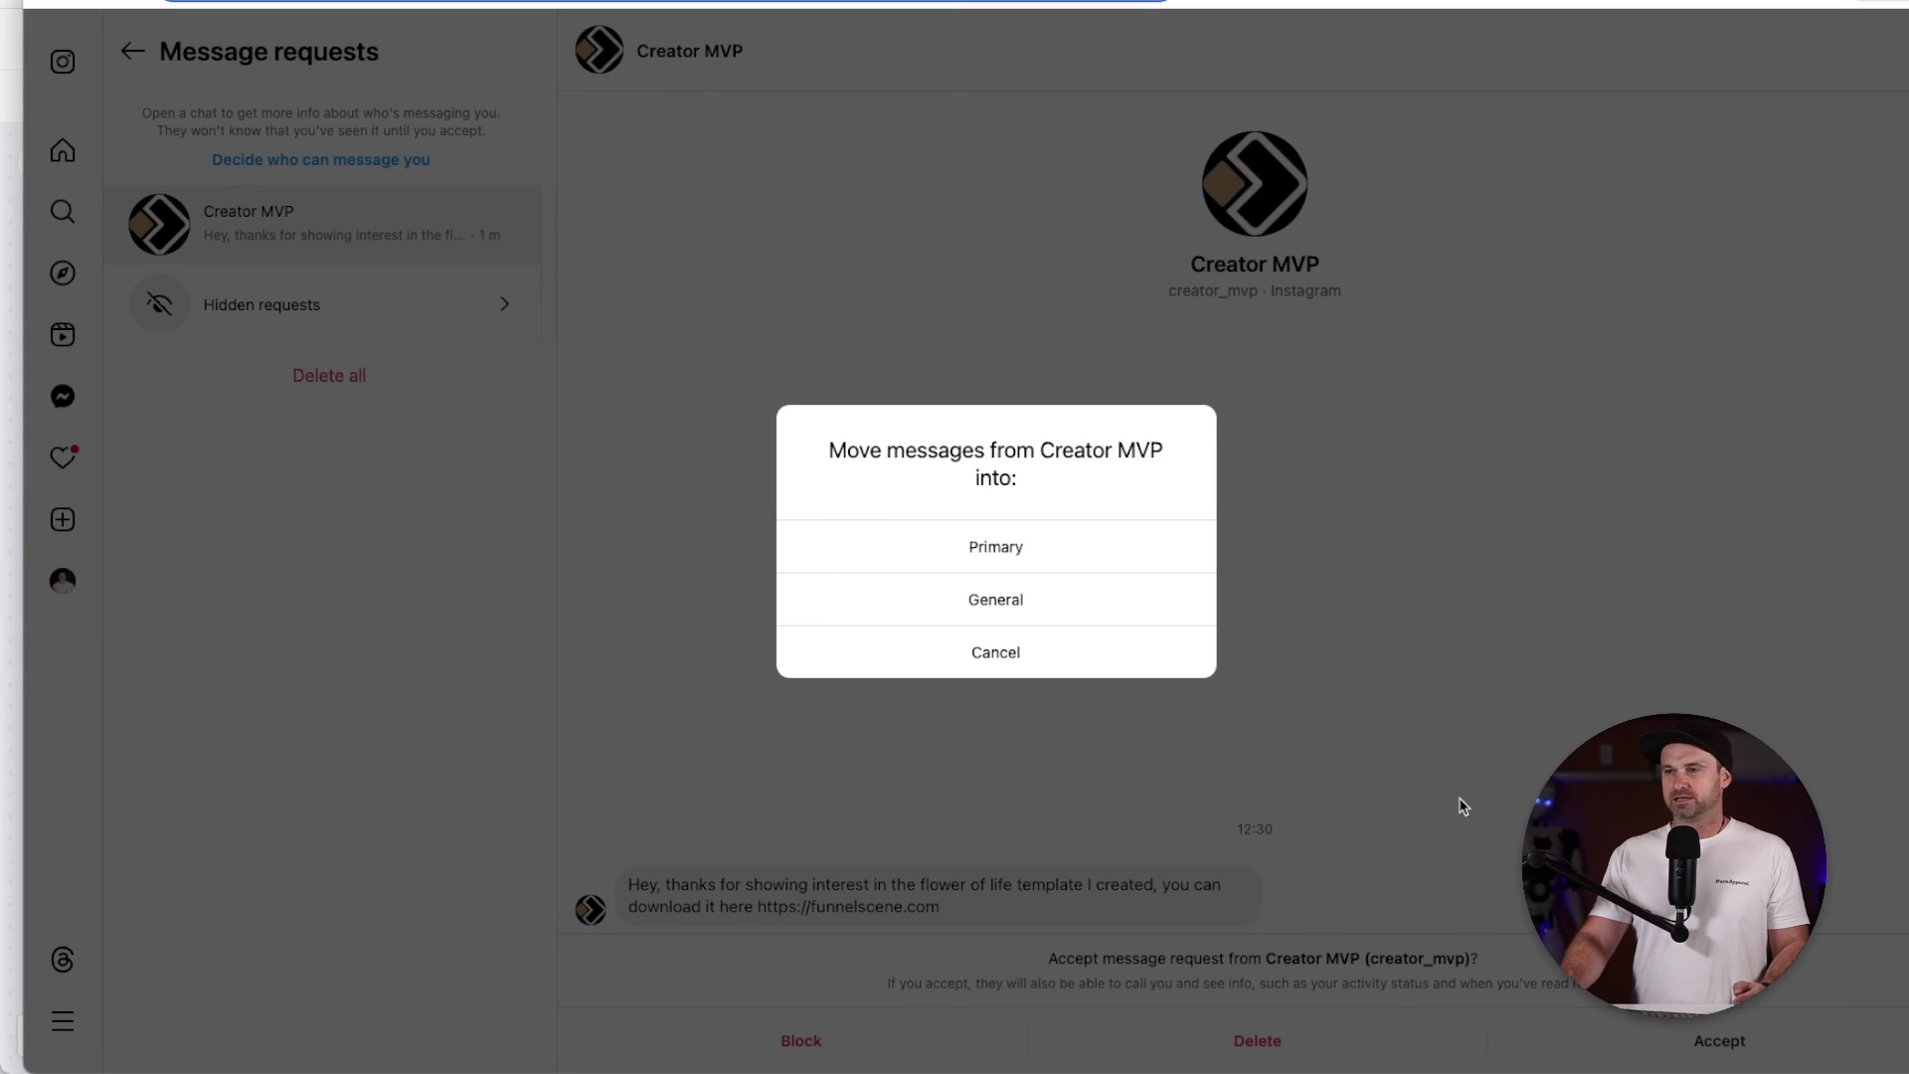
left_click(992, 542)
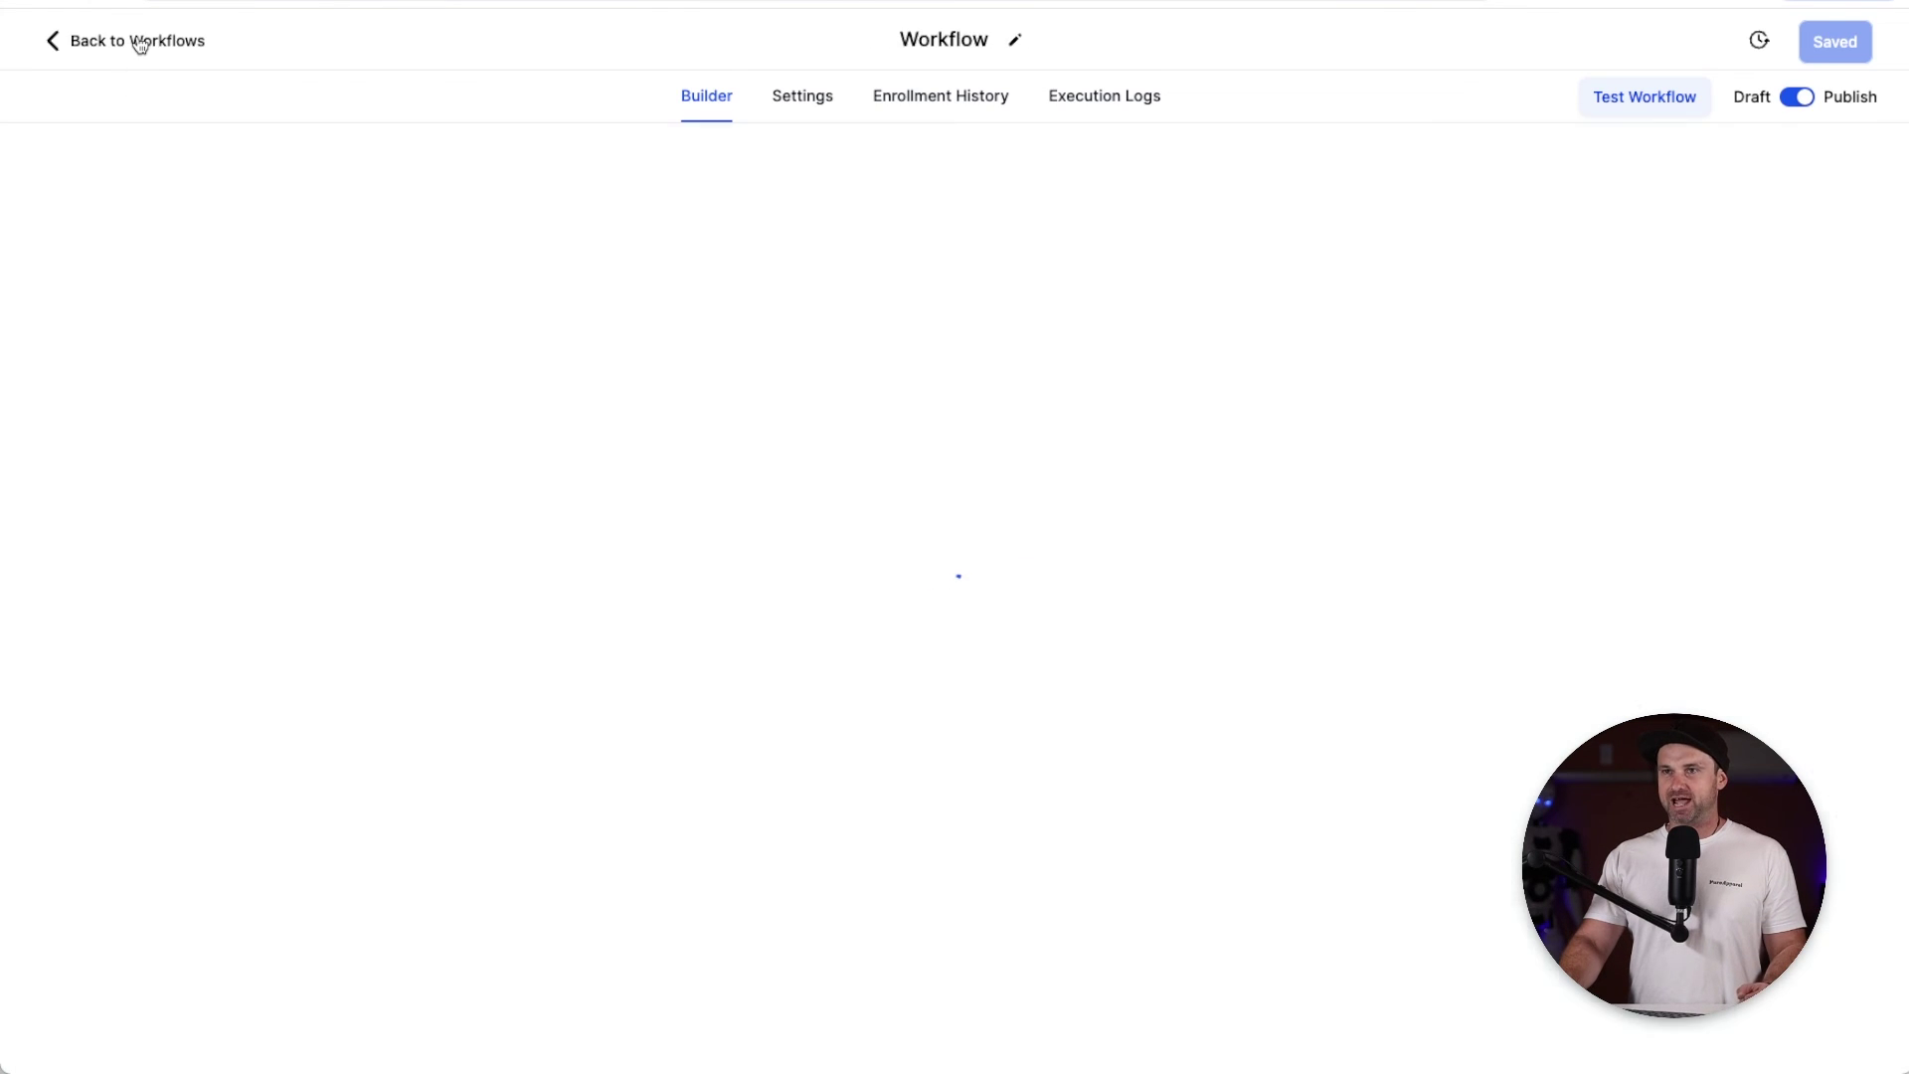
- Leave the workflow builder and show all conversations in the Conversations inbox
left_click(139, 42)
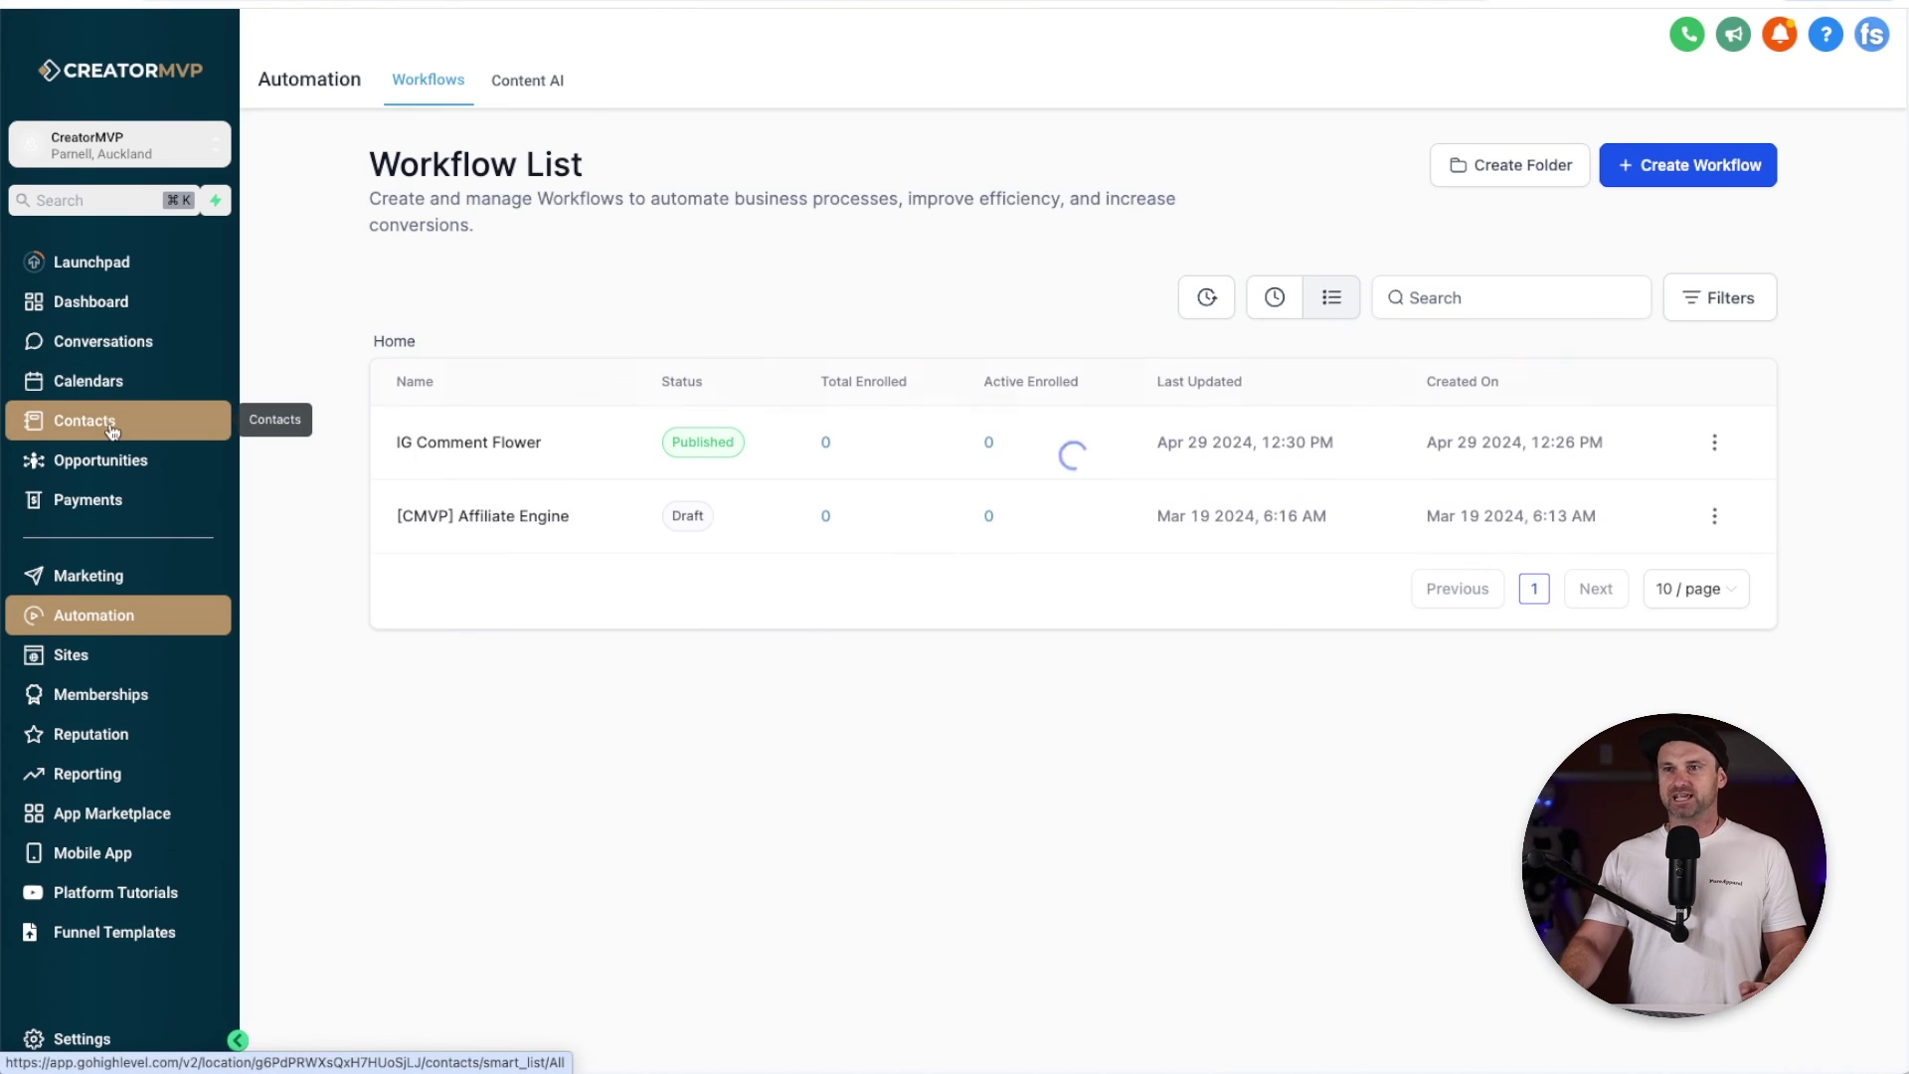
left_click(134, 358)
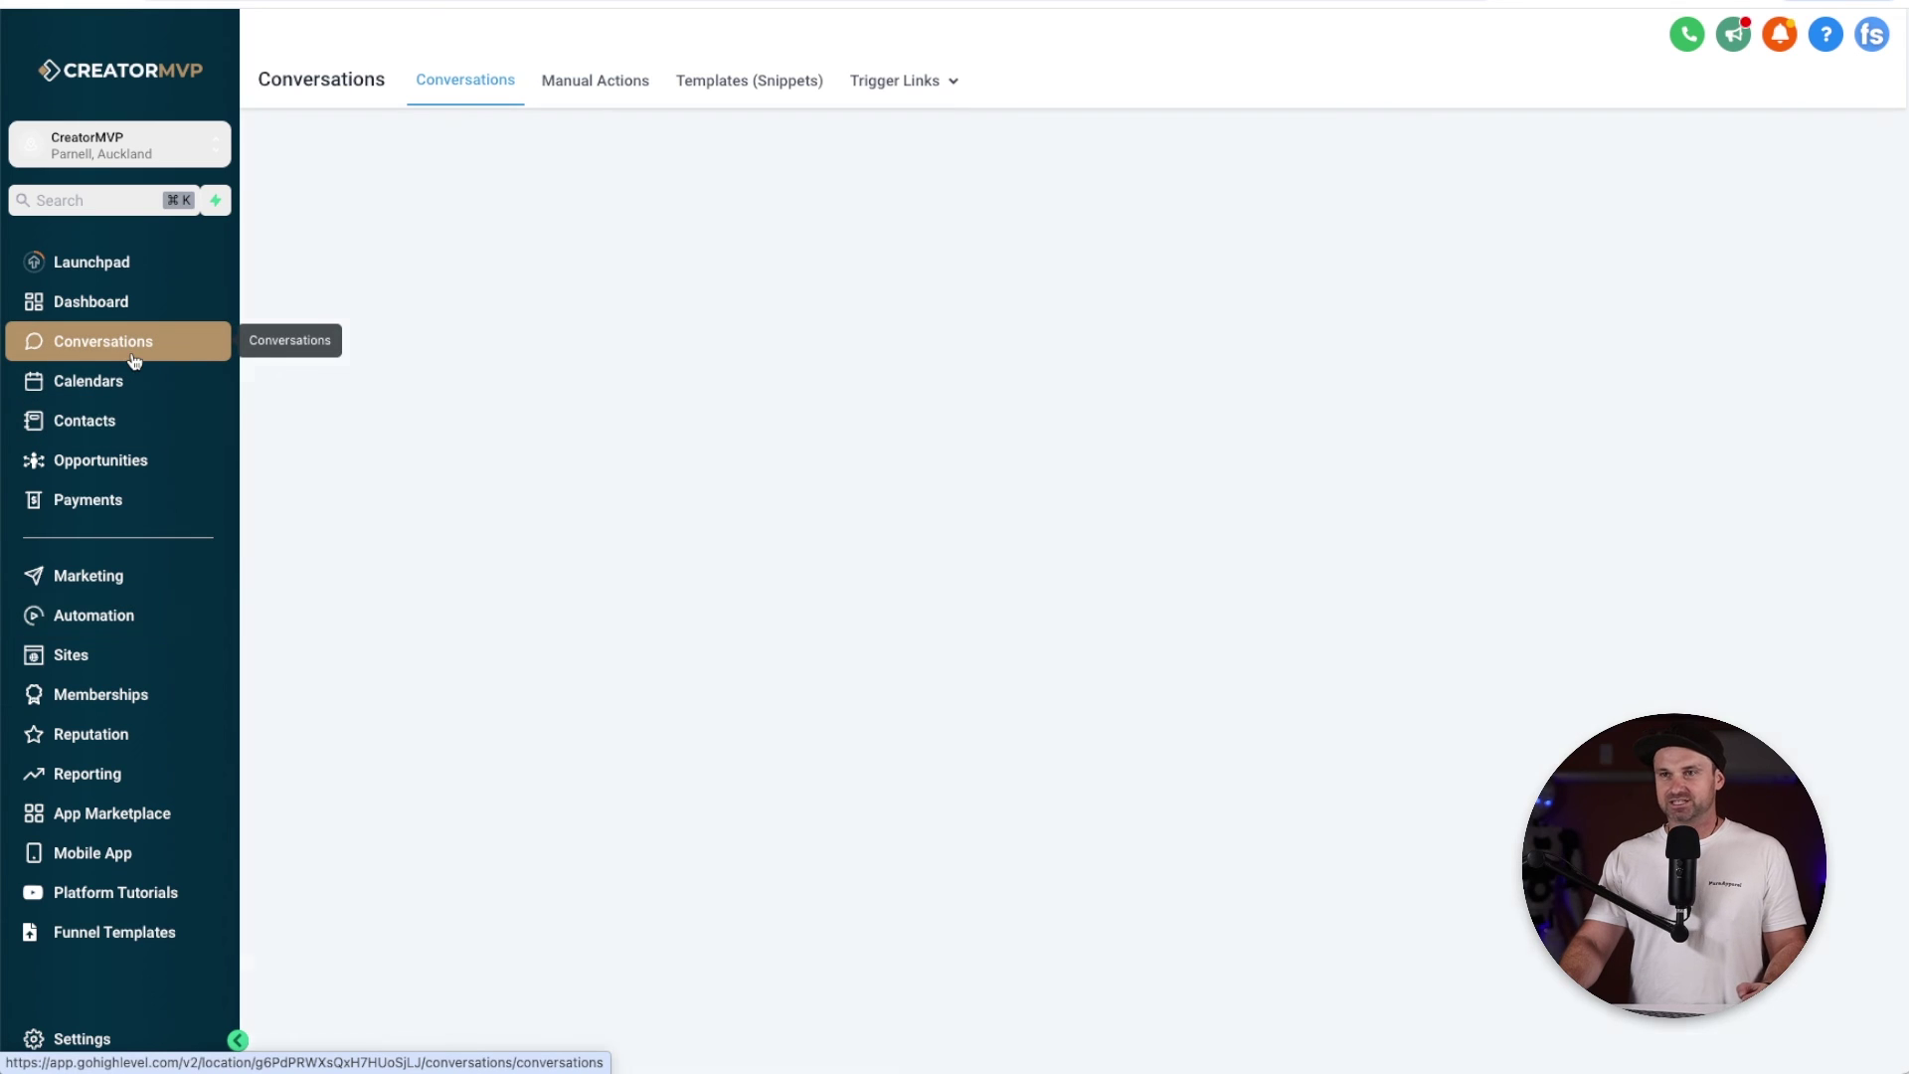
left_click(577, 134)
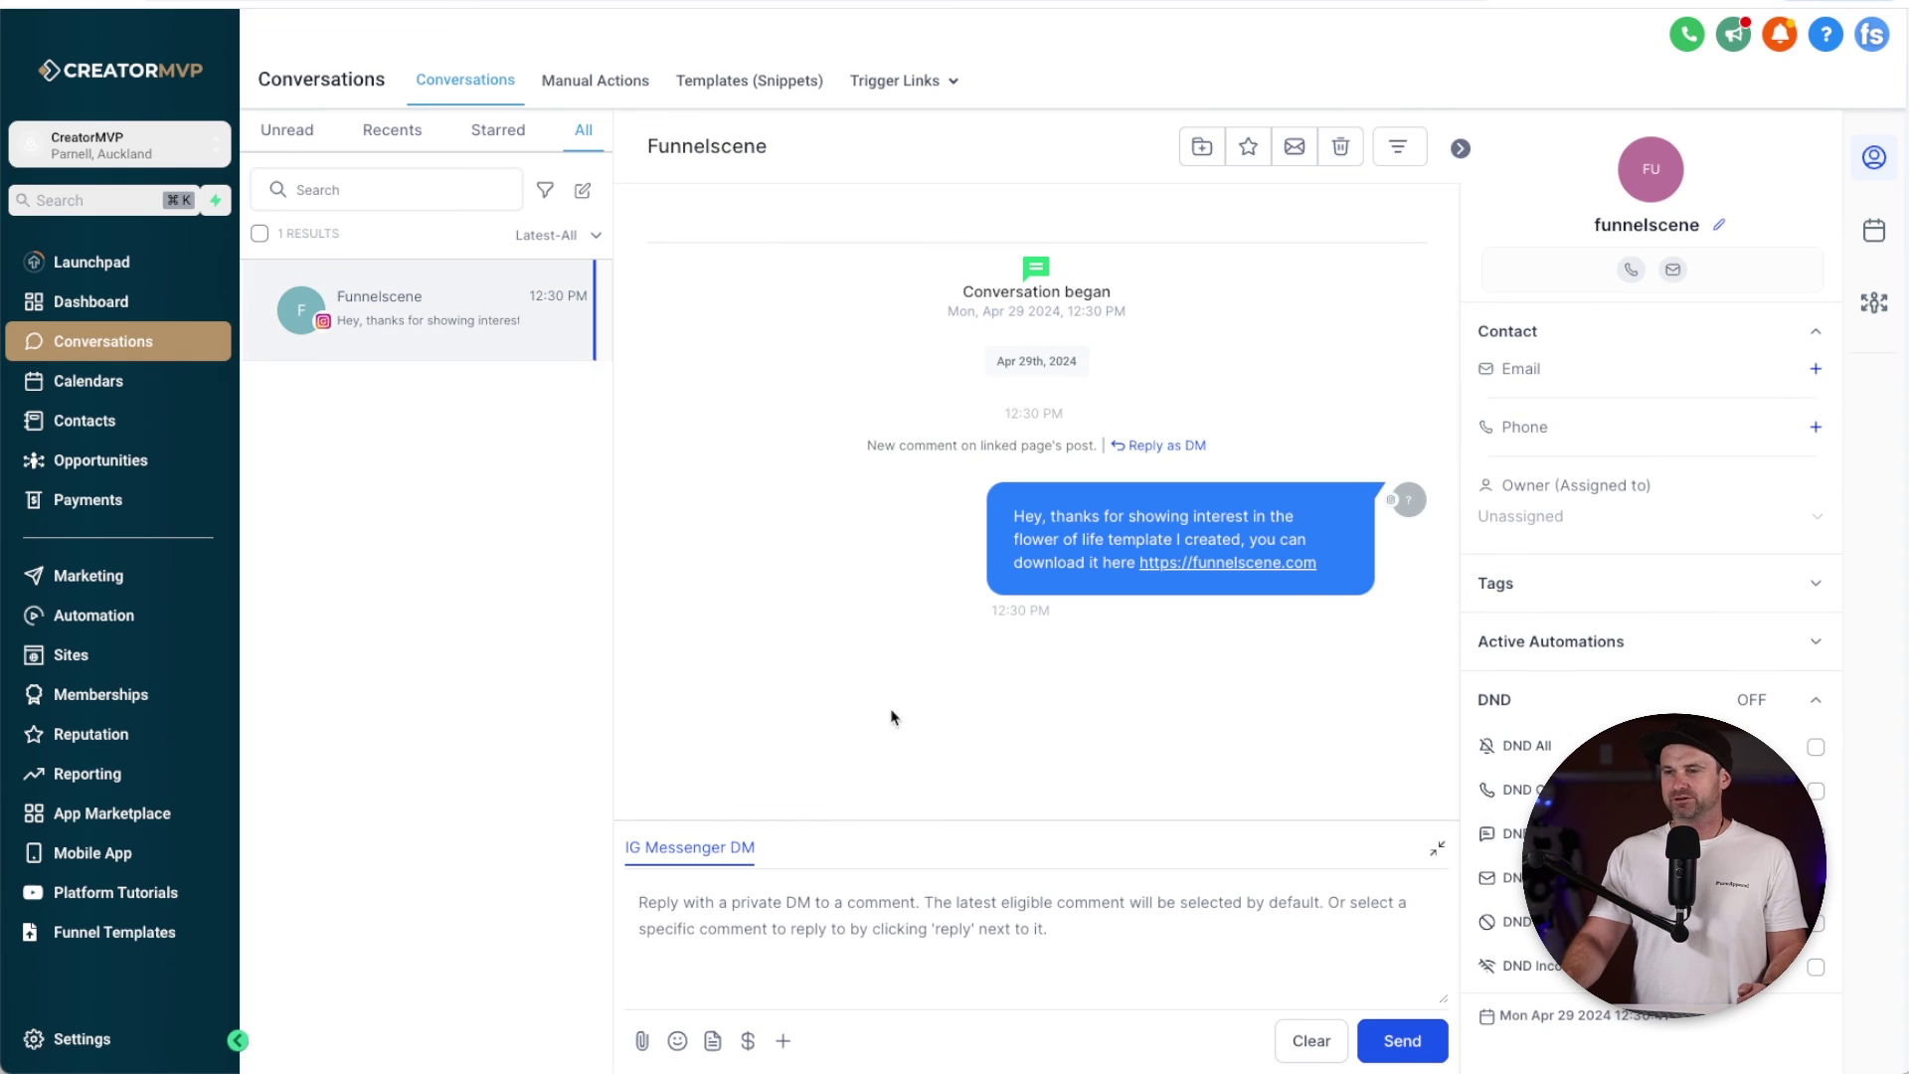
- Send the commenter the follow-up message 'Did you get it ok?'
left_click(962, 902)
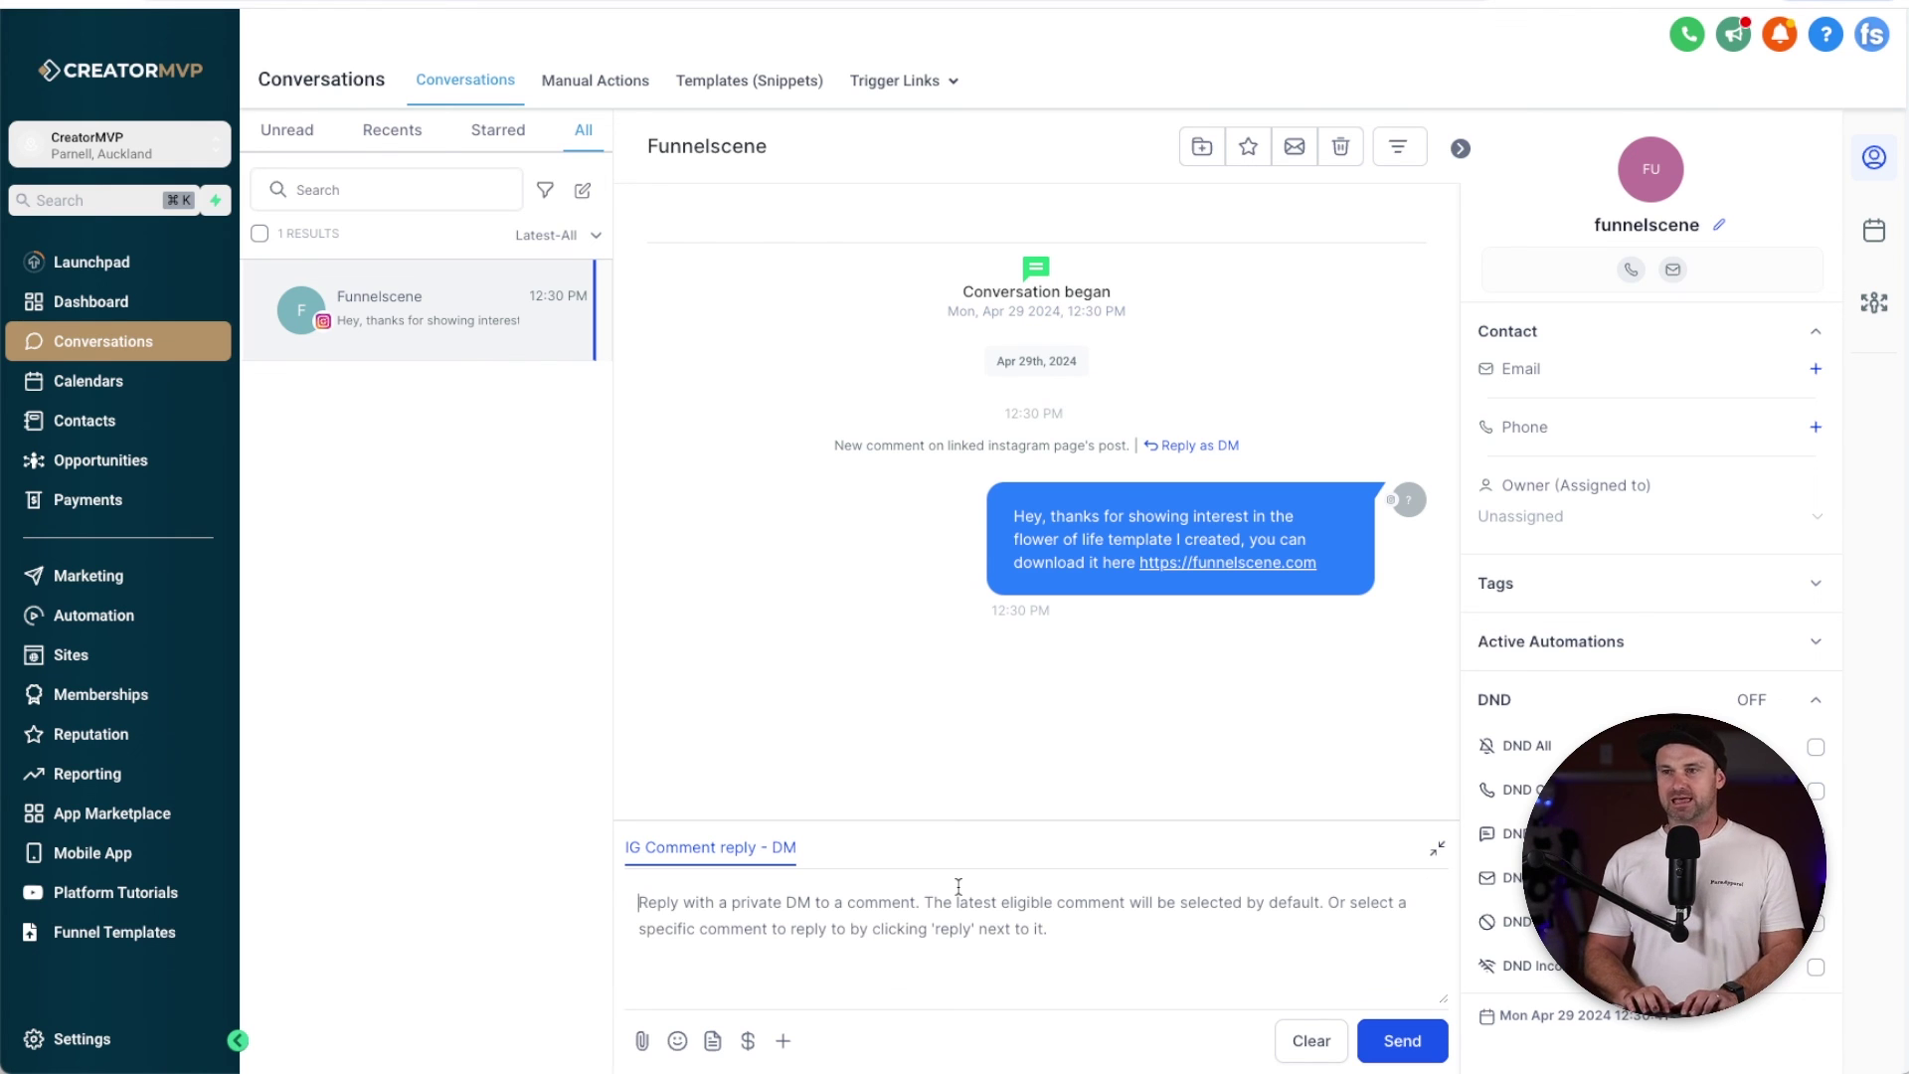
type("Did you ge")
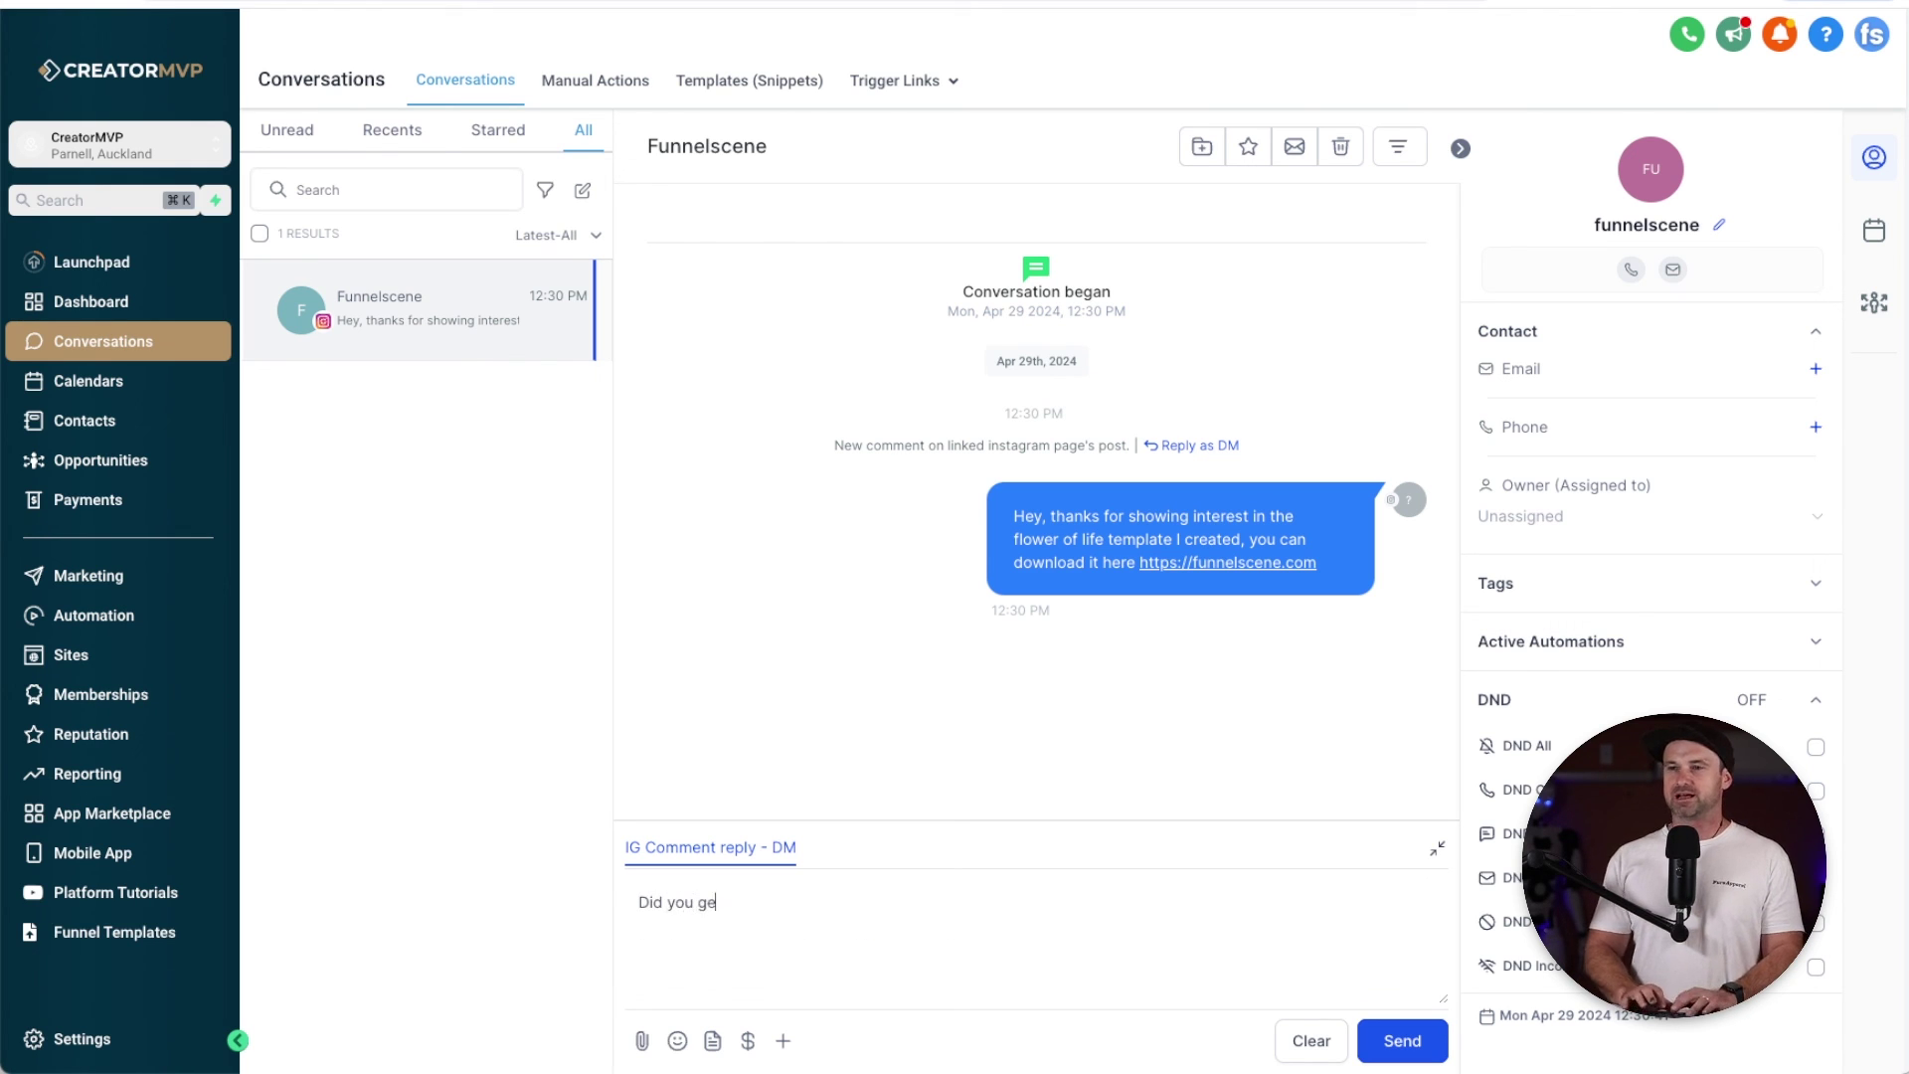
type("t it o")
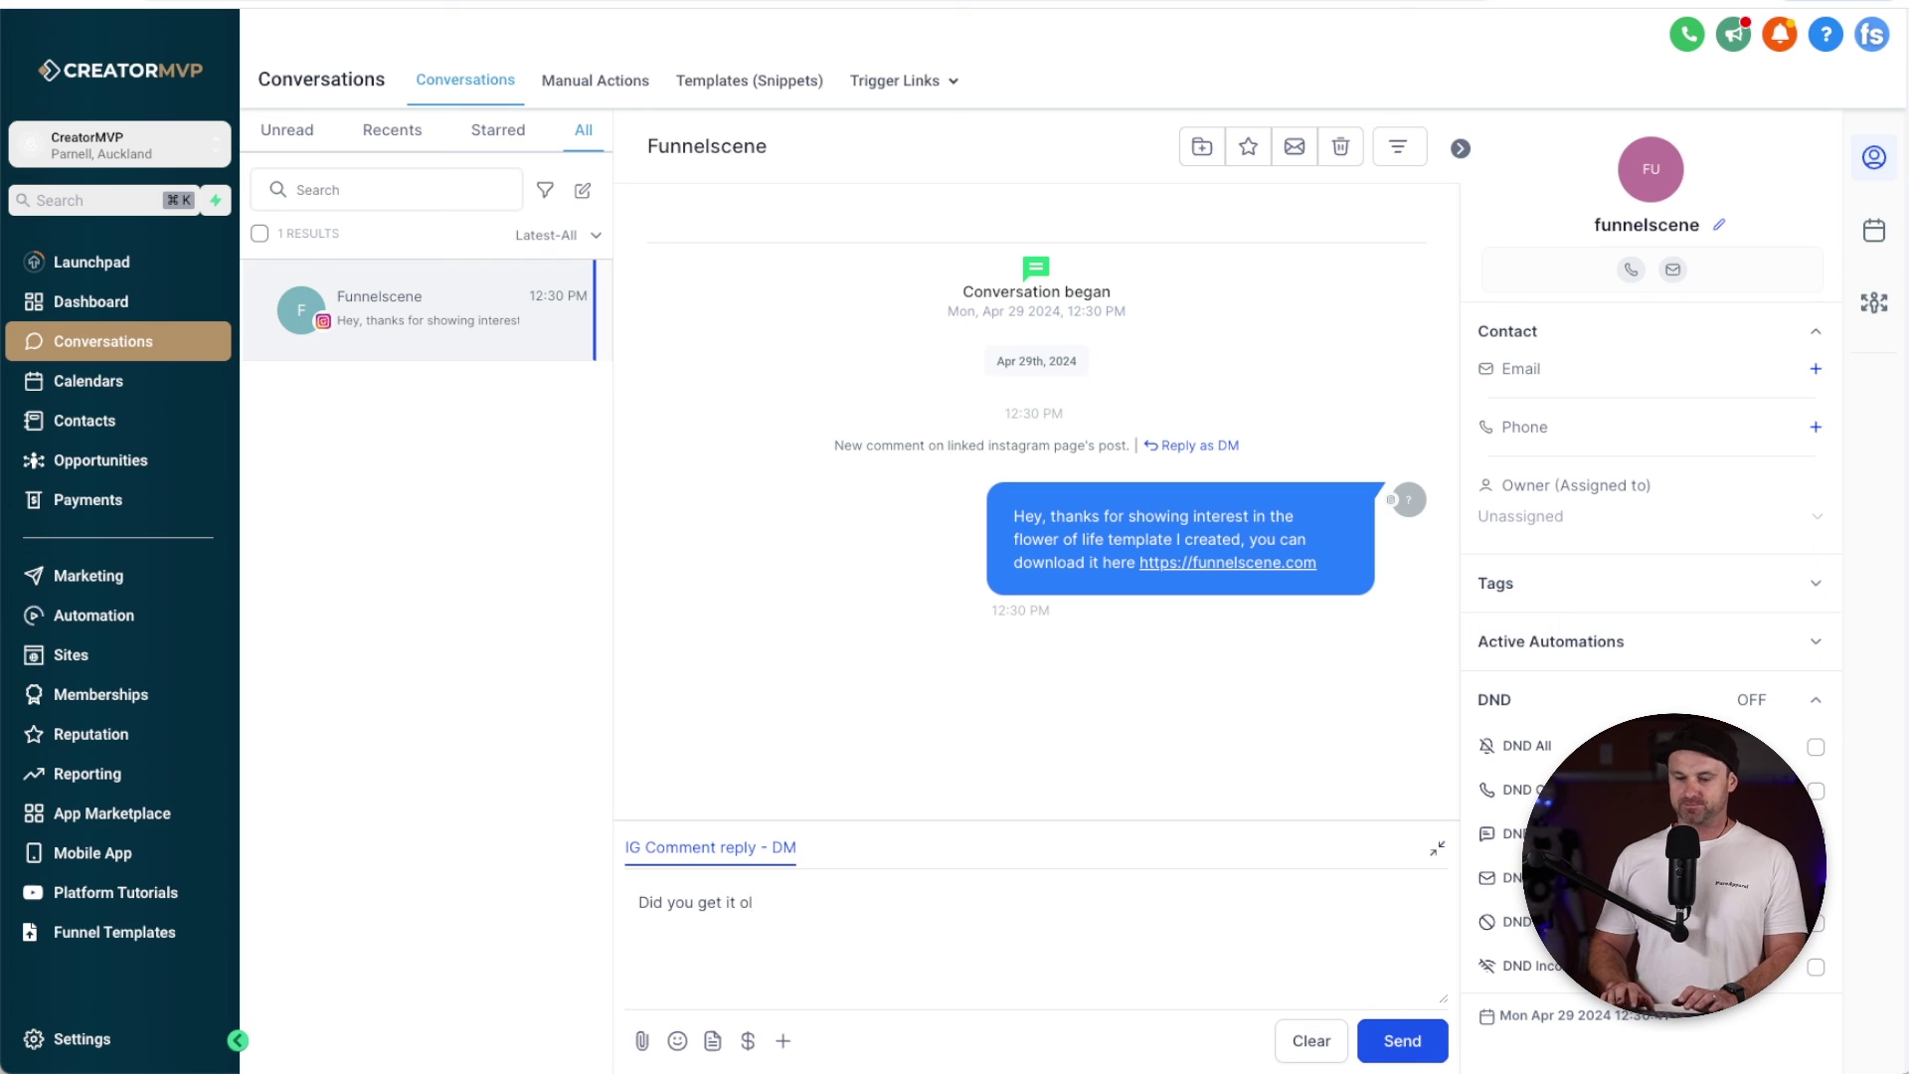
type("k?")
key("Return")
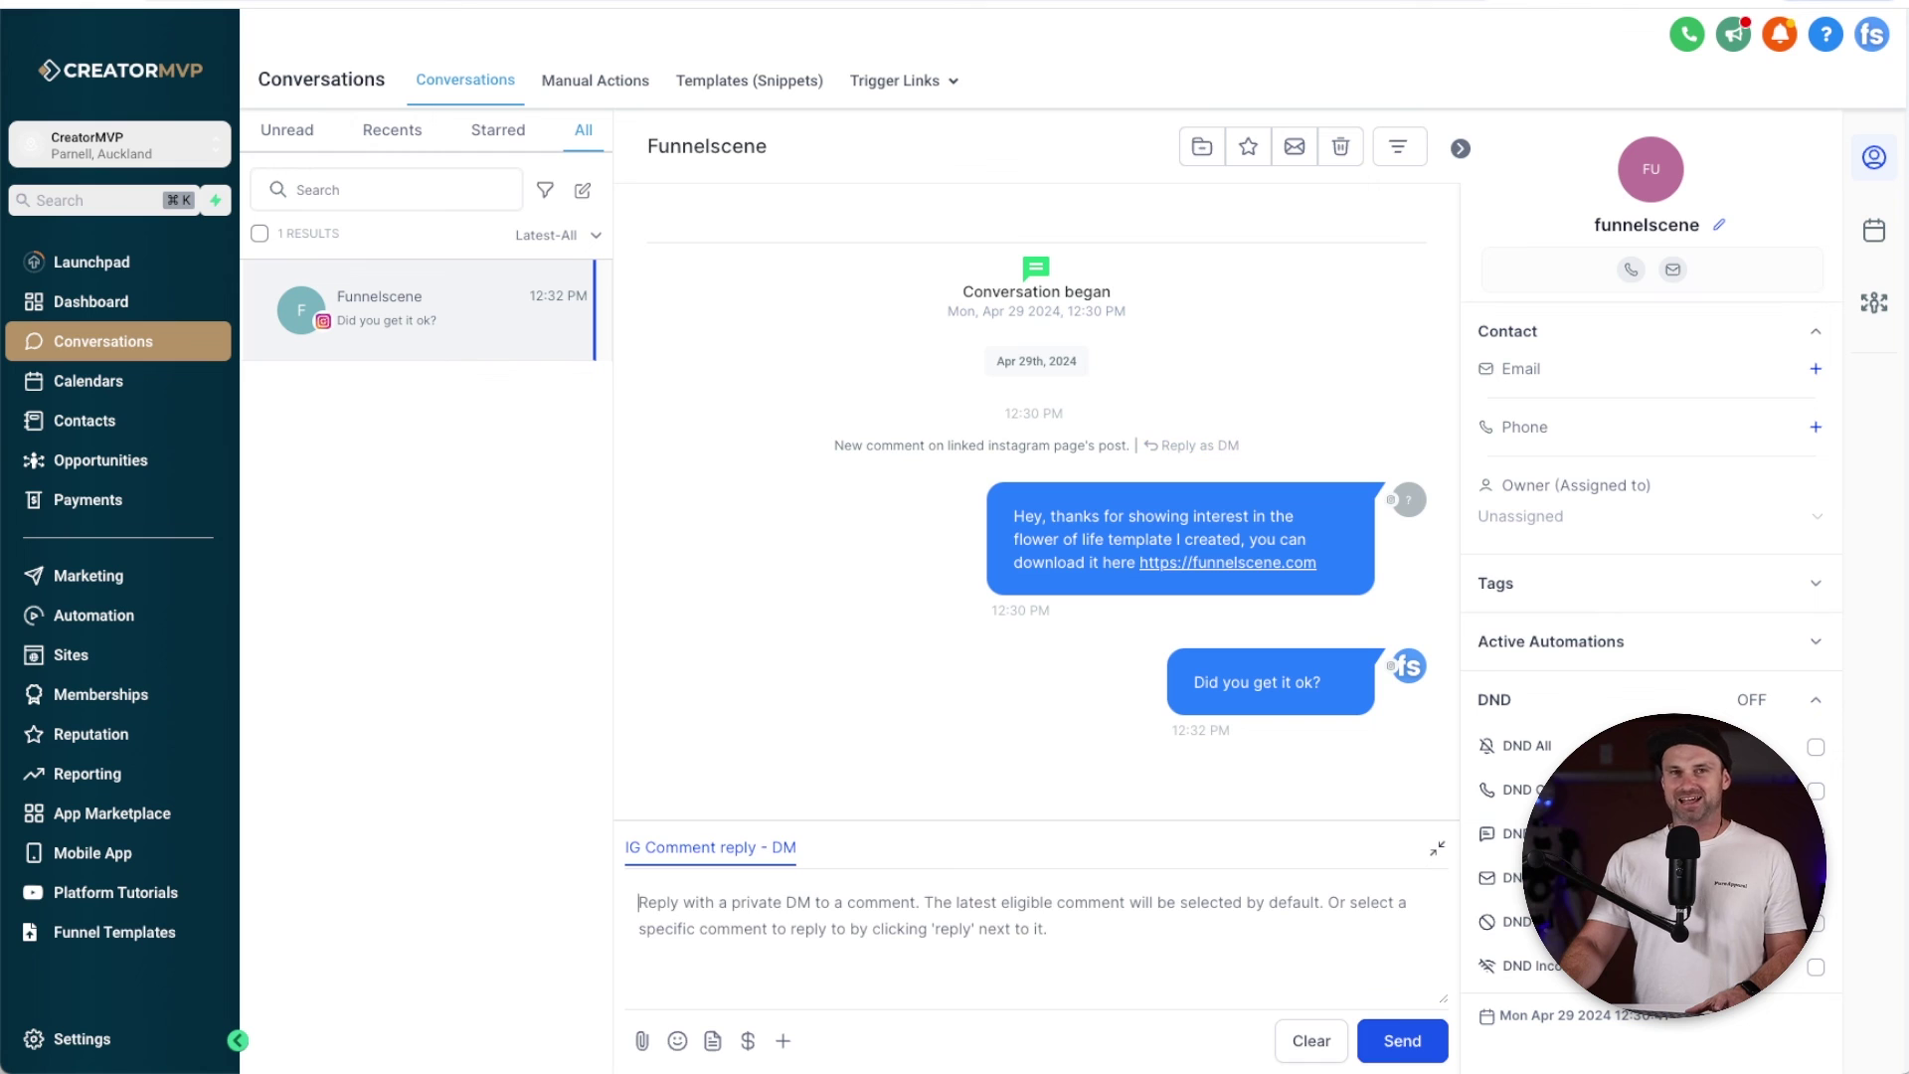
key("super+Tab")
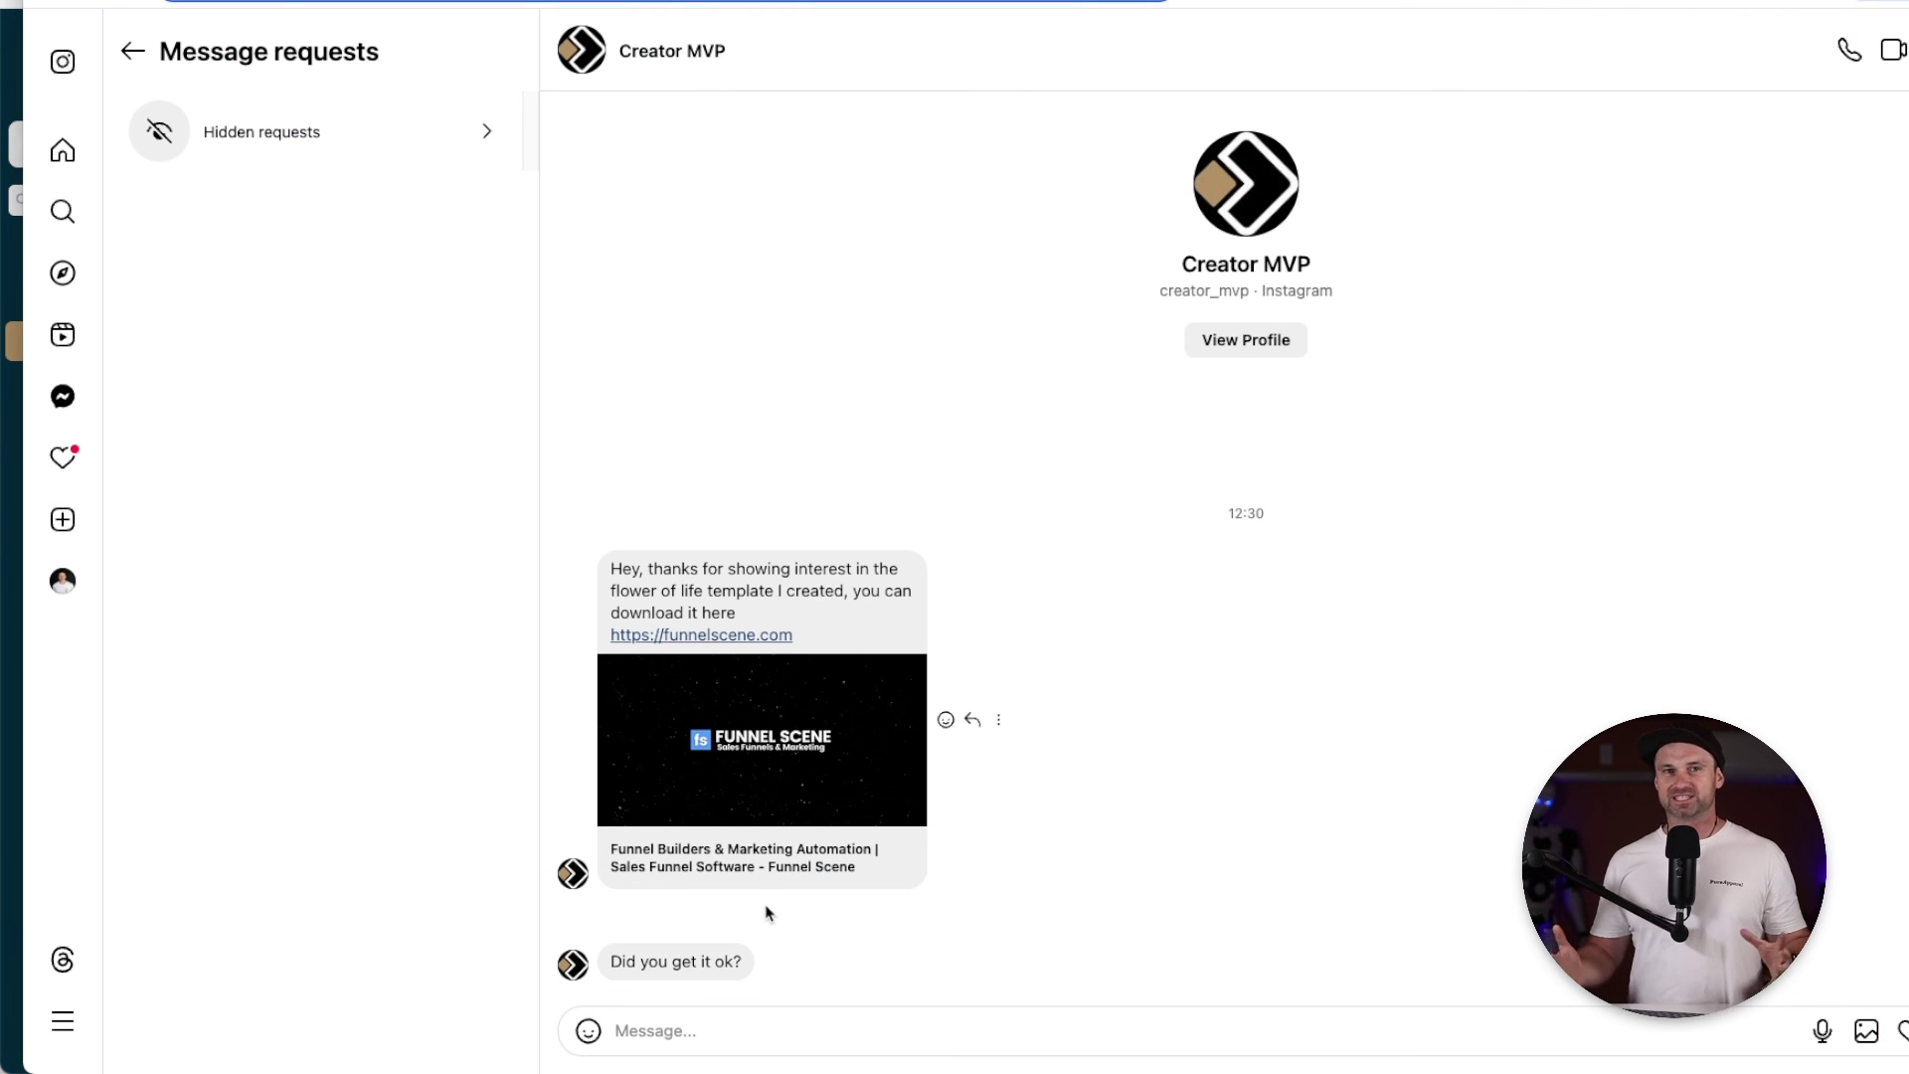
left_click(7, 656)
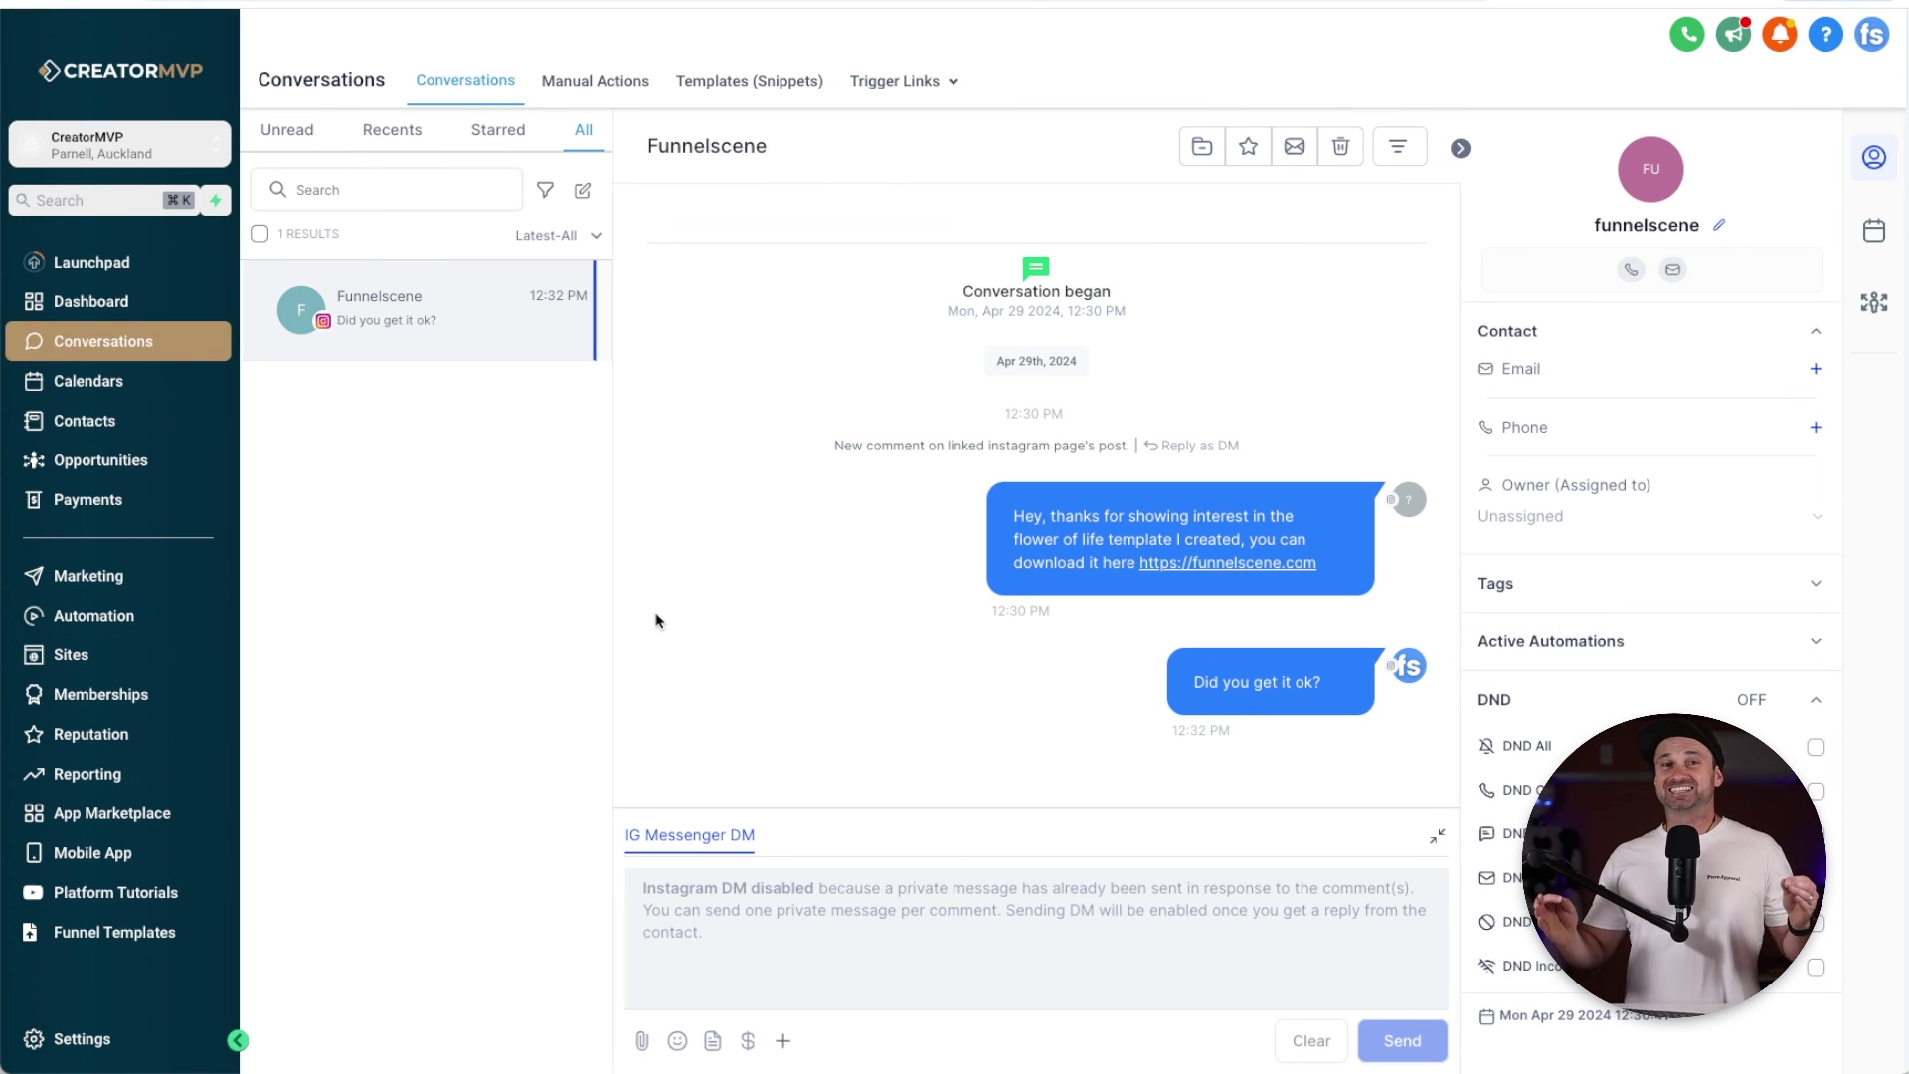